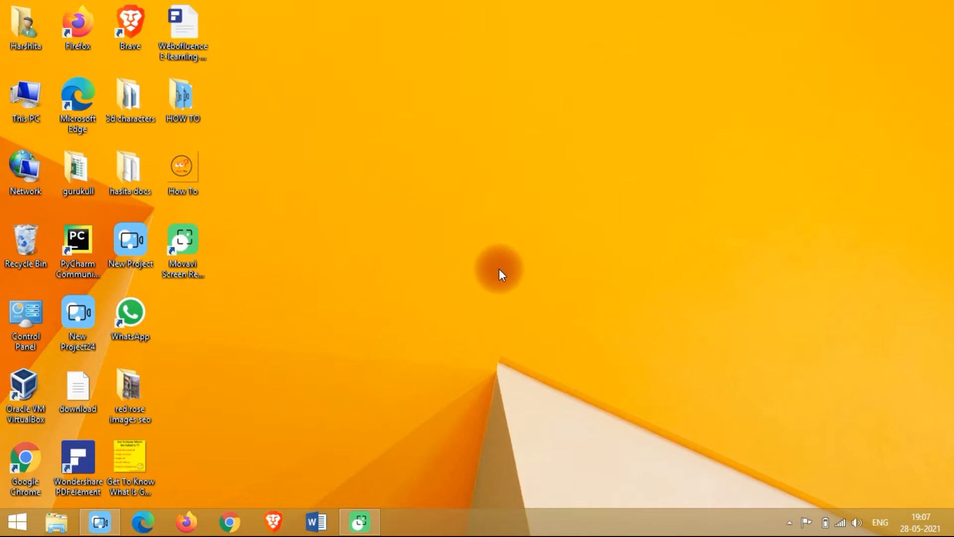
Open the "Get To Know What Is Gmail Account" image from the desktop for viewing
click(123, 470)
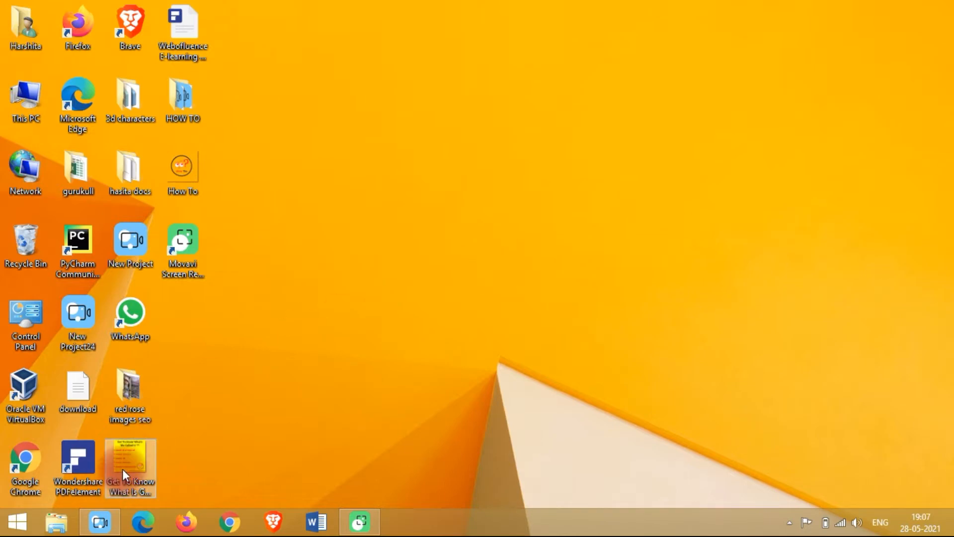
double_click(124, 465)
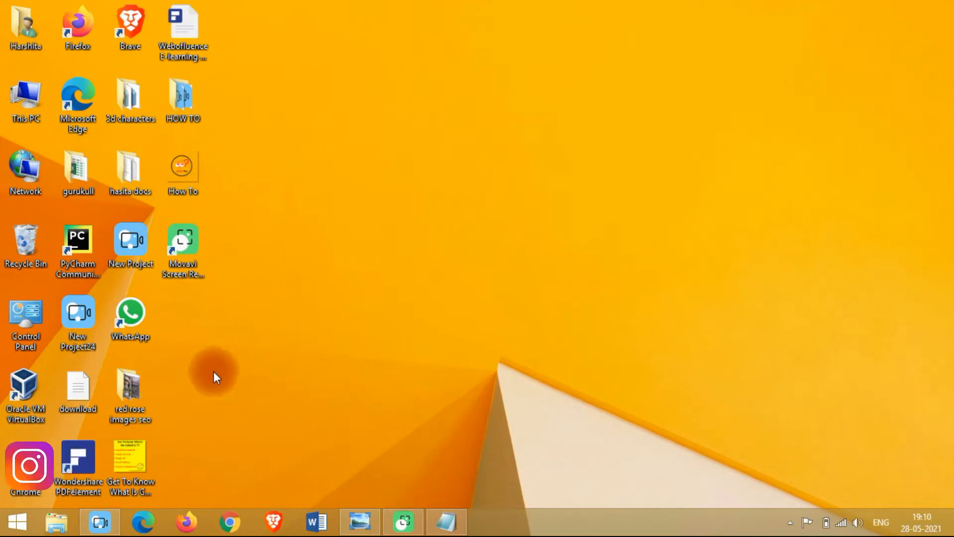
double_click(128, 470)
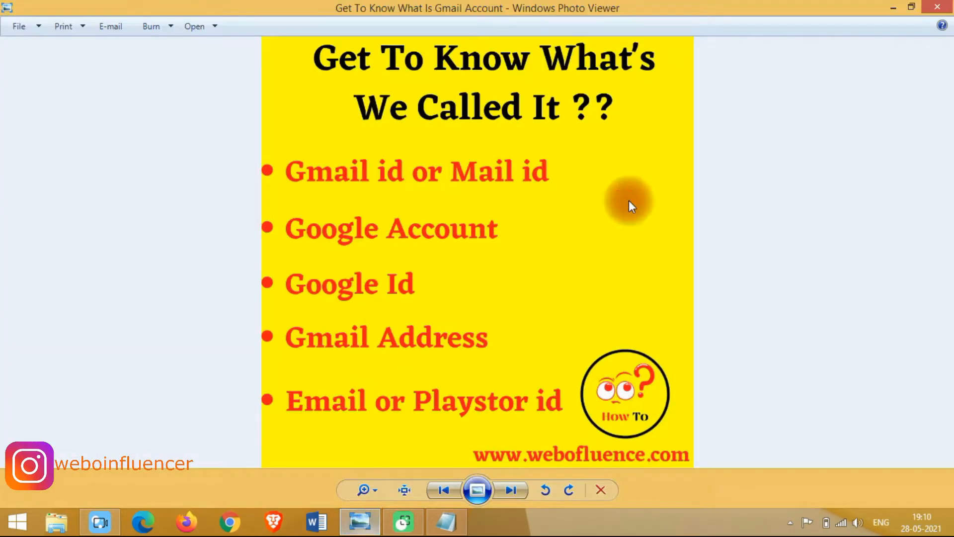
click(447, 531)
click(330, 193)
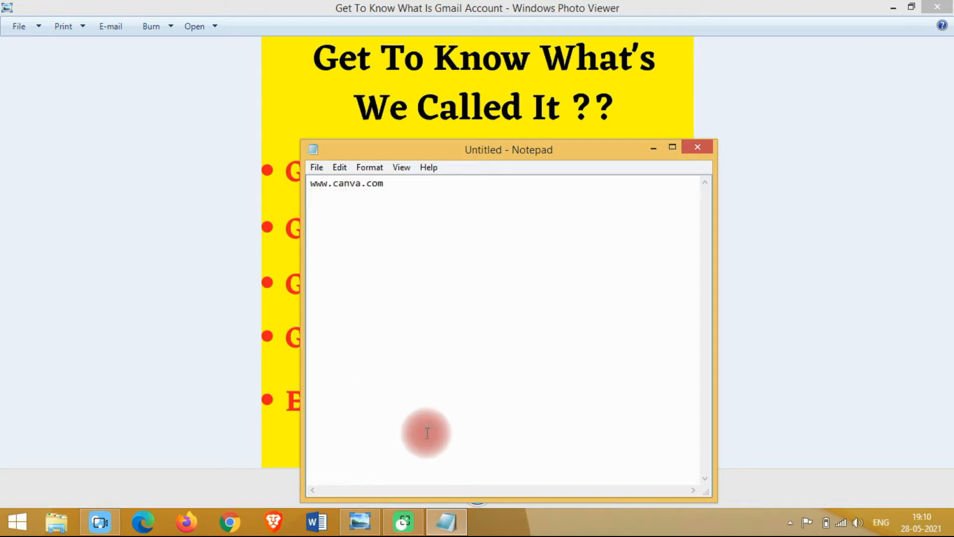
click(654, 148)
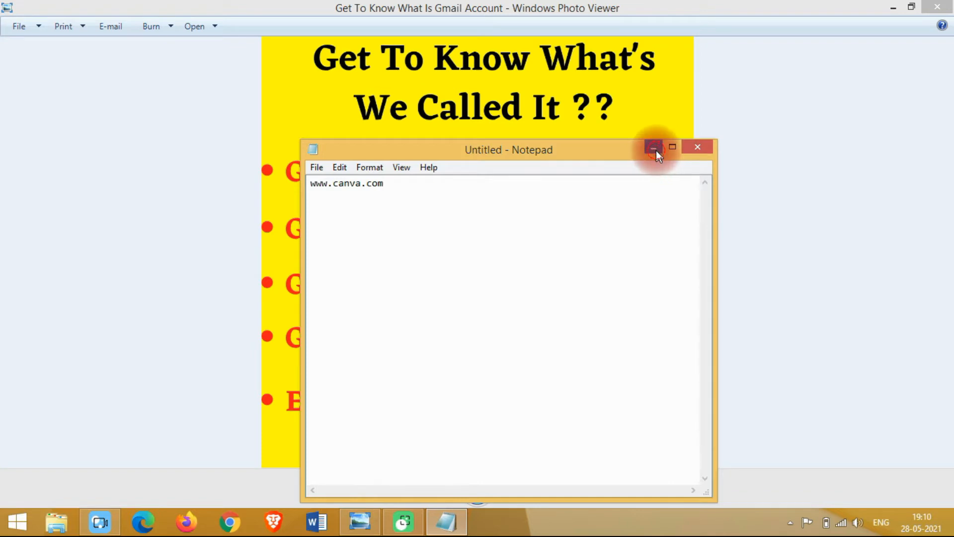
click(893, 8)
click(231, 522)
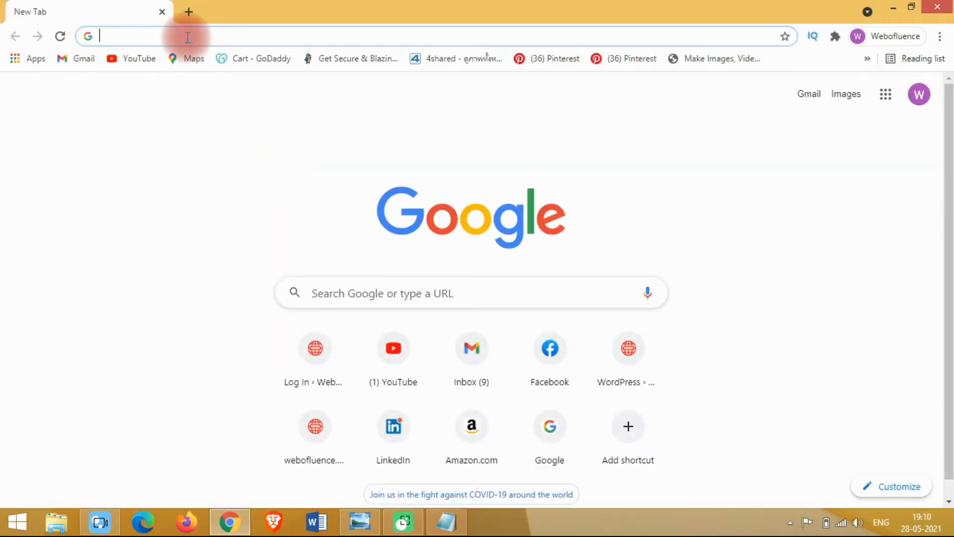
text(www.canva.com)
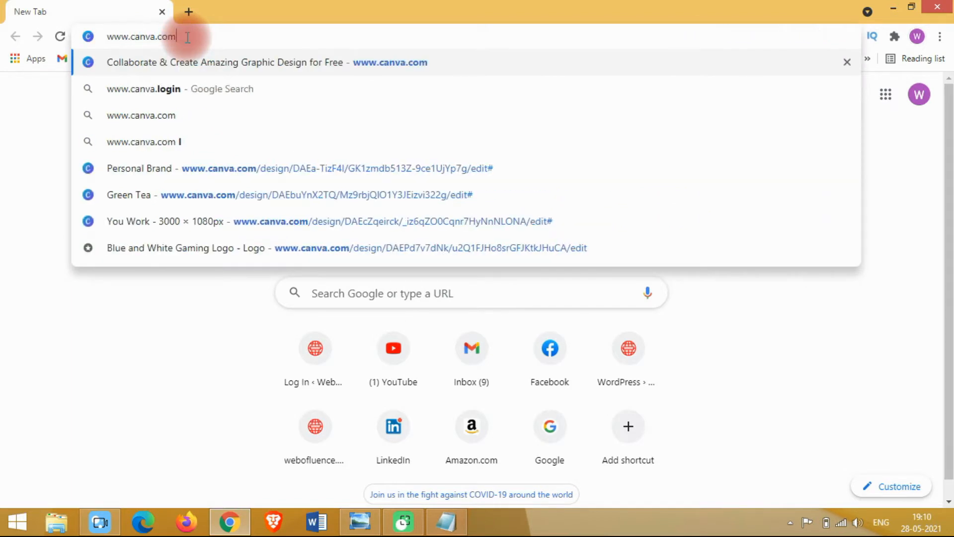
key(Return)
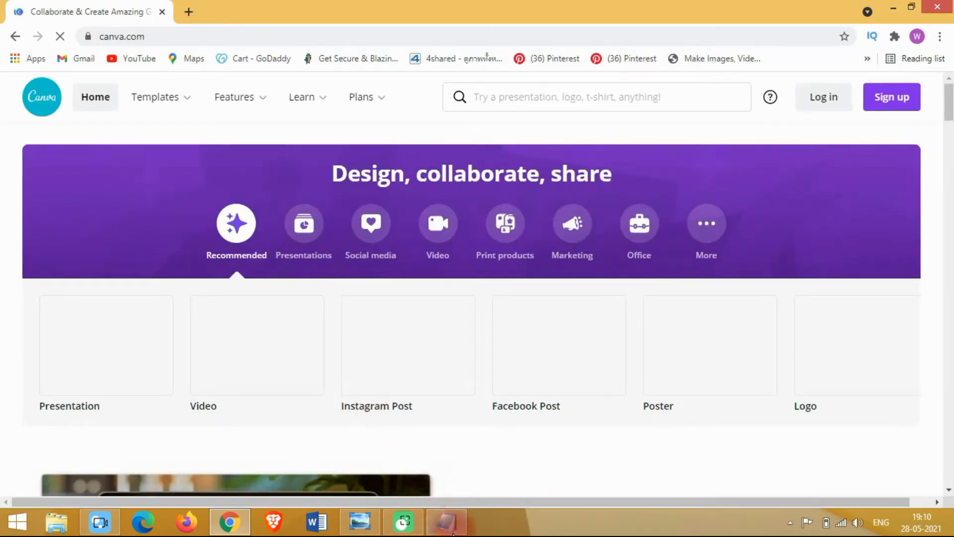
In the Notepad note, number the Canva address as 1, add the line "2. sign up or login", and minimize the note
click(445, 522)
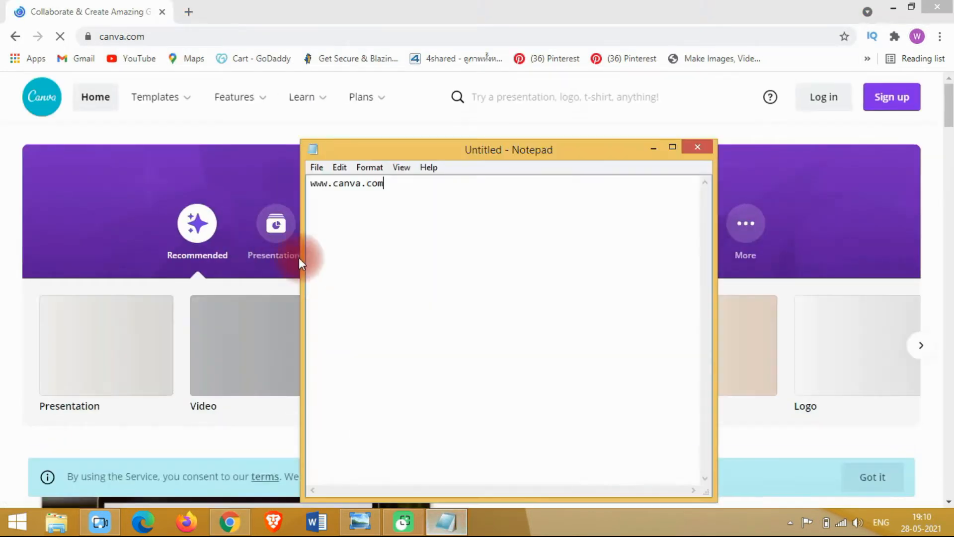
key(Right)
key(Right)
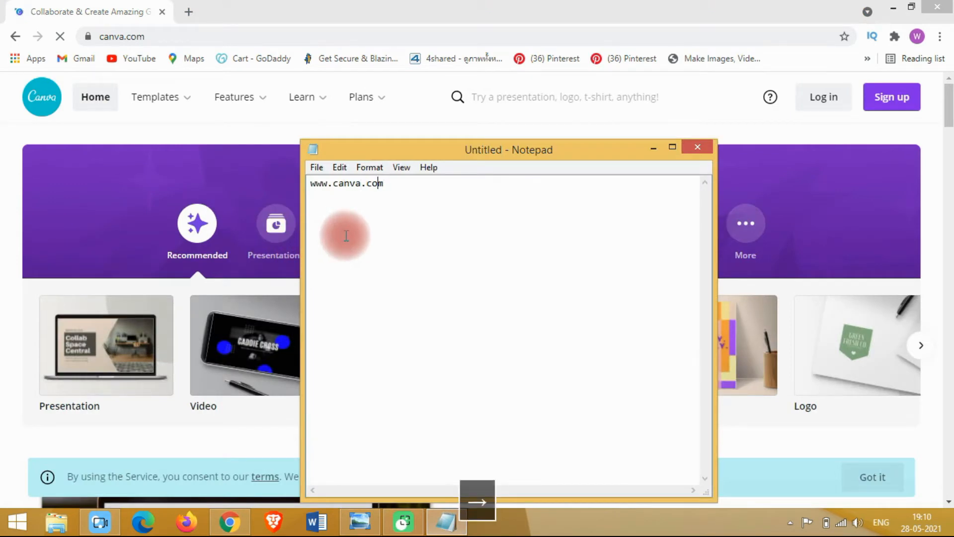
key(Right)
key(Return)
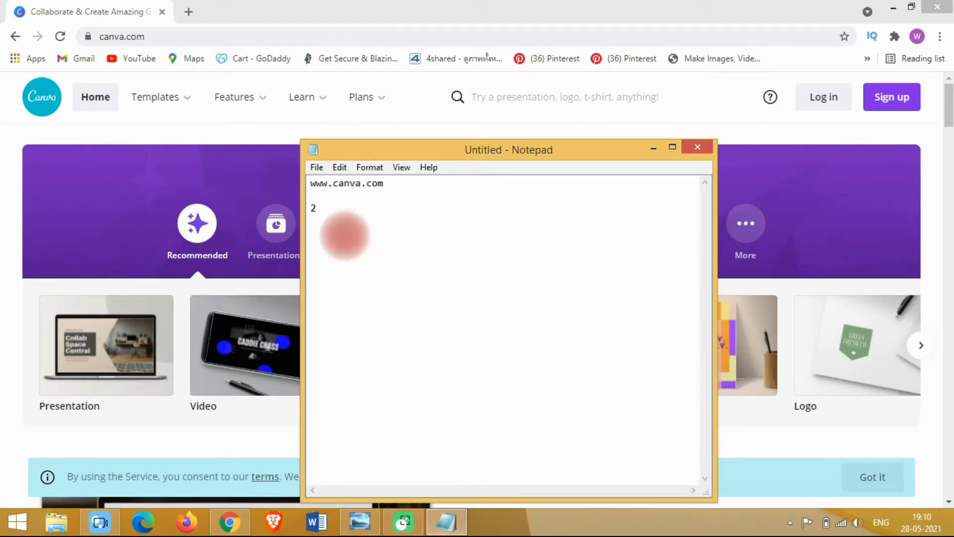
key(Up)
text(1.)
key(Down)
key(Right)
key(Right)
text(. sign up or l)
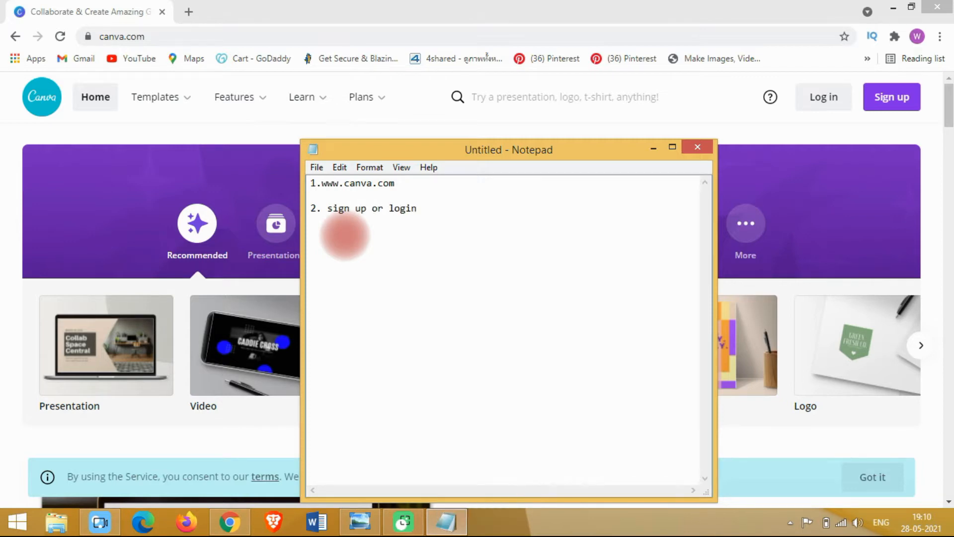
click(654, 155)
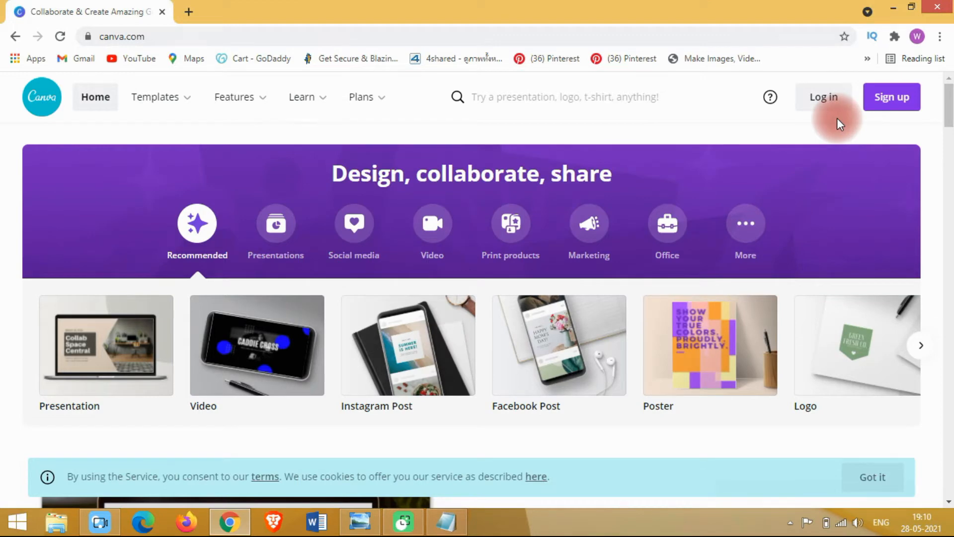
click(896, 97)
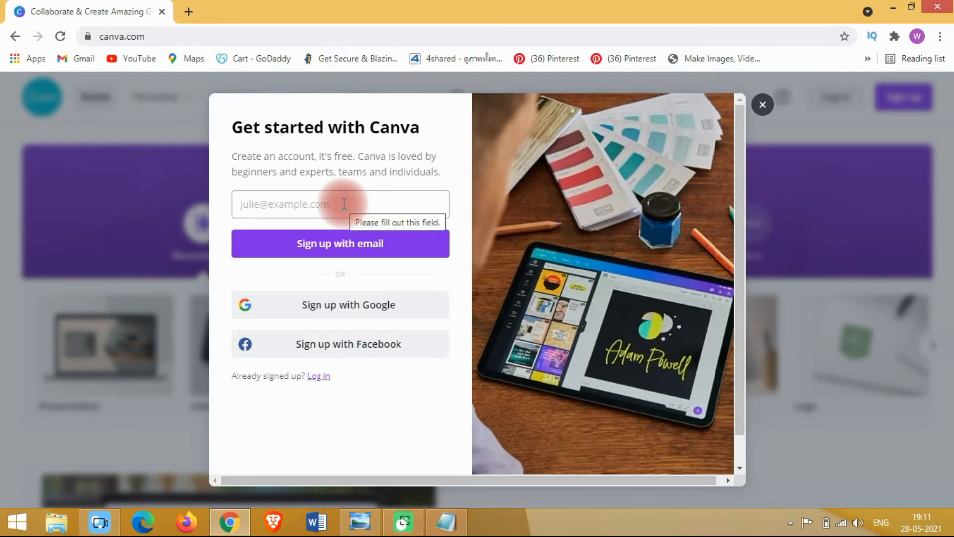
click(333, 310)
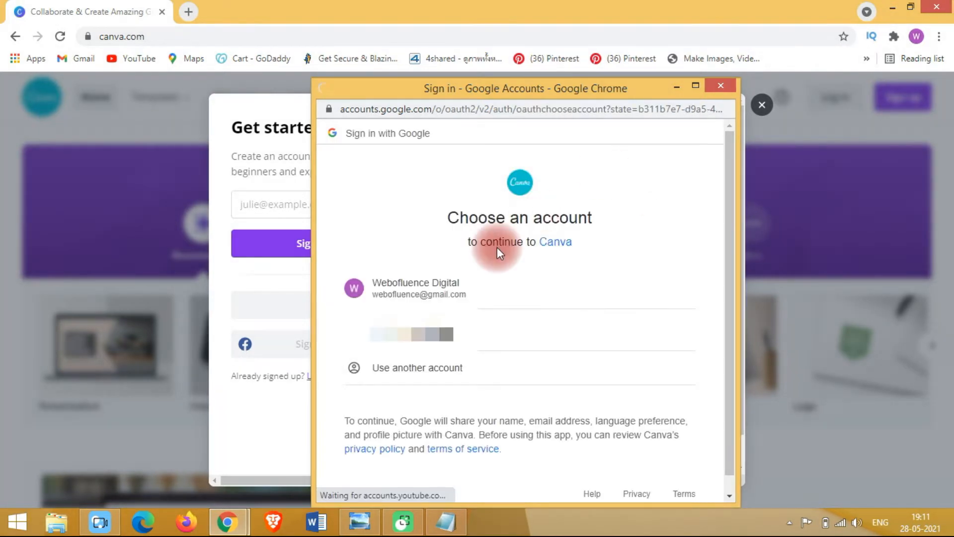
click(720, 88)
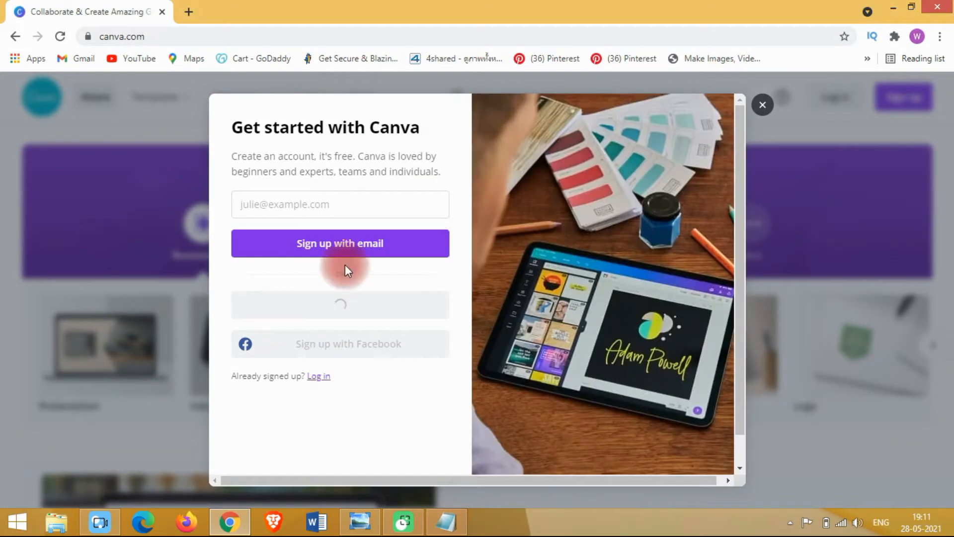
click(760, 106)
Log in to Canva with Google, using the second listed account
click(815, 106)
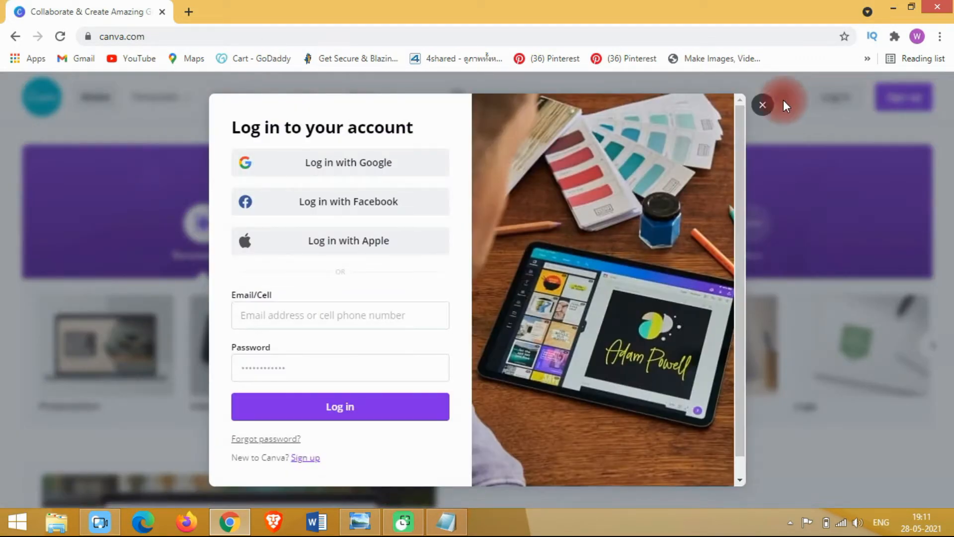
click(361, 166)
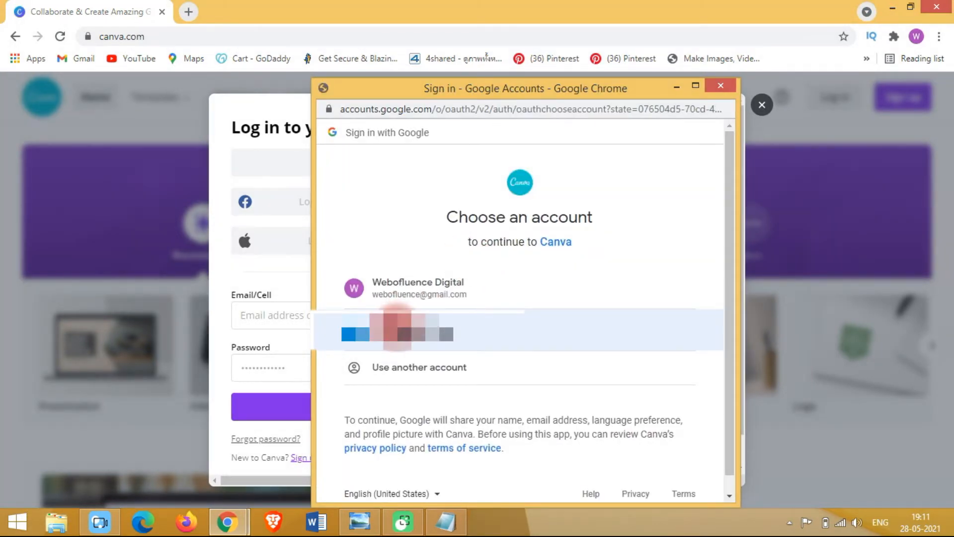
click(397, 327)
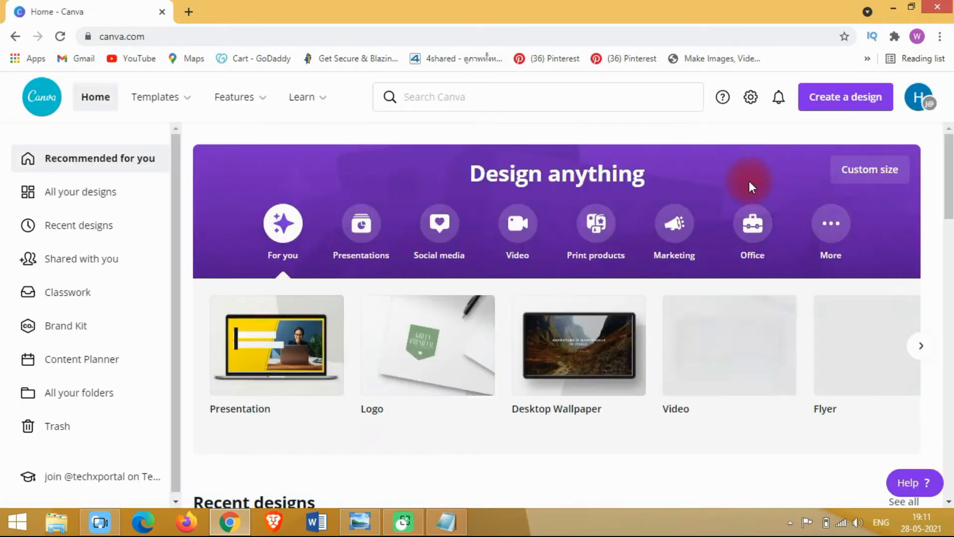
Switch to the Notepad note and add the line "3. Create design" below the login line
click(446, 522)
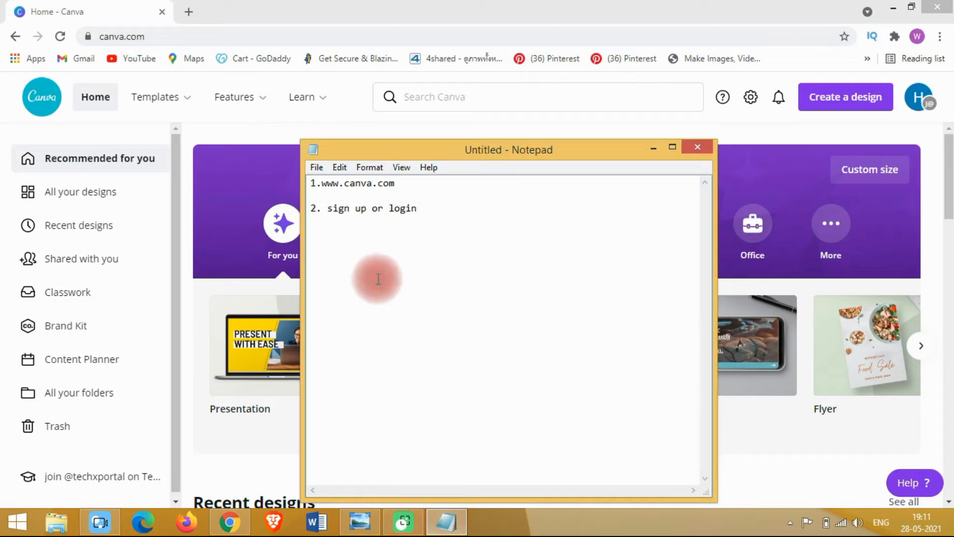
key(Return)
key(Return)
text(3. Crea)
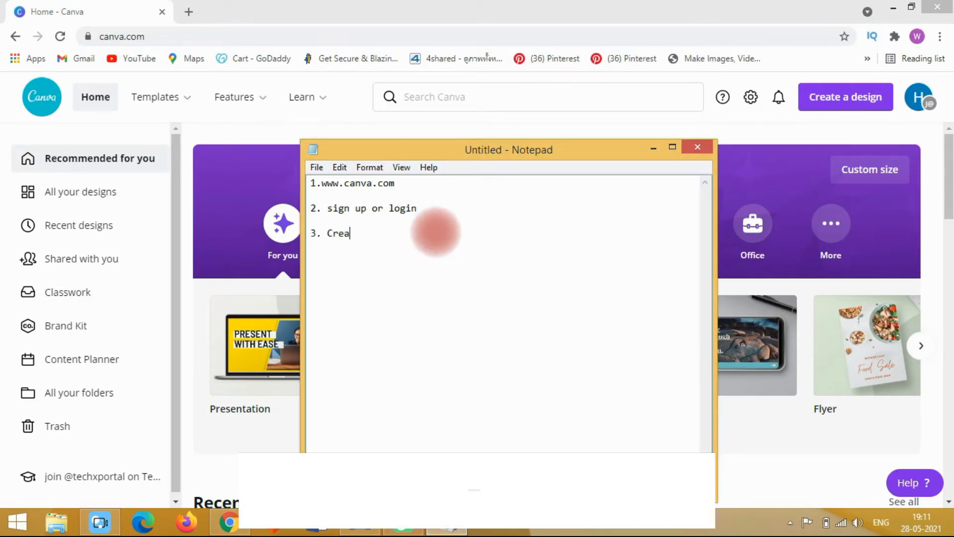
text(te desih)
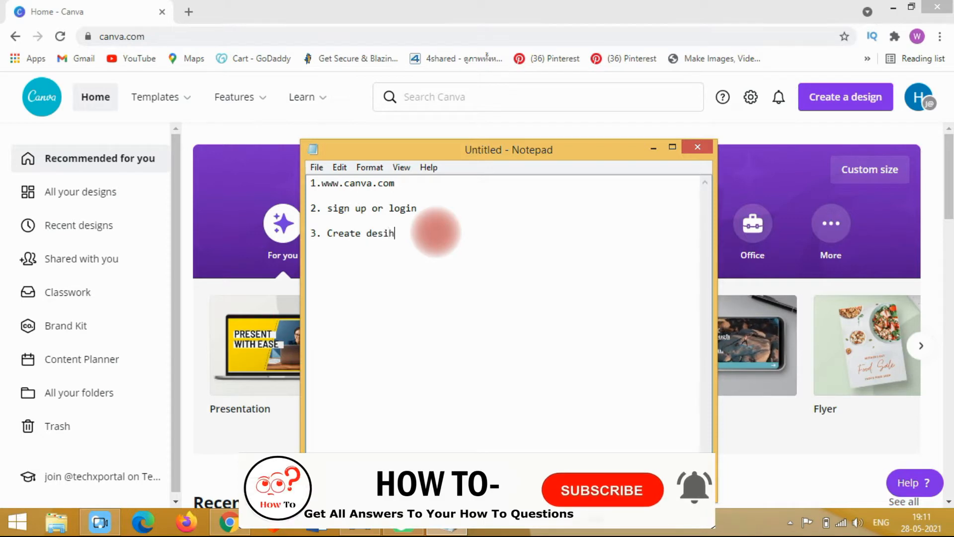
key(BackSpace)
text(gn)
Add the line "size = 1080 * 1080" below the third item of the note
key(Return)
text(si)
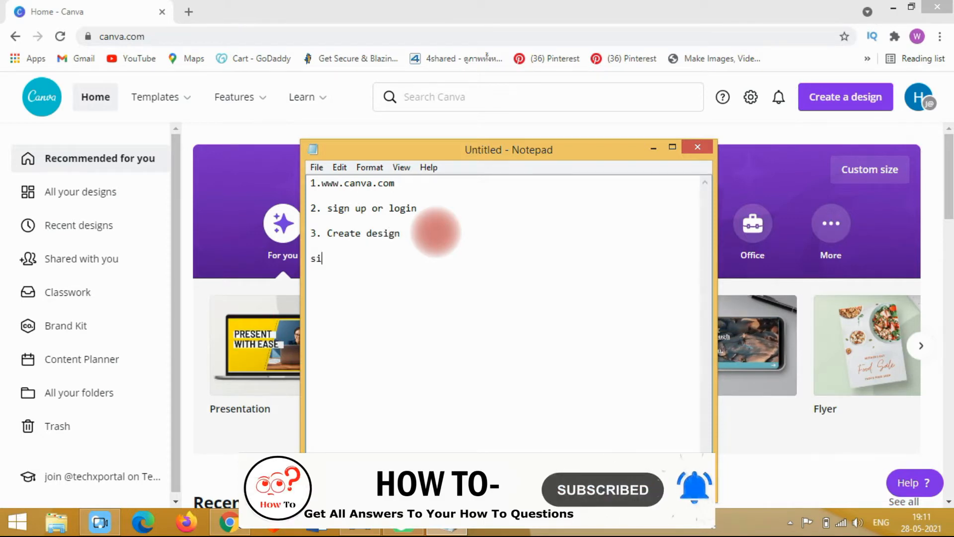
text(ze )
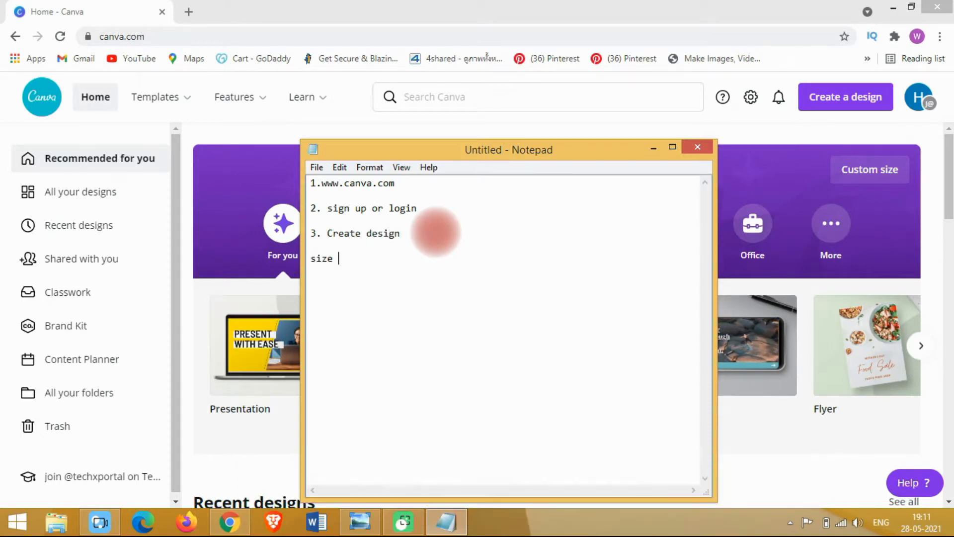
text(= 1)
key(Insert)
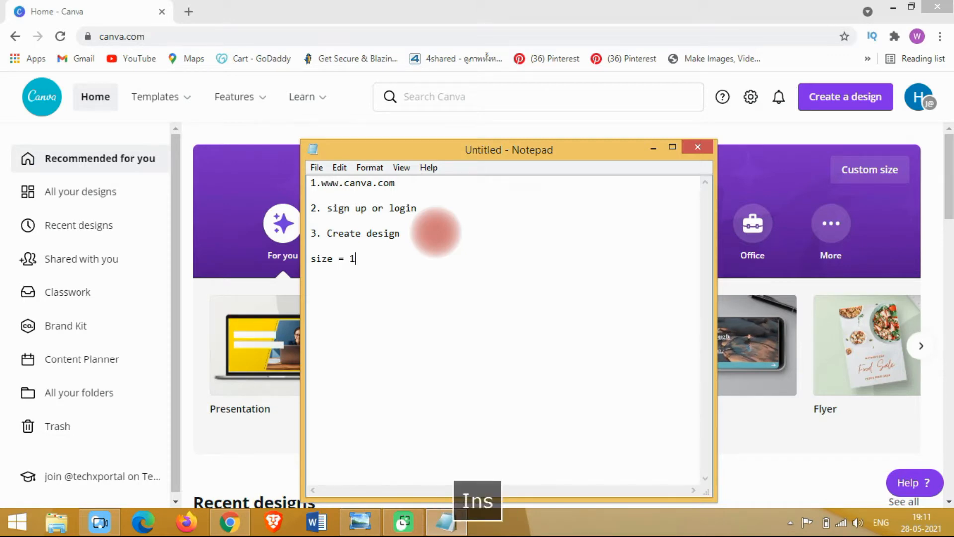
text(080 )
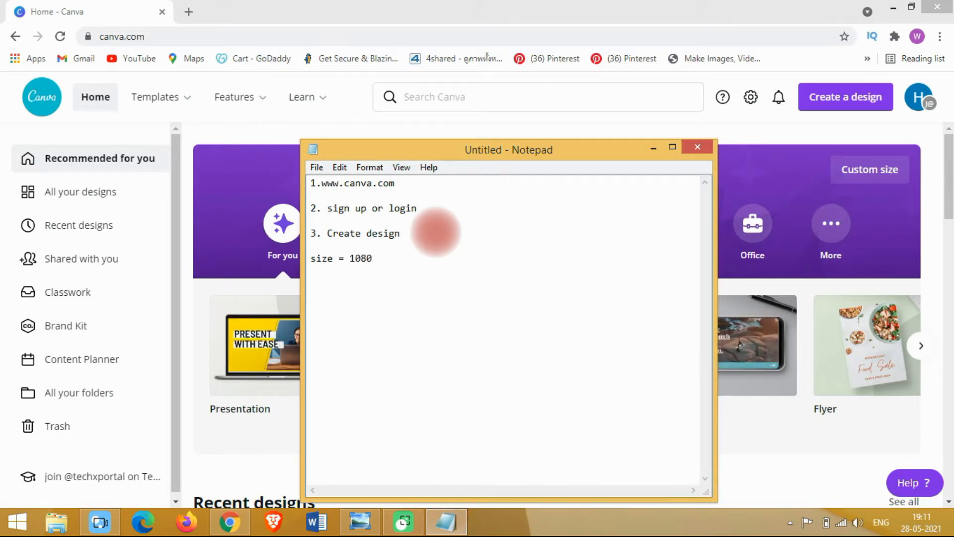
text(* 10)
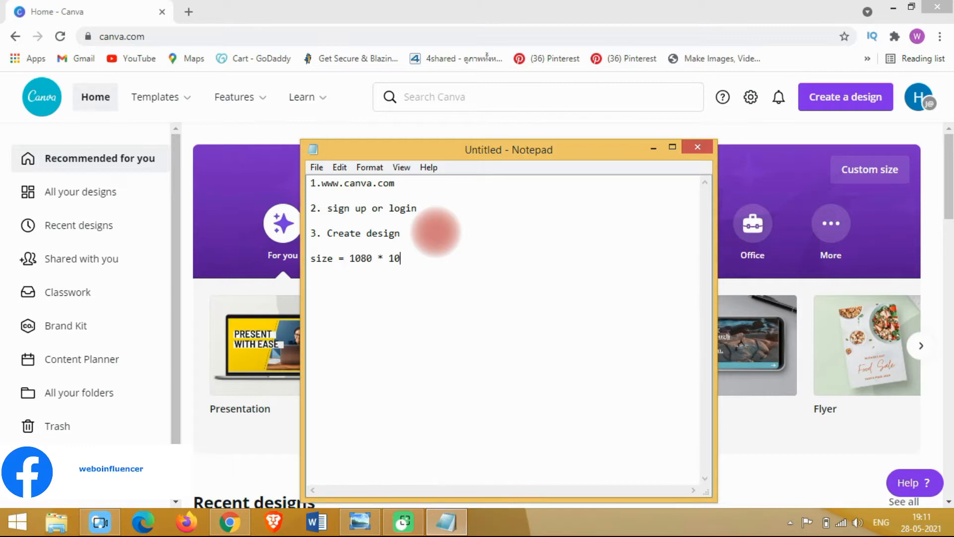
text(80)
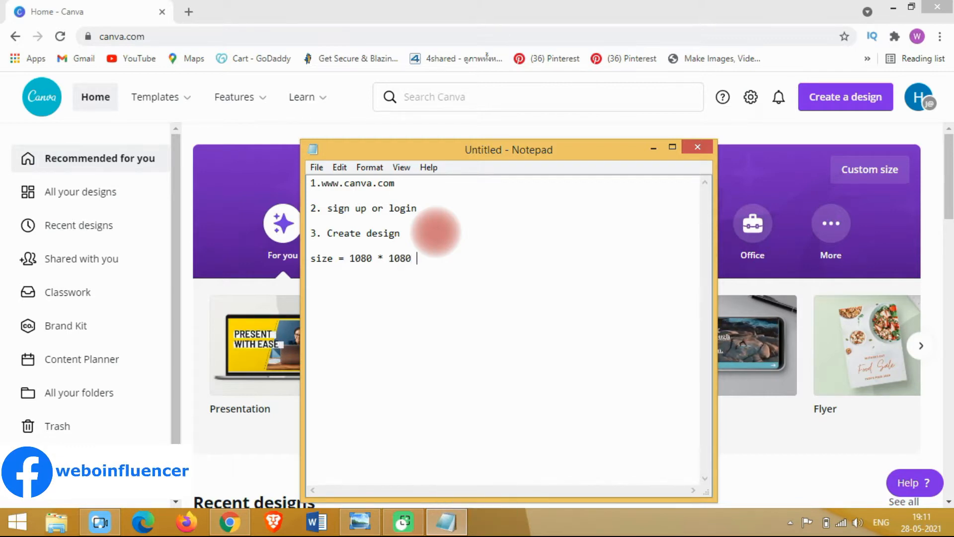
Add the line "width * Height" below the size in the note and minimize the note
key(Return)
key(Return)
text(width )
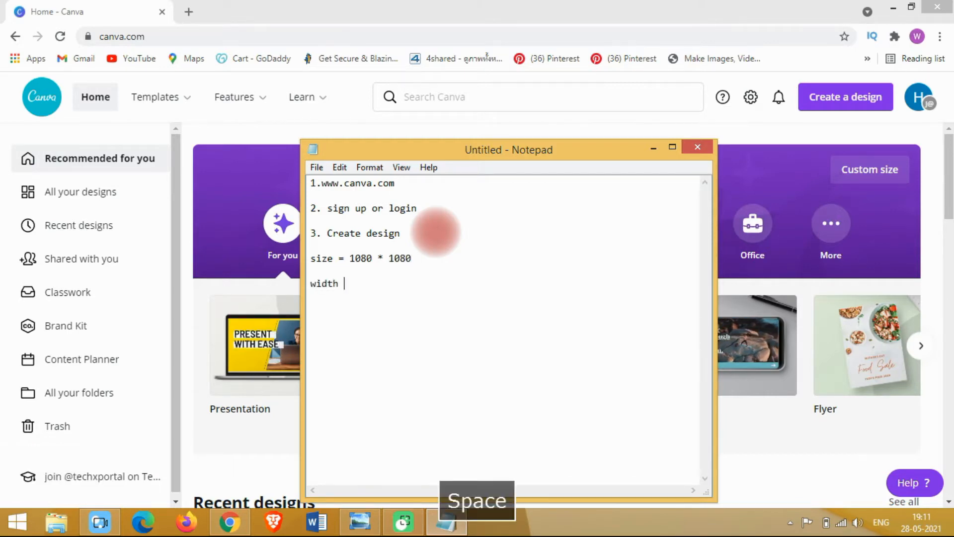
text(* Heig)
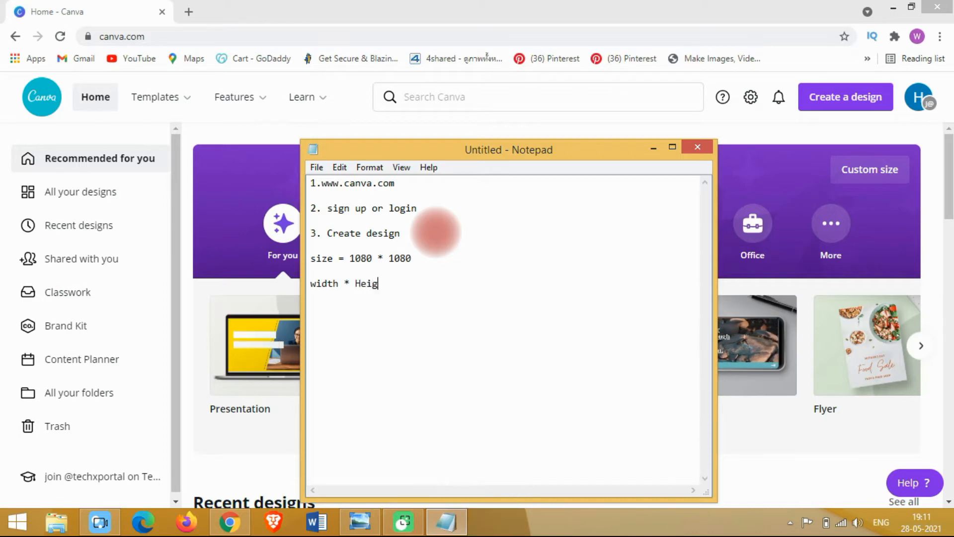
text(ht)
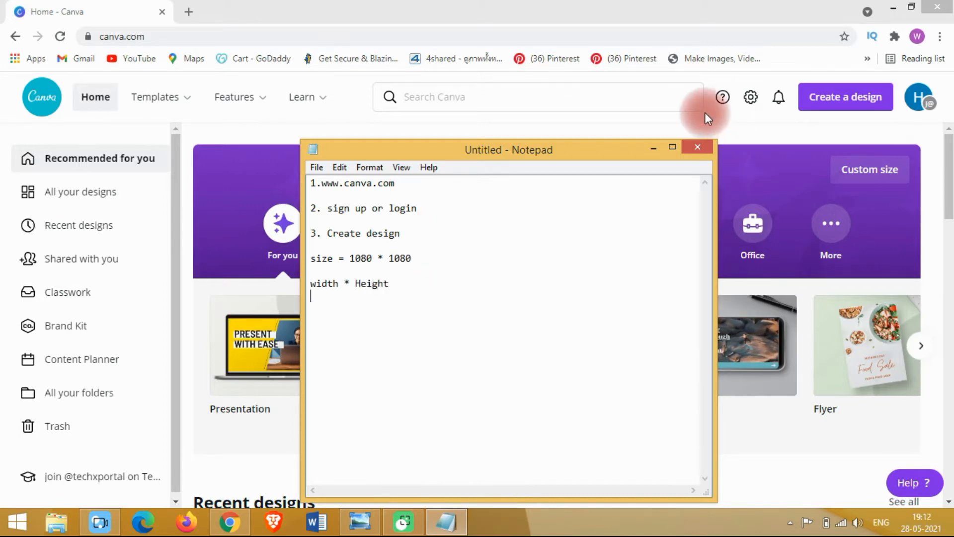
click(654, 147)
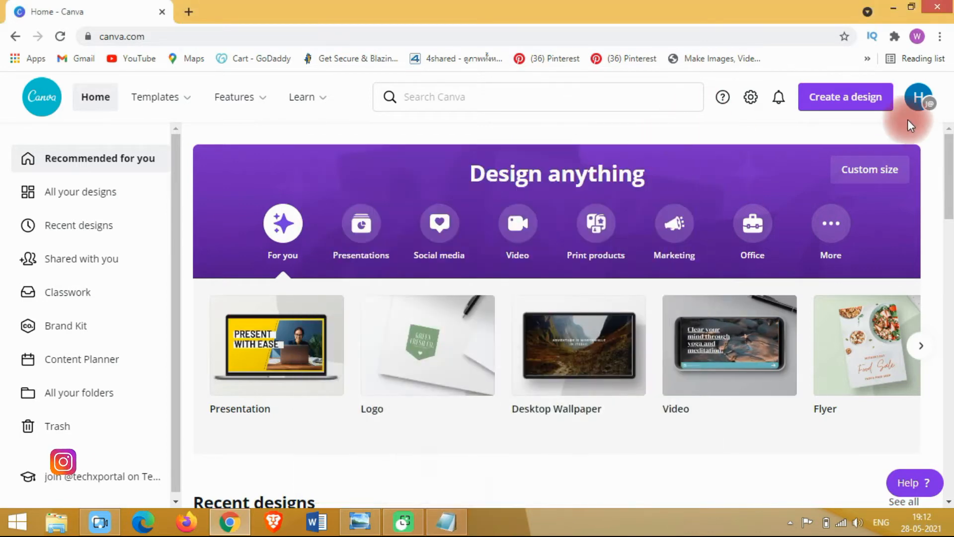
click(862, 110)
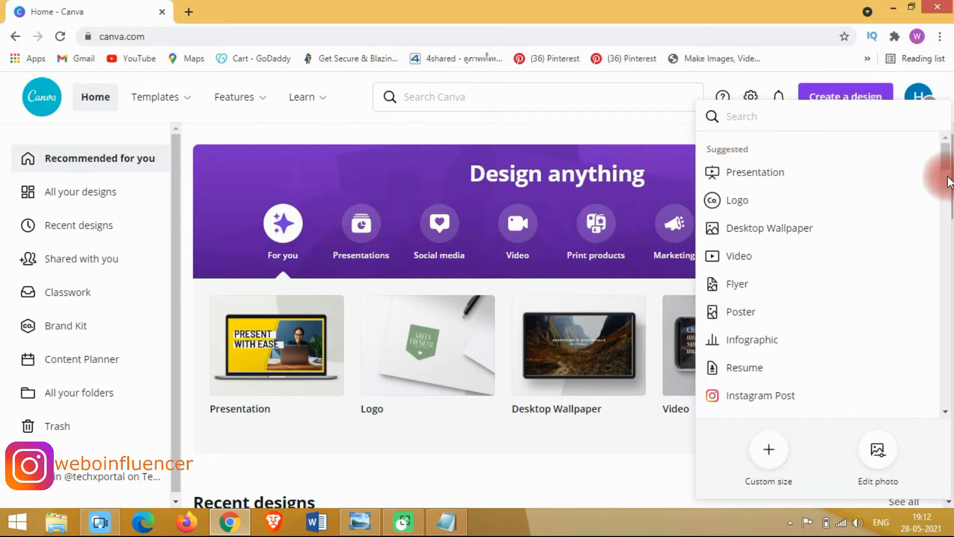
scroll(952, 209, down, 2)
scroll(951, 207, up, 1)
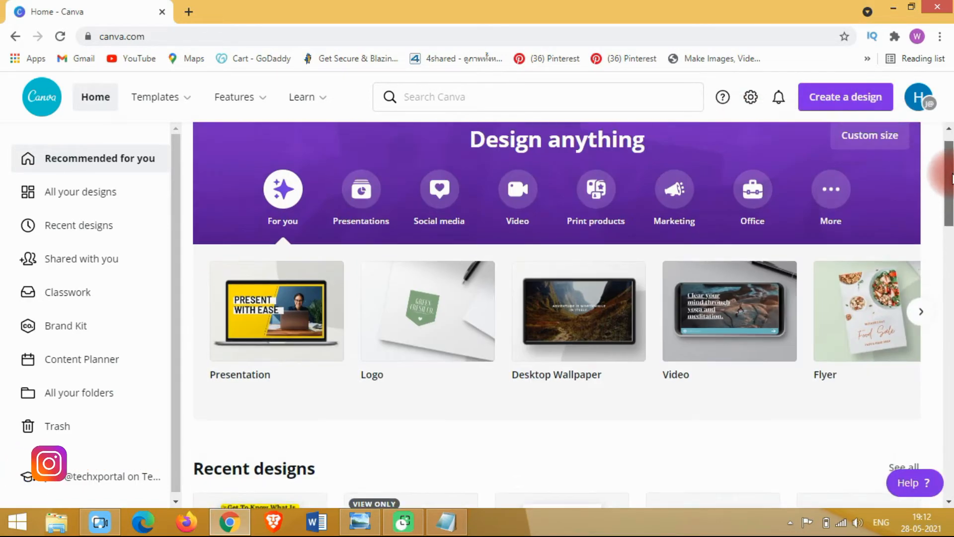
Begin a new custom-size design and set its width to 1080 px
click(869, 95)
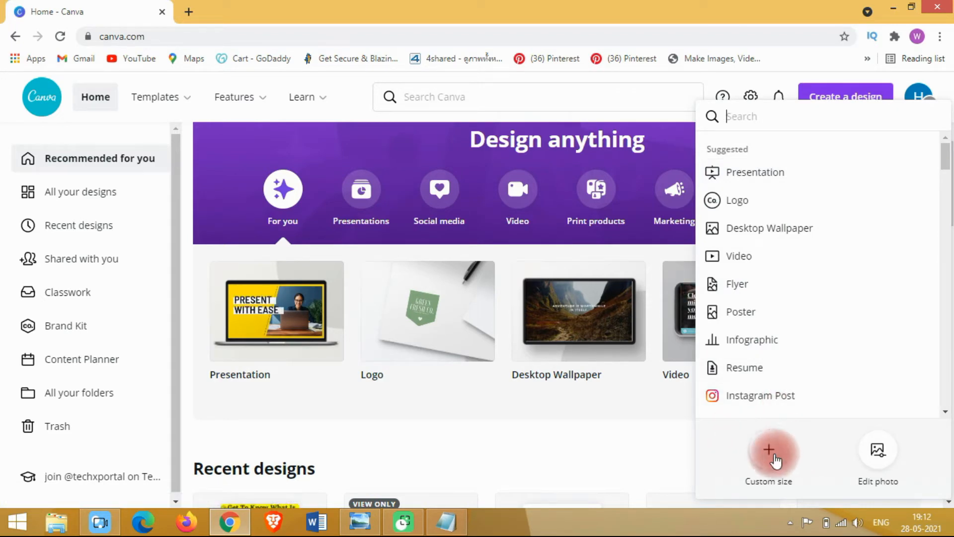
click(773, 459)
click(732, 154)
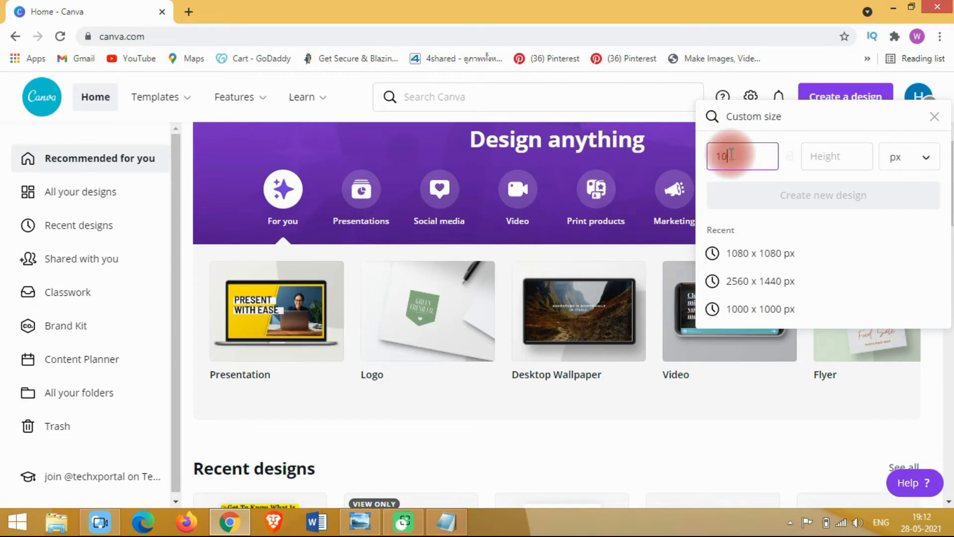
Set the custom design's height to 1080 px and create the new design
click(822, 155)
text(10)
text(08)
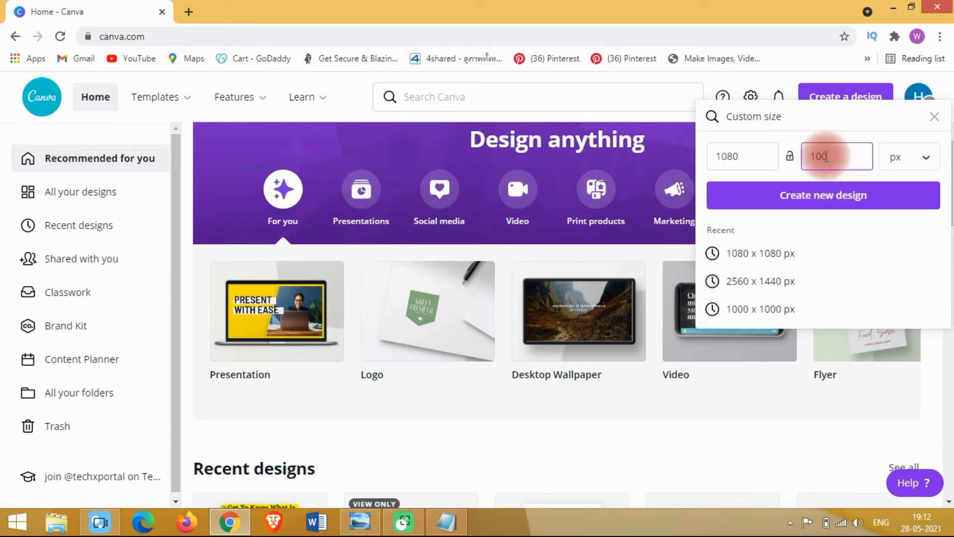
key(Insert)
key(BackSpace)
key(BackSpace)
text(8)
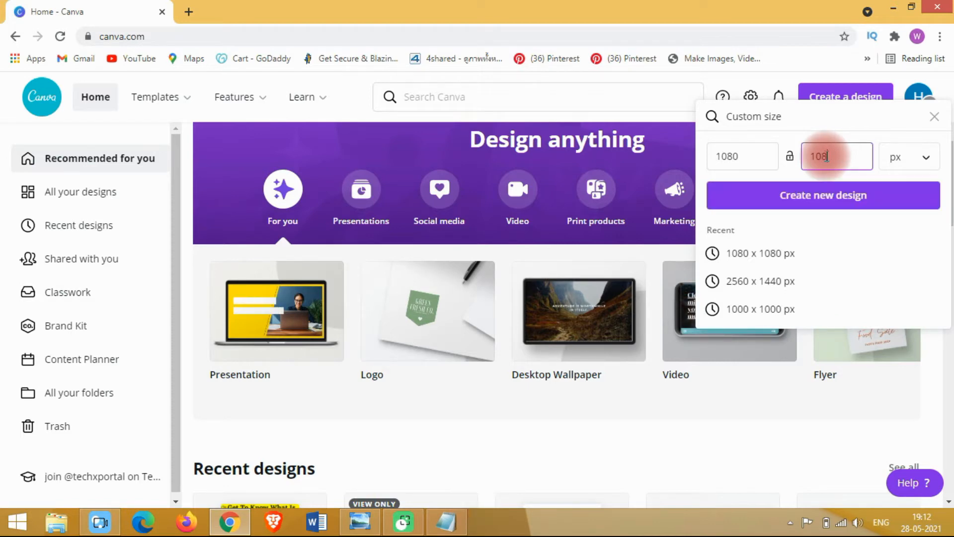
key(Insert)
text(0)
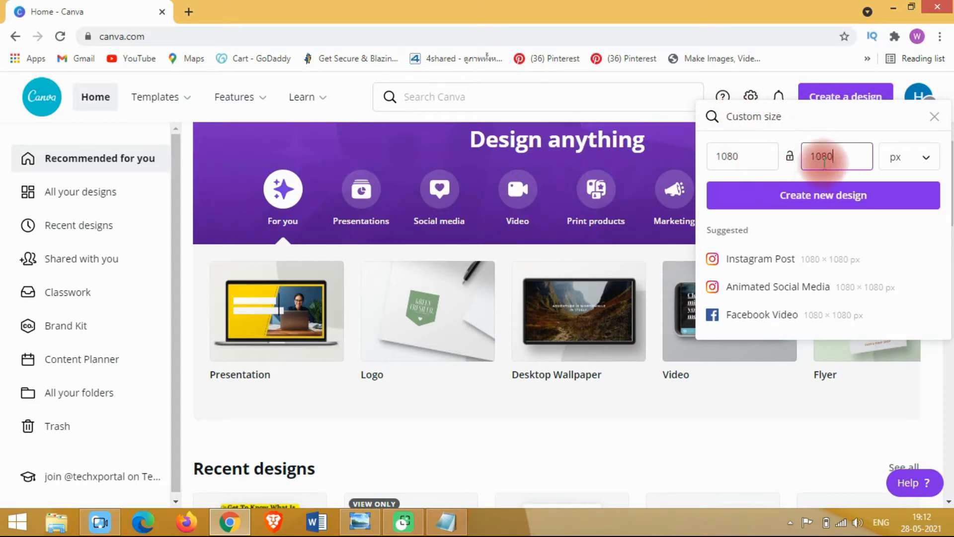
click(776, 199)
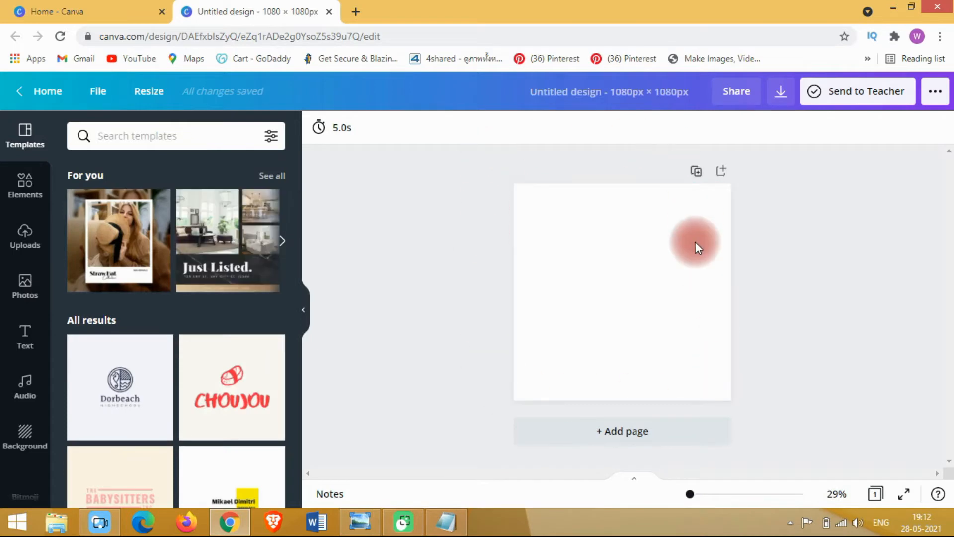
Switch to the reference poster in Windows Photo Viewer, examine its layout and colours, and return to the Canva design
click(447, 526)
click(447, 527)
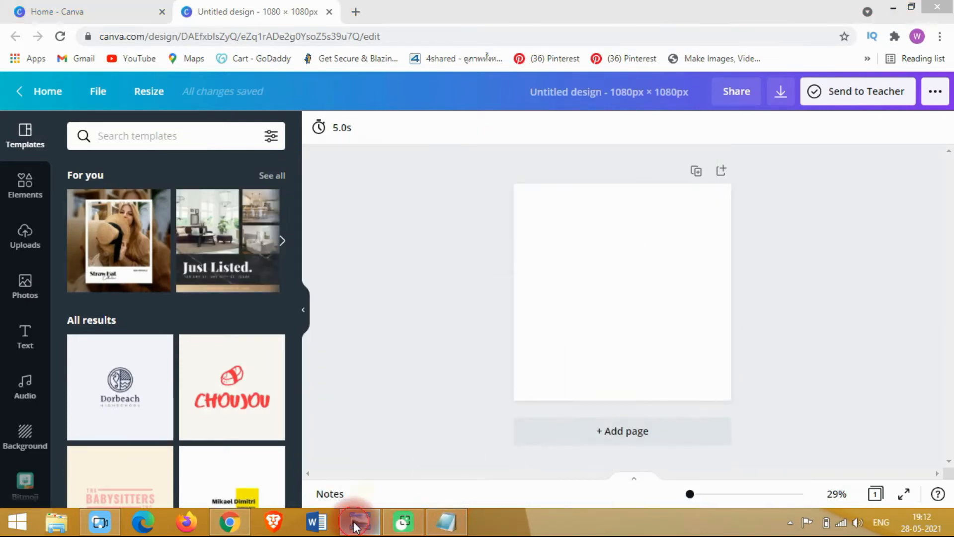
click(360, 522)
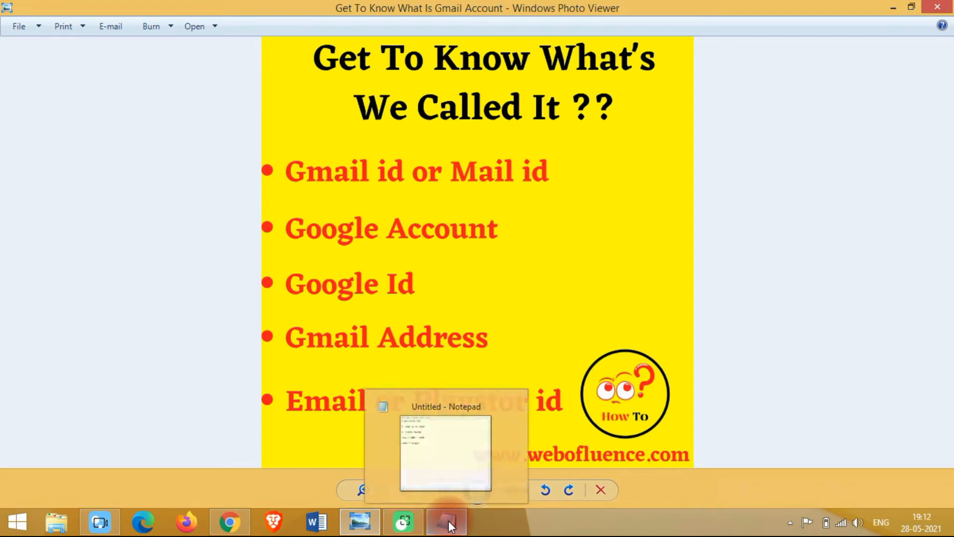
click(227, 524)
Select the blank page and set its background to a custom bright yellow
click(573, 264)
click(415, 233)
click(588, 263)
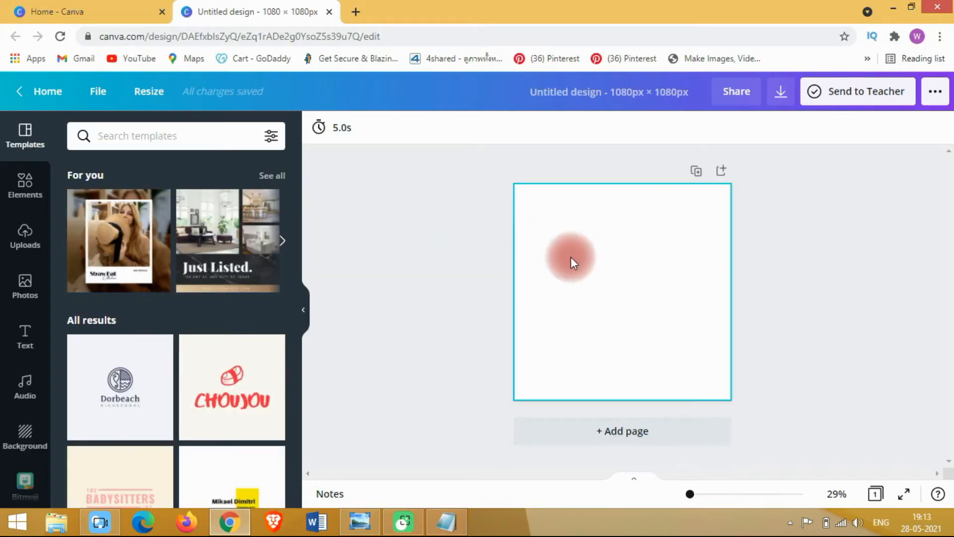
click(571, 257)
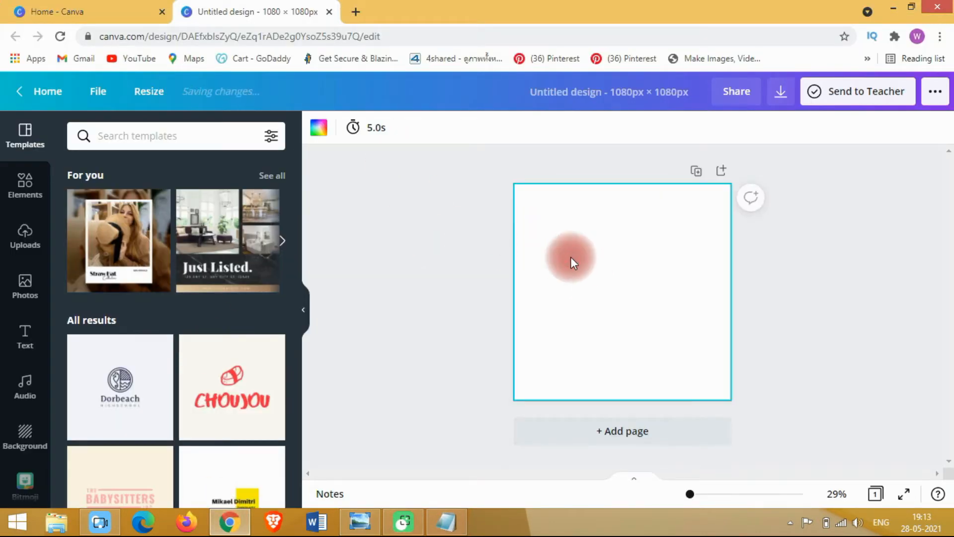
click(319, 131)
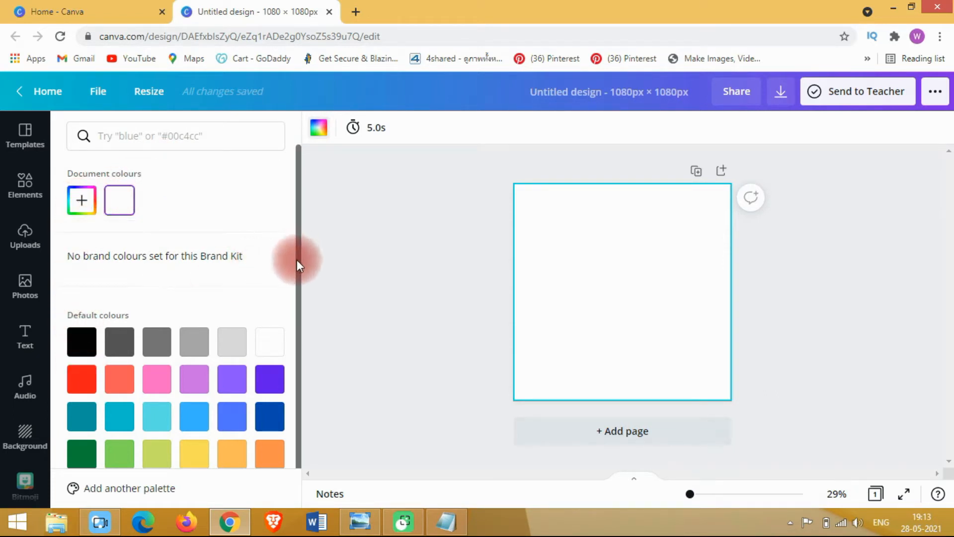
drag(297, 259, 297, 294)
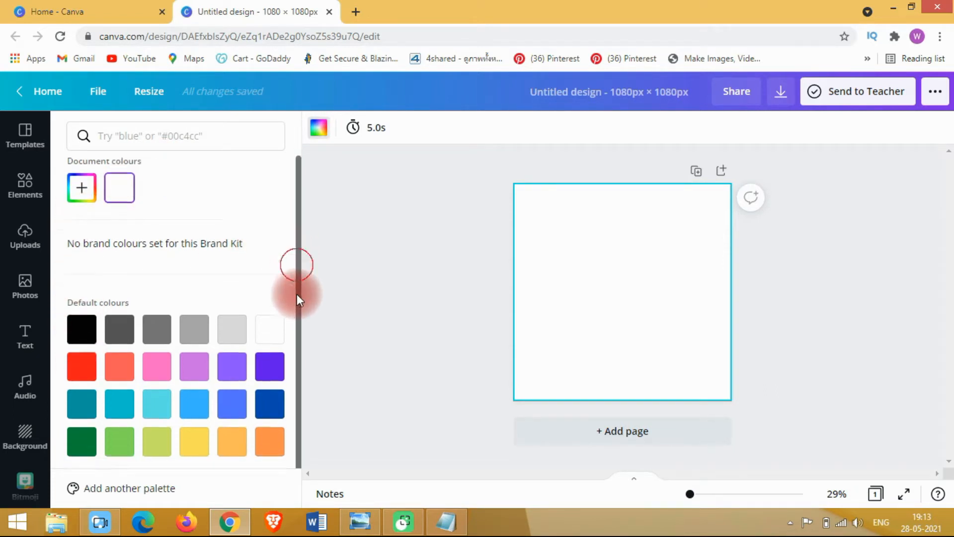
click(80, 175)
click(86, 294)
drag(88, 299, 114, 296)
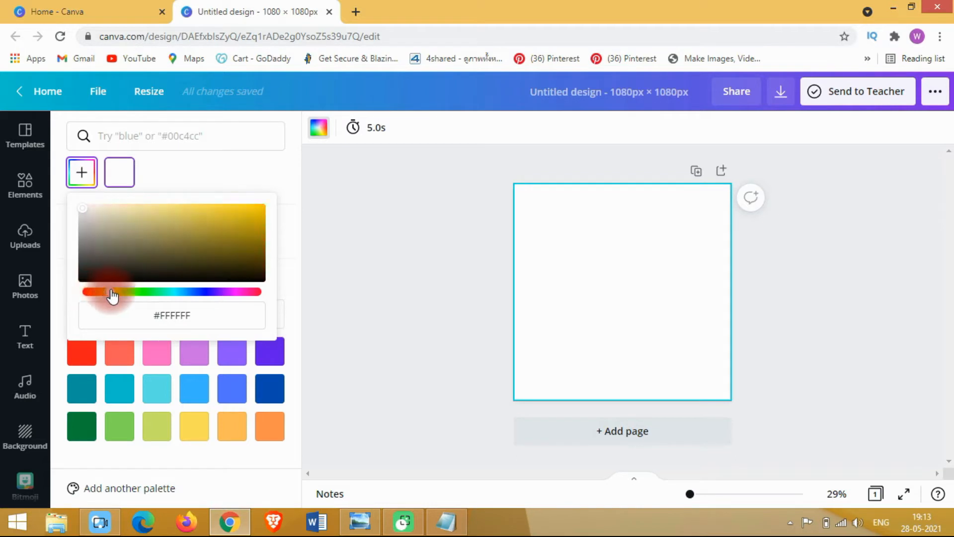
drag(83, 212, 236, 201)
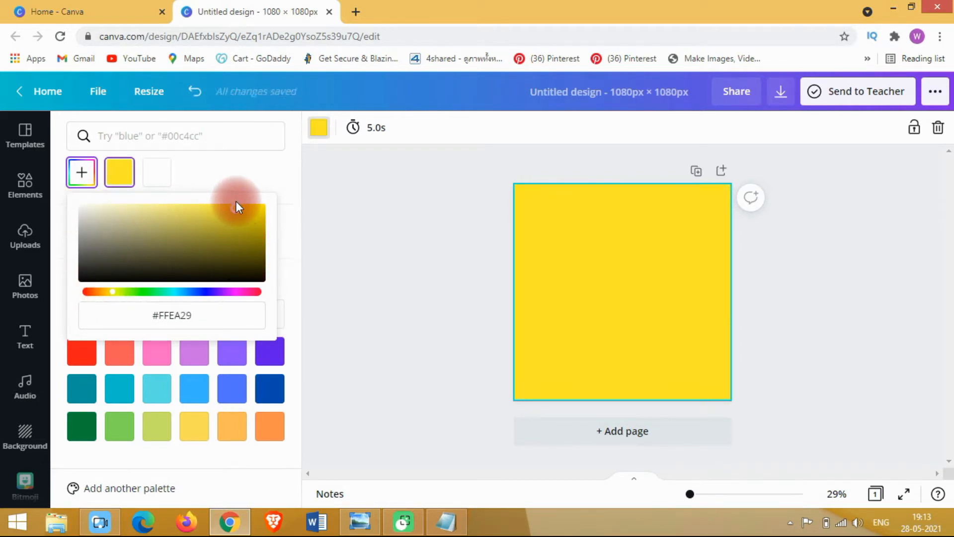
click(375, 276)
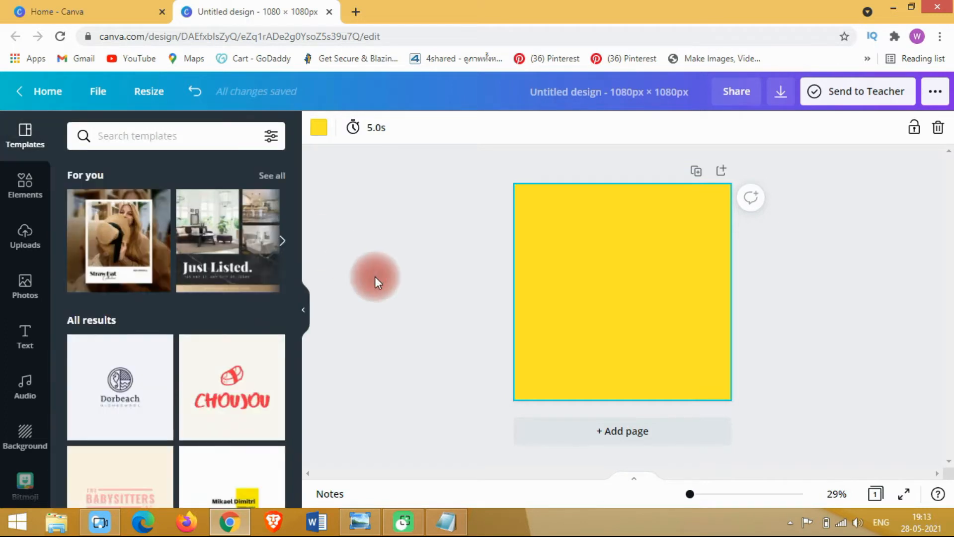
Check the text on the reference poster in Photo Viewer, return to Canva and add a heading to the yellow page
click(350, 511)
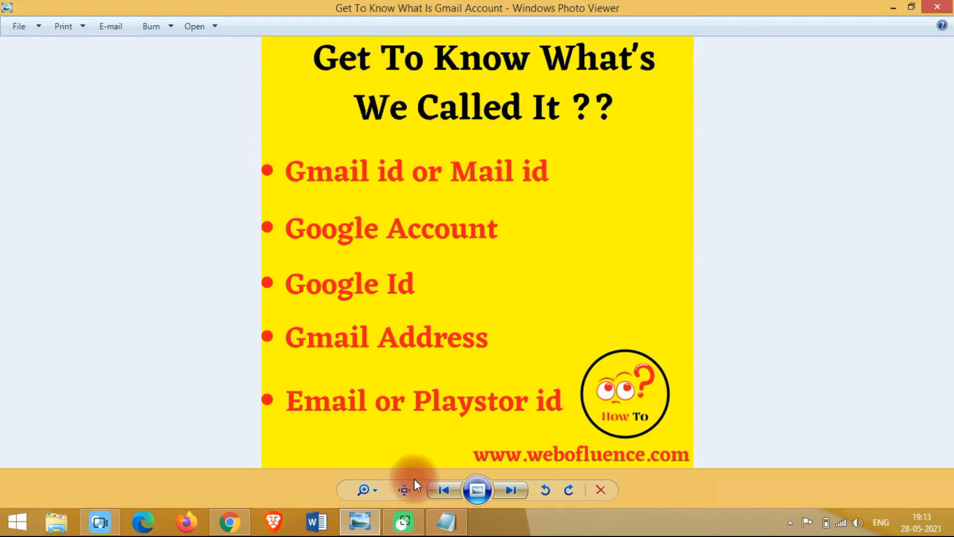
click(230, 524)
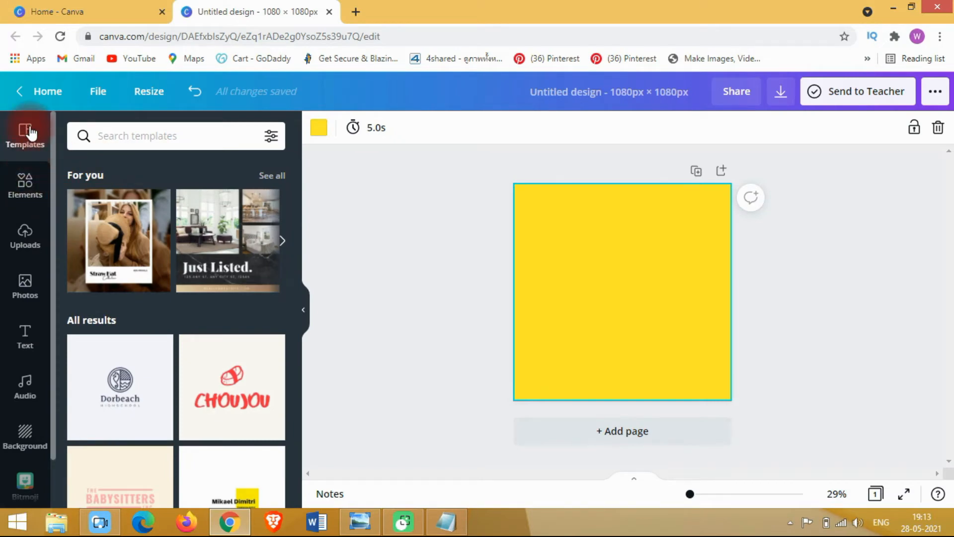
click(24, 342)
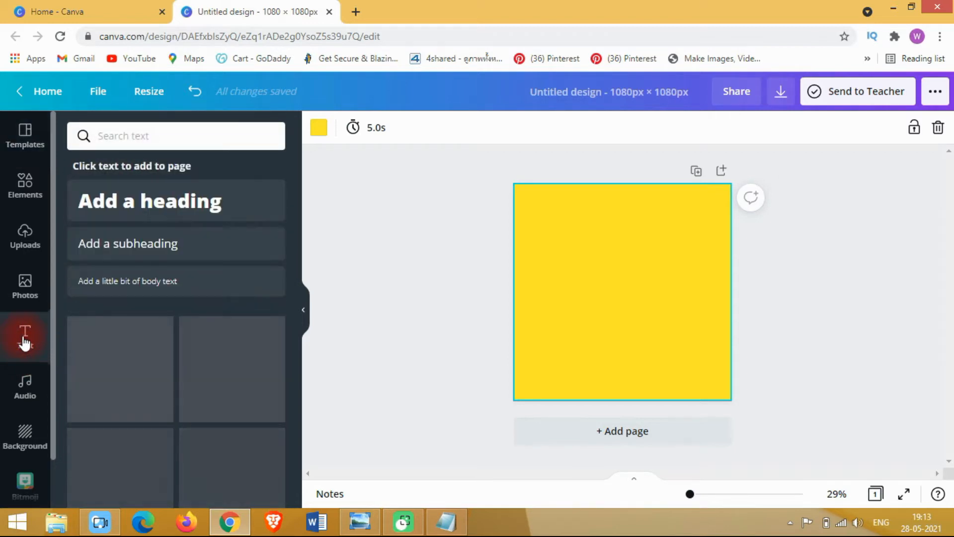
click(151, 210)
click(624, 293)
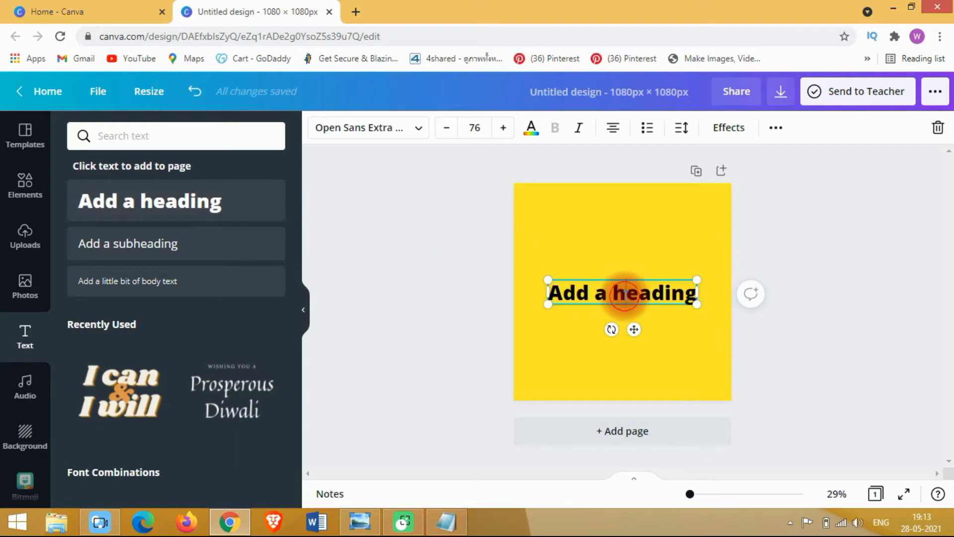
Replace the heading's placeholder text with "Get to Know what The Other Names Of This is"
click(692, 293)
key(BackSpace)
key(BackSpace)
key(BackSpace)
key(BackSpace)
key(BackSpace)
key(BackSpace)
key(BackSpace)
key(BackSpace)
key(BackSpace)
key(BackSpace)
key(BackSpace)
key(BackSpace)
key(BackSpace)
text(Get)
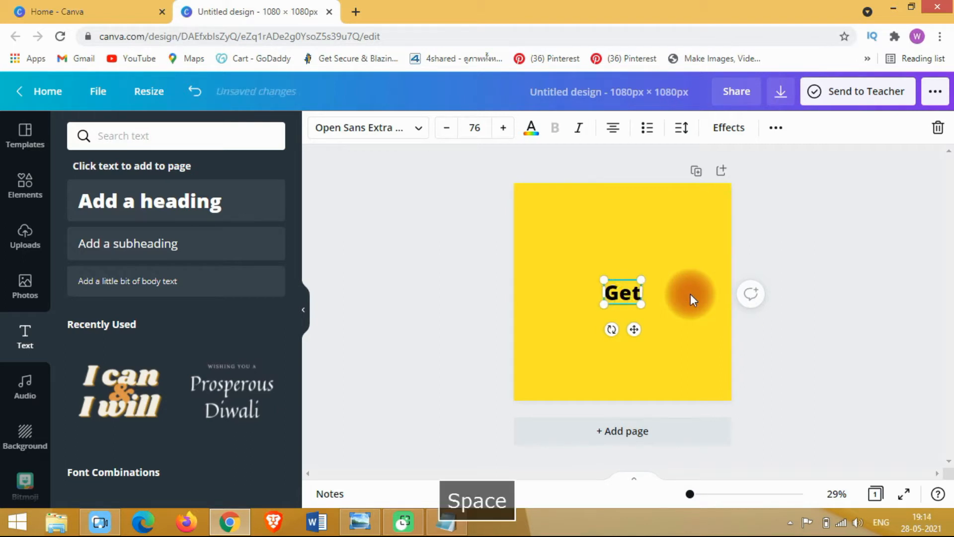
text( to Know what)
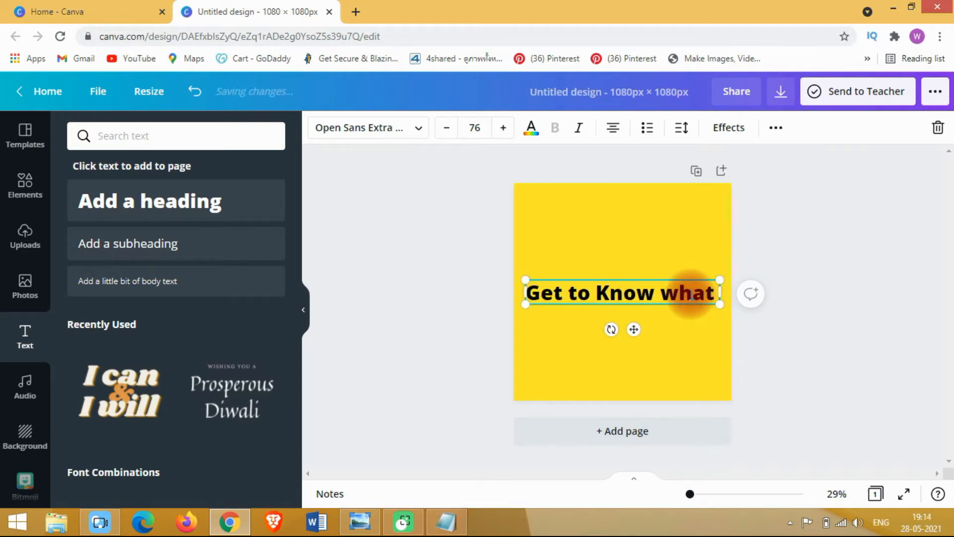
text( The Othe)
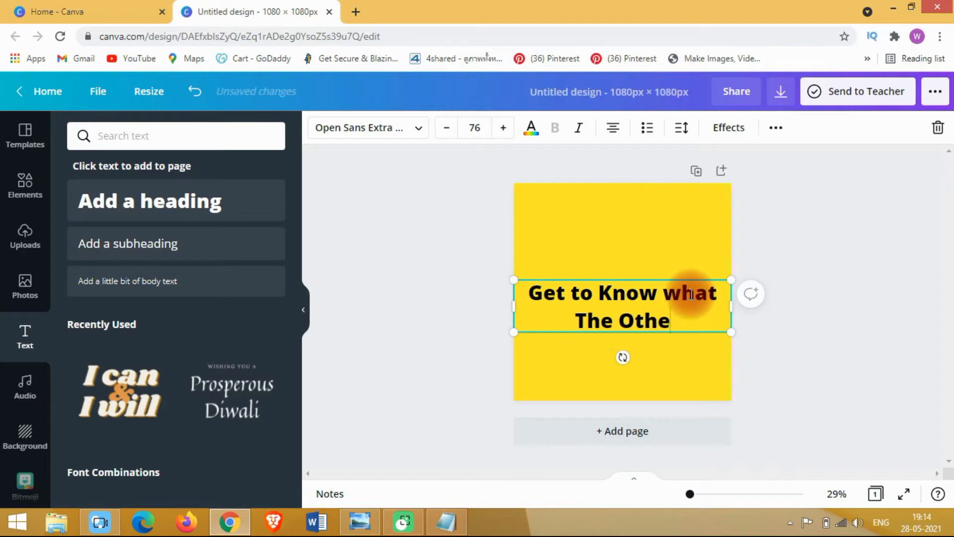
text(r Names)
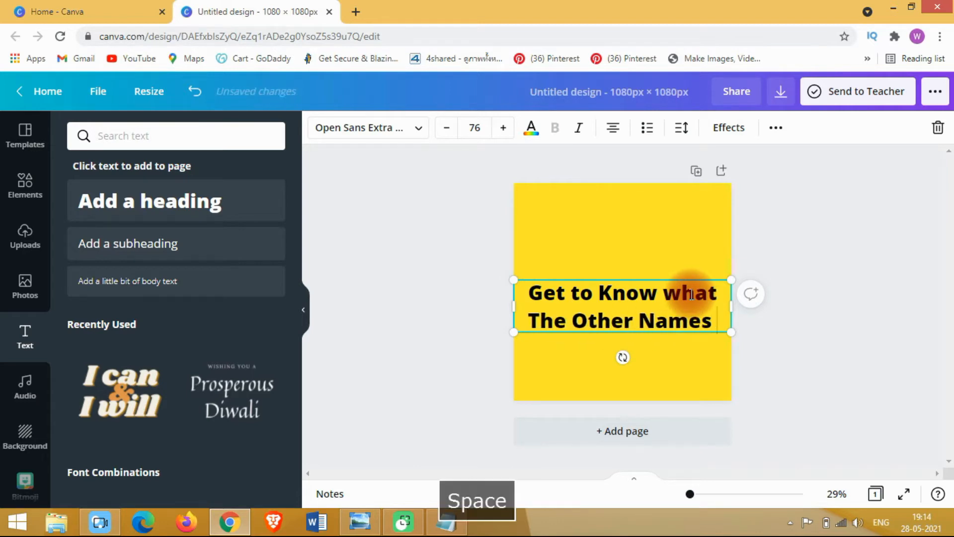
text( Of This )
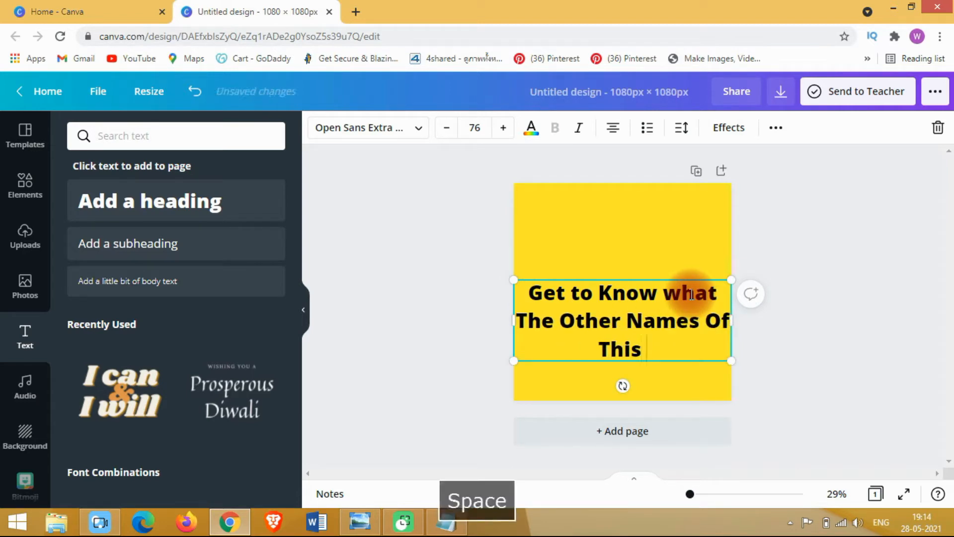
text(is)
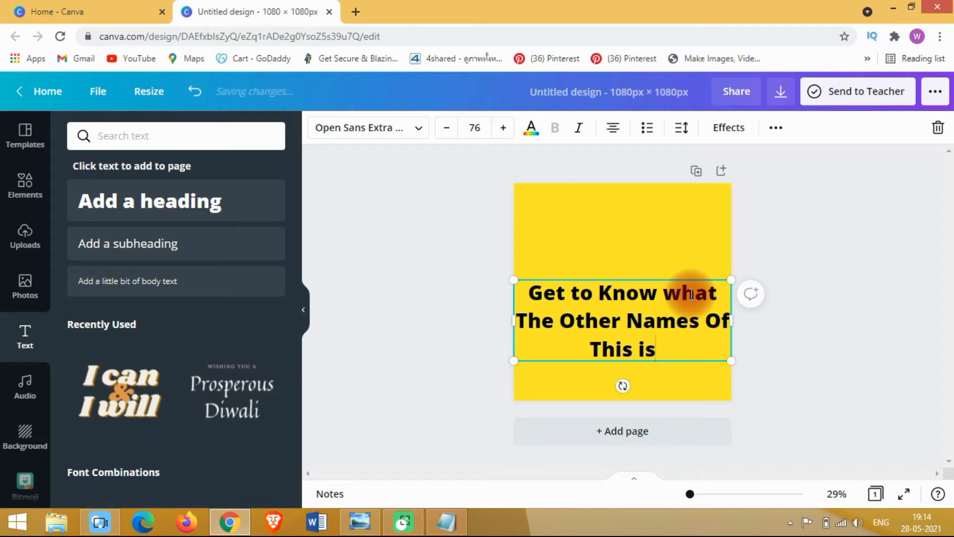
drag(663, 352, 537, 292)
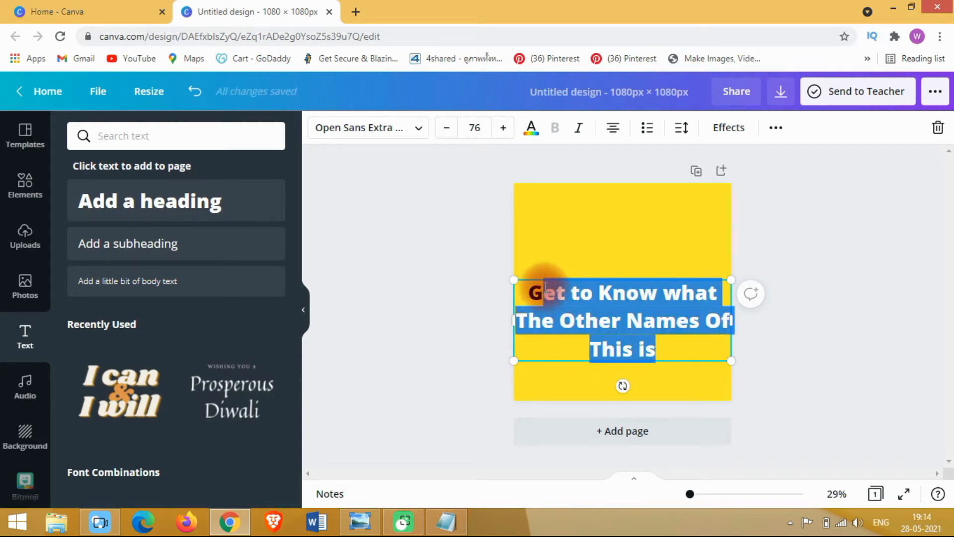
click(665, 348)
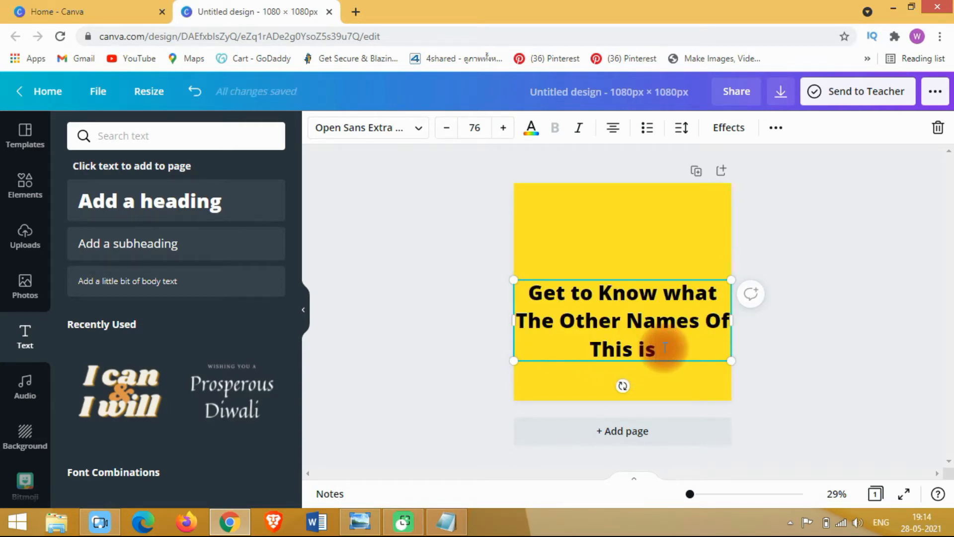
Shrink the heading to font size 61.5 so it fits on two lines and move it into the page's upper half
drag(729, 363, 725, 309)
click(436, 273)
drag(577, 296, 582, 252)
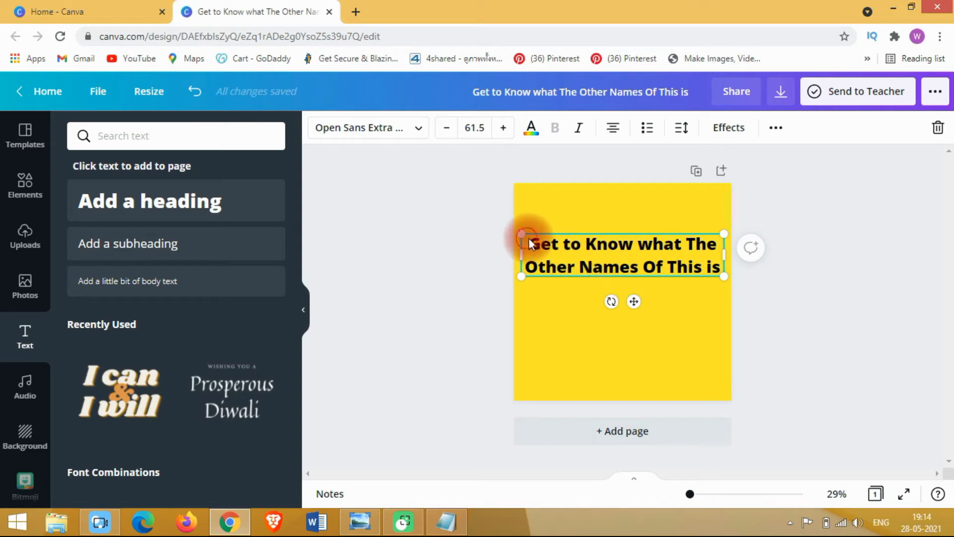
drag(531, 243, 719, 269)
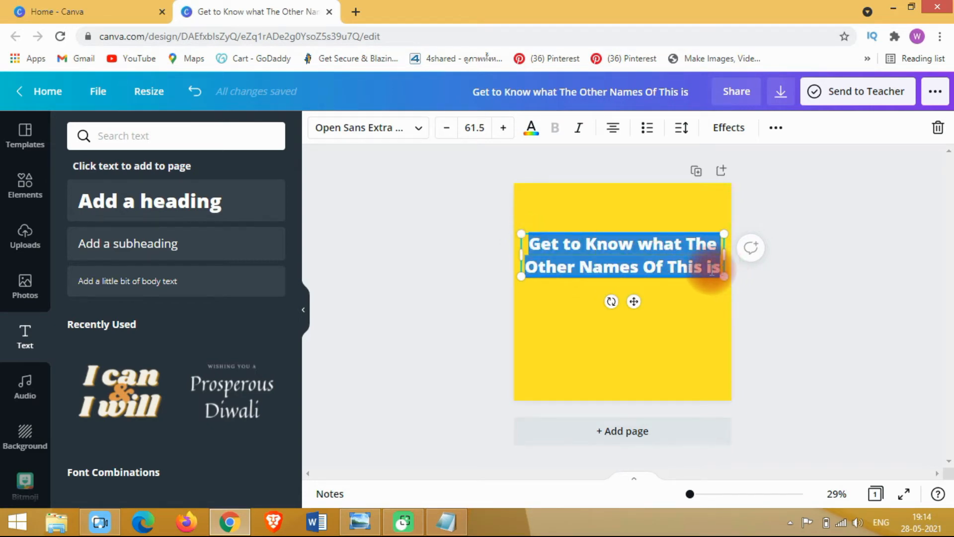
click(691, 263)
click(565, 303)
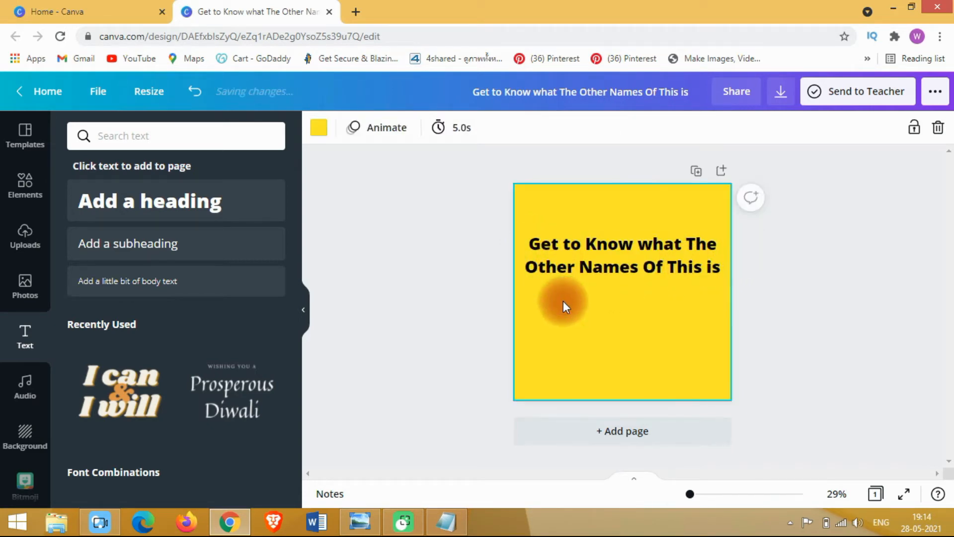
Reduce the heading's font size to 44 and move the heading up to the top of the page
click(617, 276)
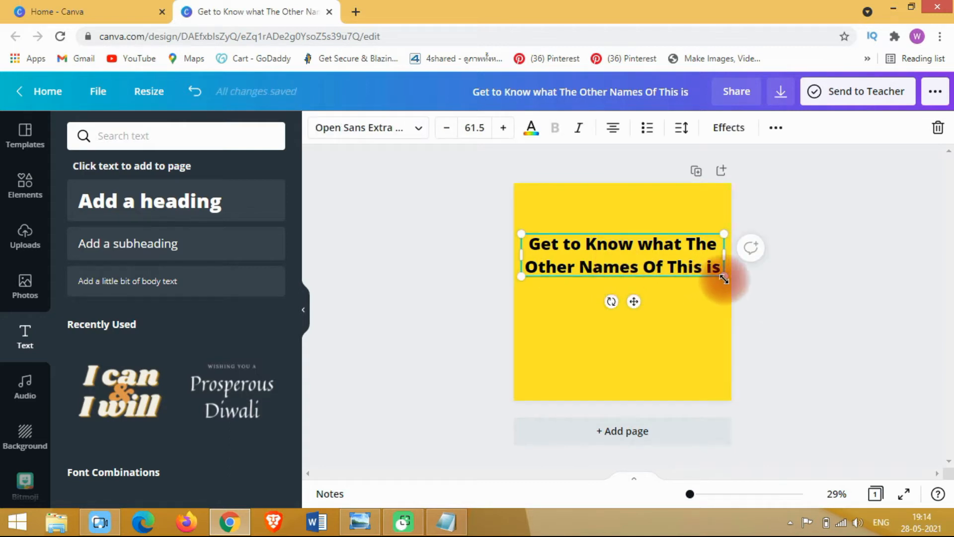
mouse_move(724, 277)
mouse_down()
mouse_move(673, 255)
mouse_move(715, 275)
mouse_move(669, 262)
mouse_move(699, 279)
mouse_move(698, 262)
mouse_move(711, 274)
mouse_up()
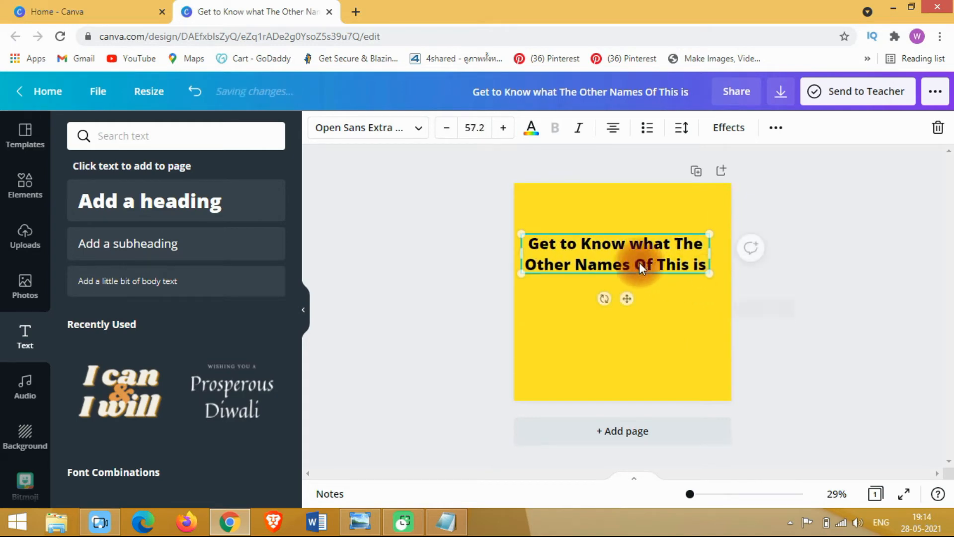
click(489, 131)
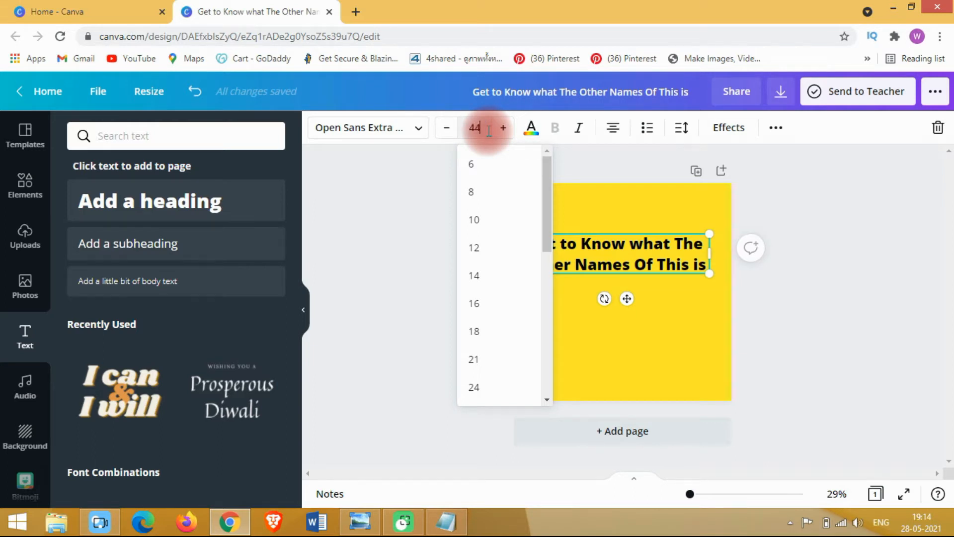
text(44)
click(356, 284)
drag(632, 249, 631, 207)
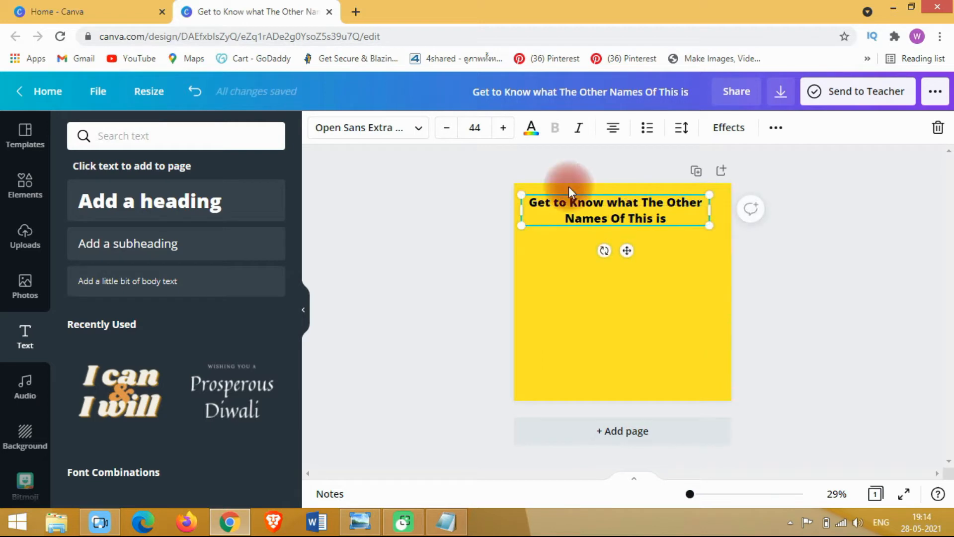
Enlarge the heading to font size 57 and centre it horizontally near the page's top edge
click(505, 132)
click(504, 132)
click(504, 132)
click(505, 132)
click(505, 132)
click(505, 132)
click(505, 132)
click(505, 132)
click(504, 132)
click(505, 132)
click(504, 132)
click(504, 132)
click(505, 133)
click(515, 333)
drag(604, 217, 615, 220)
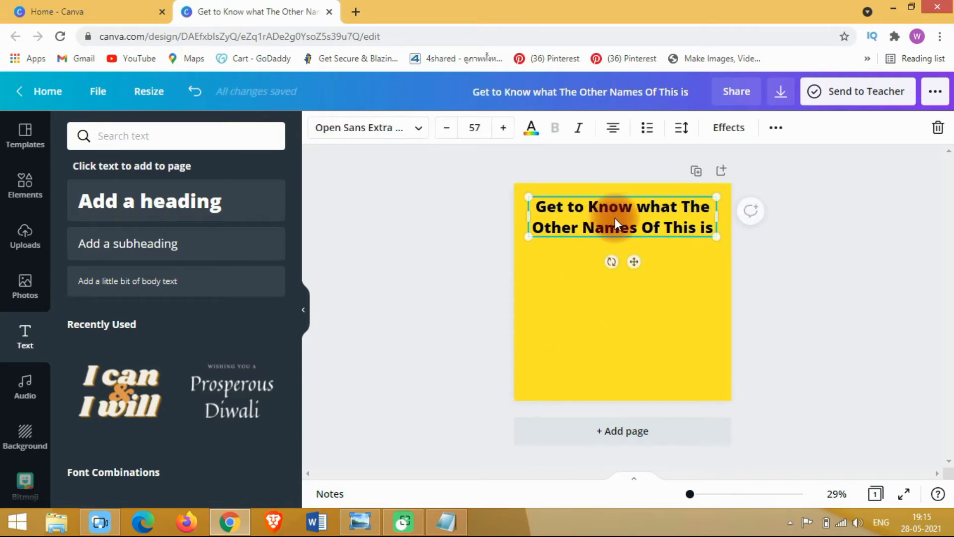
Check the title wording on the reference poster and reword the heading in Canva to "Get to Know what's we called it ?"
click(366, 521)
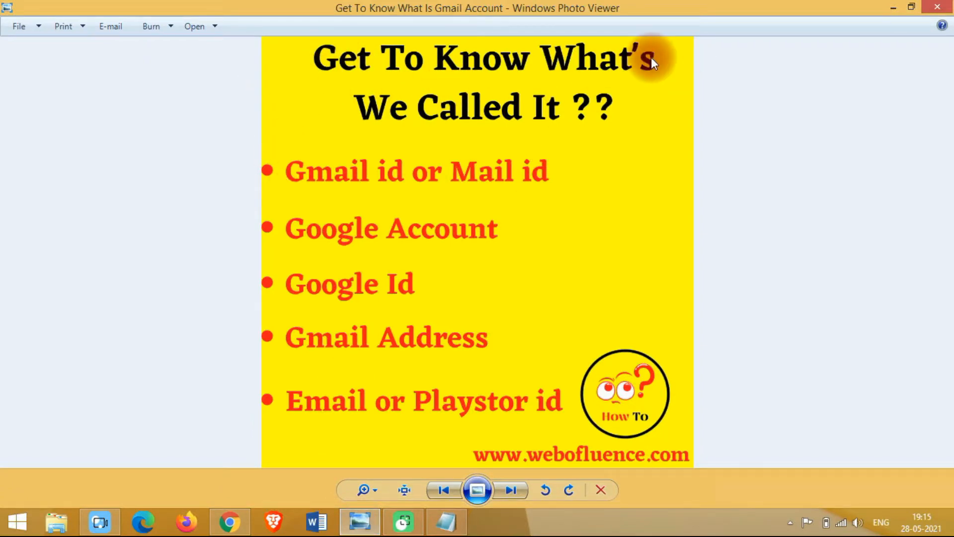
click(357, 526)
drag(641, 216, 711, 231)
click(681, 218)
key(BackSpace)
key(BackSpace)
text('s )
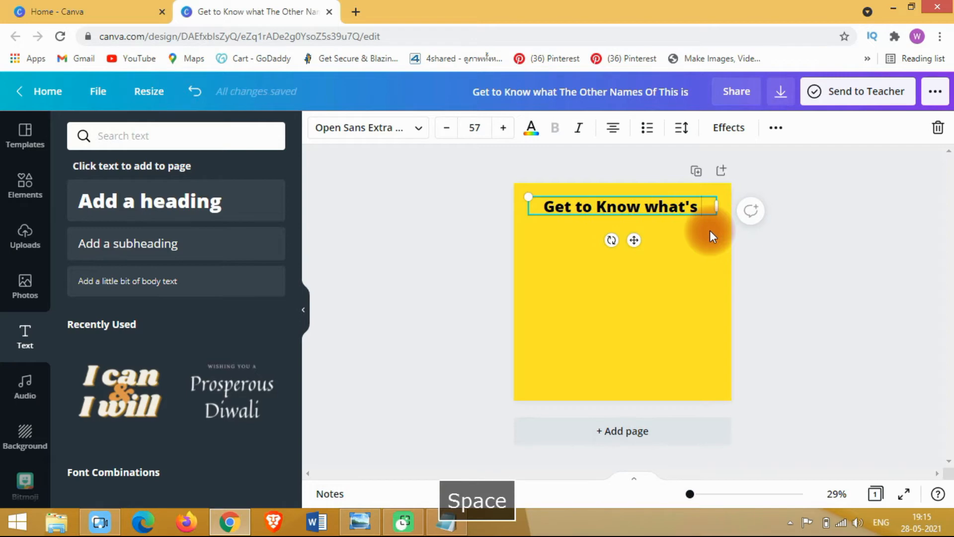
text(ww )
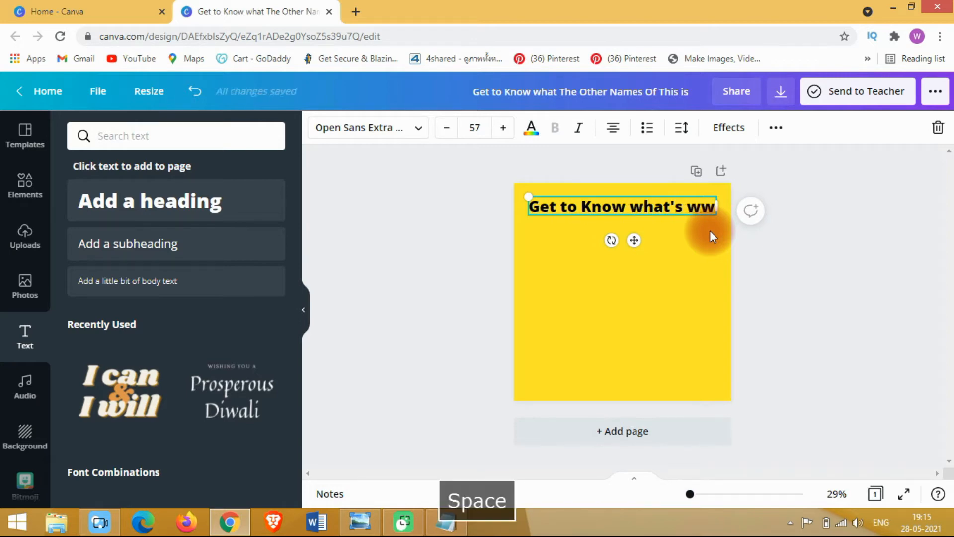
text(e)
key(BackSpace)
key(BackSpace)
text(e called it ?)
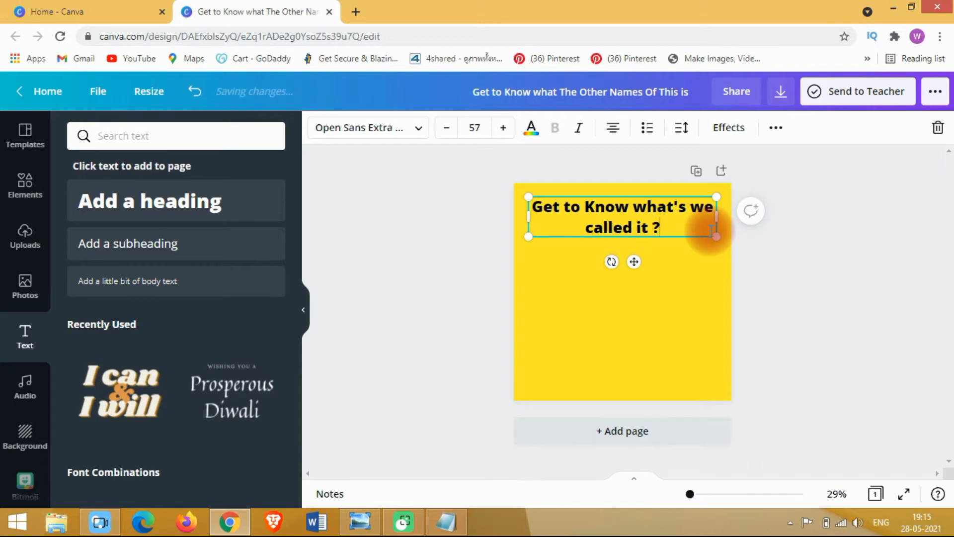
Move the reworded heading slightly closer to the page's top edge, keeping it horizontally centred
click(890, 313)
mouse_move(600, 211)
mouse_down()
mouse_move(599, 203)
mouse_move(593, 228)
mouse_move(595, 205)
mouse_up()
click(569, 272)
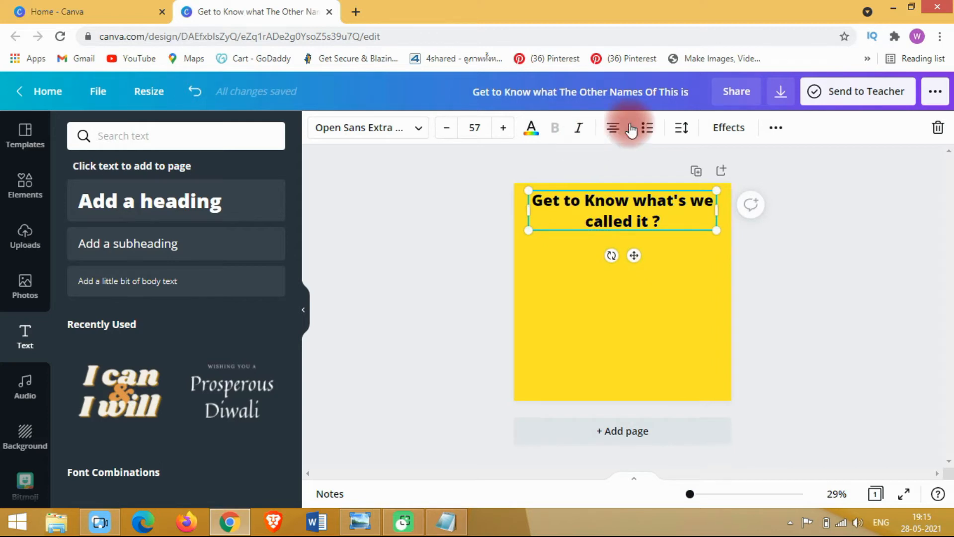
Try left, justified and right alignment on the heading and return it to centred
click(614, 130)
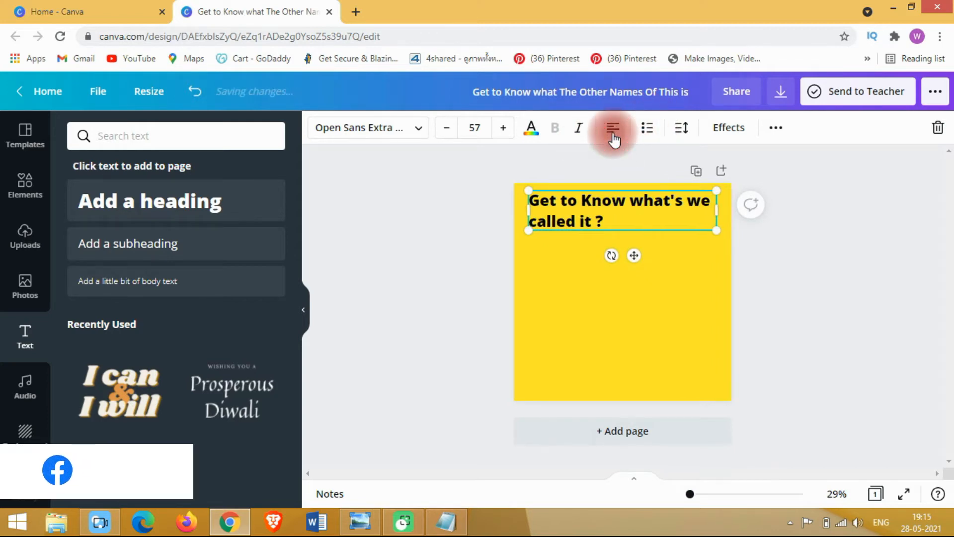
click(613, 130)
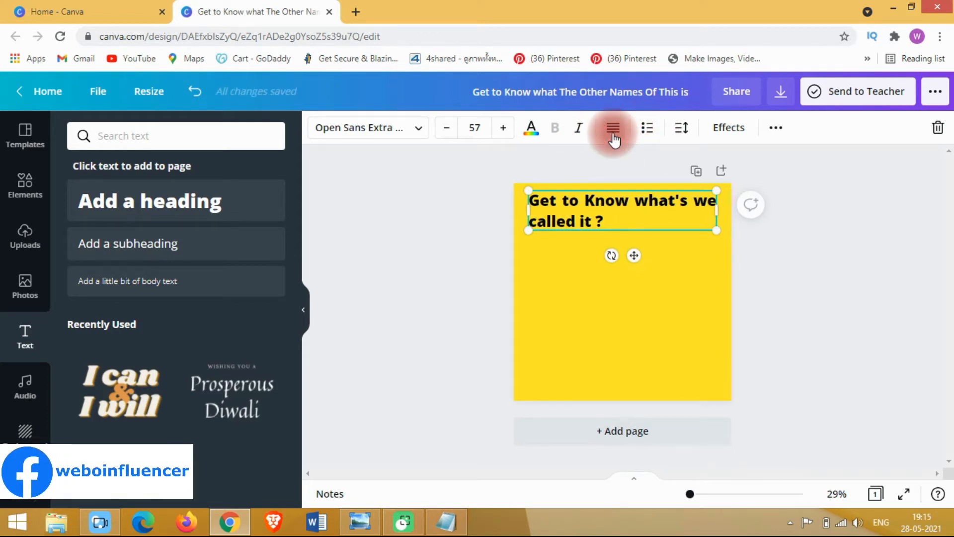
click(613, 132)
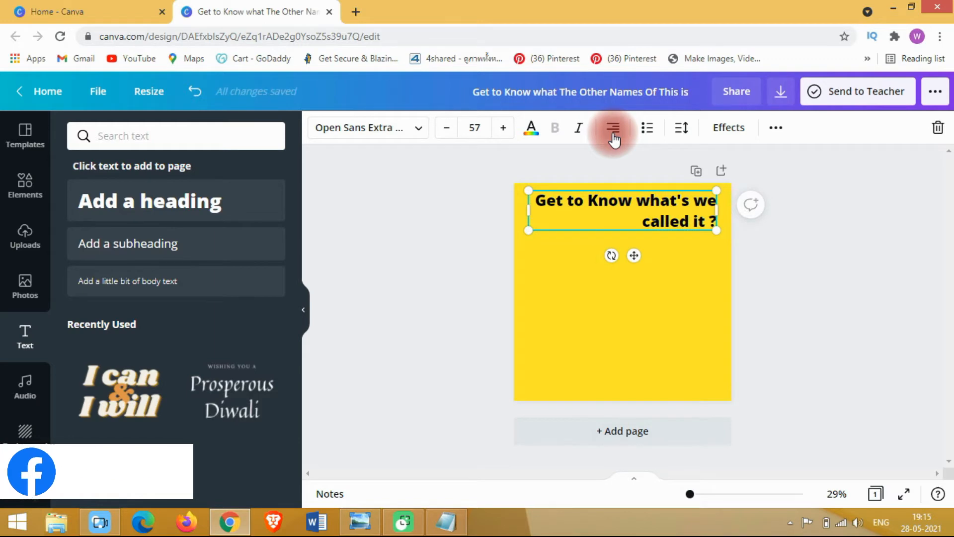
click(613, 133)
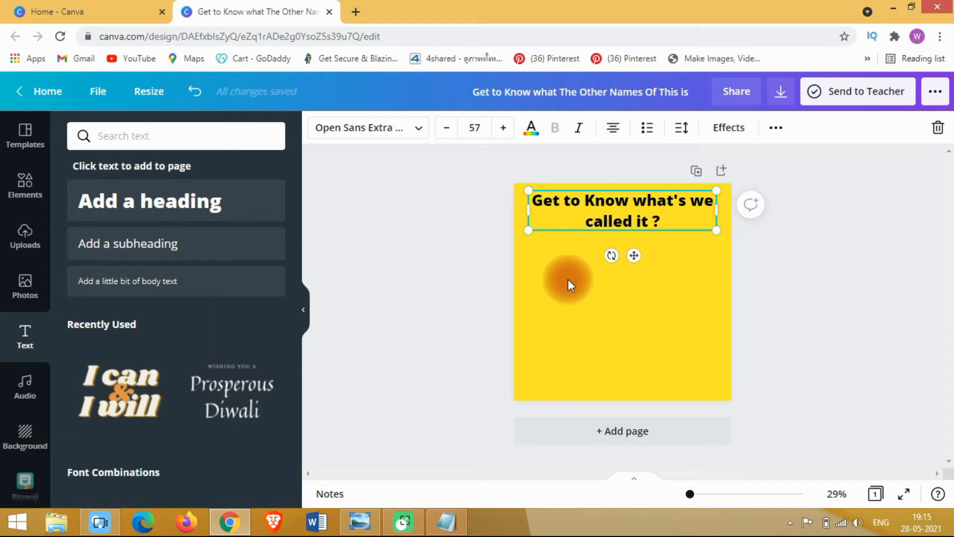
click(545, 355)
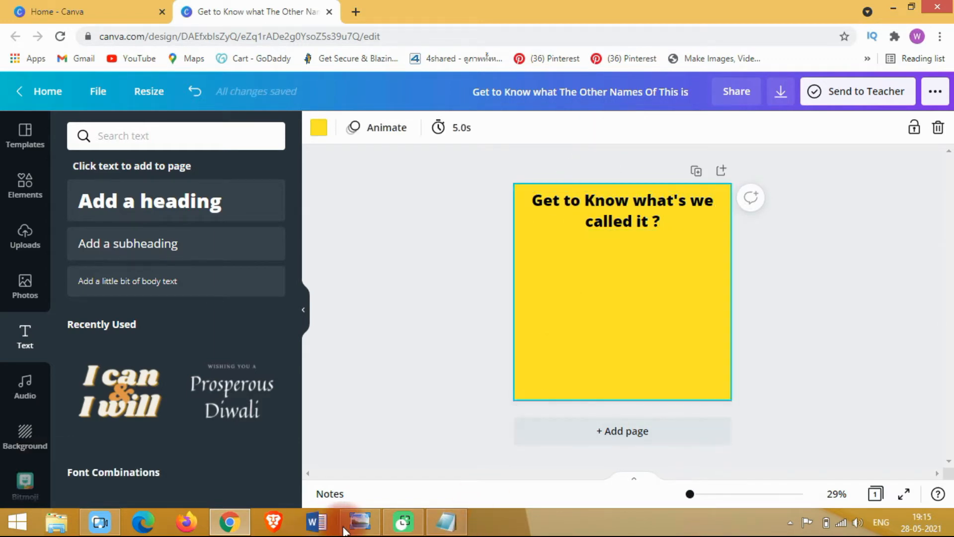
Check the reference poster's layout in Photo Viewer, return to Canva and add a second heading to the page
click(360, 522)
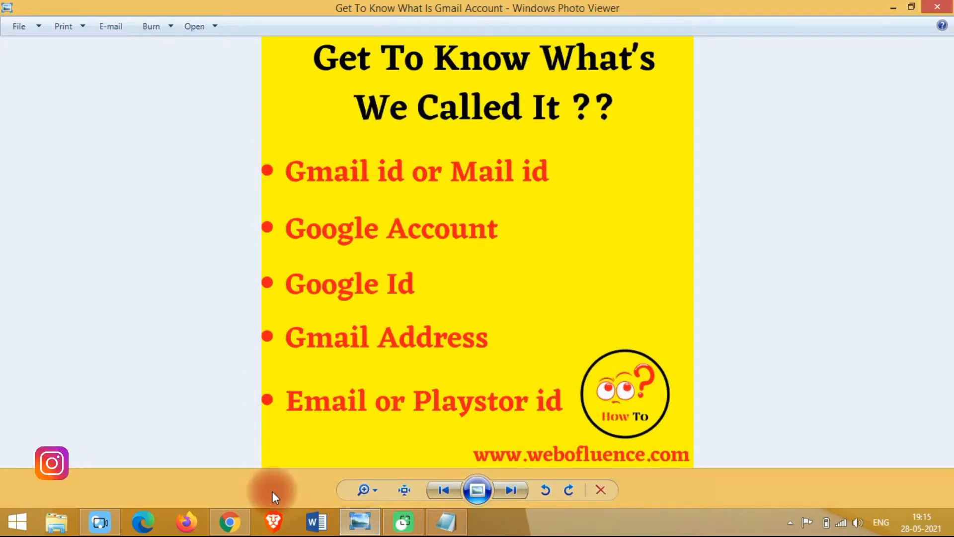
click(228, 522)
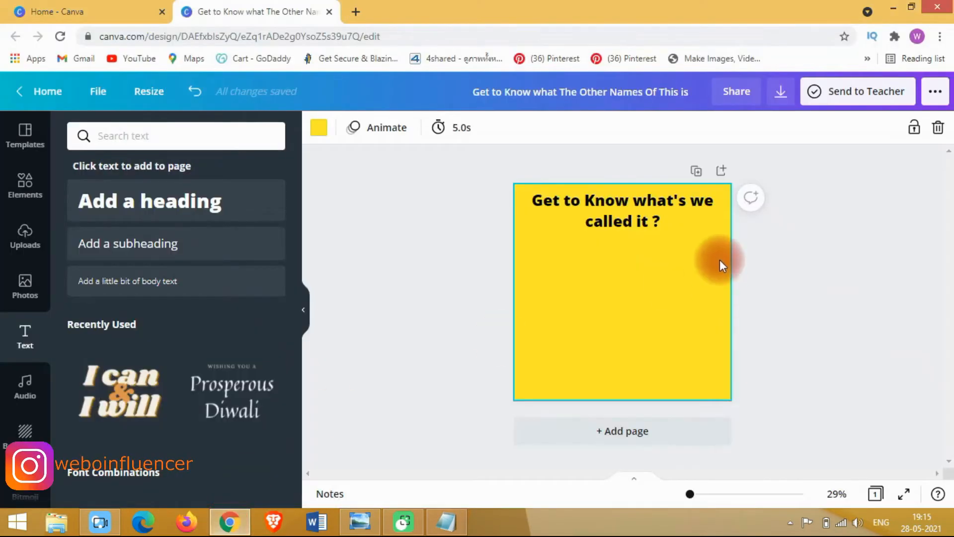
click(113, 202)
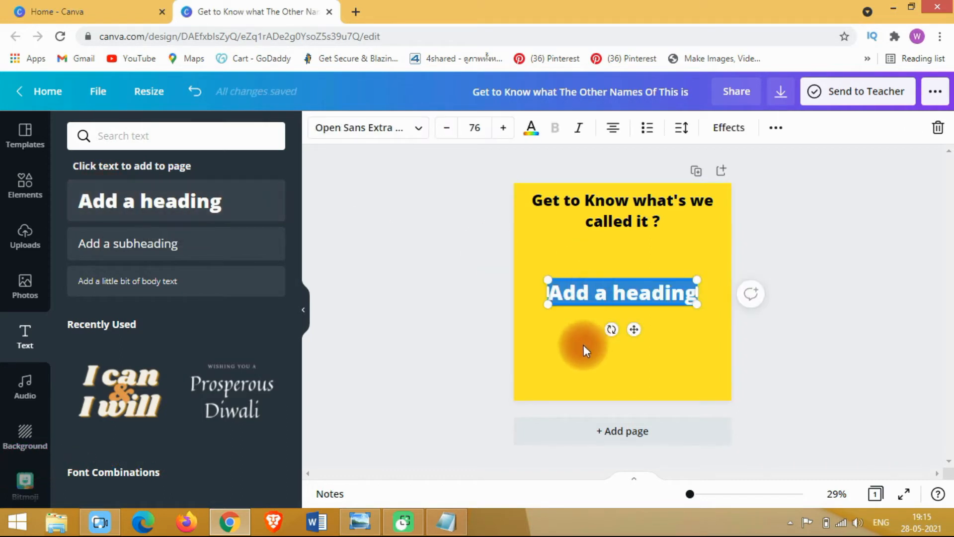
click(583, 328)
click(22, 334)
click(565, 277)
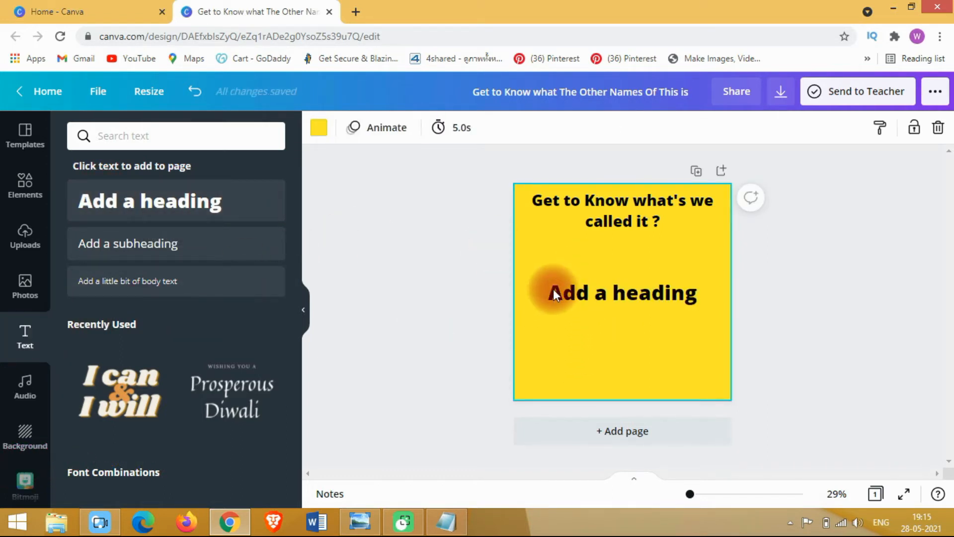
Format the new "Add a heading" text as a bulleted list item
click(571, 294)
click(646, 138)
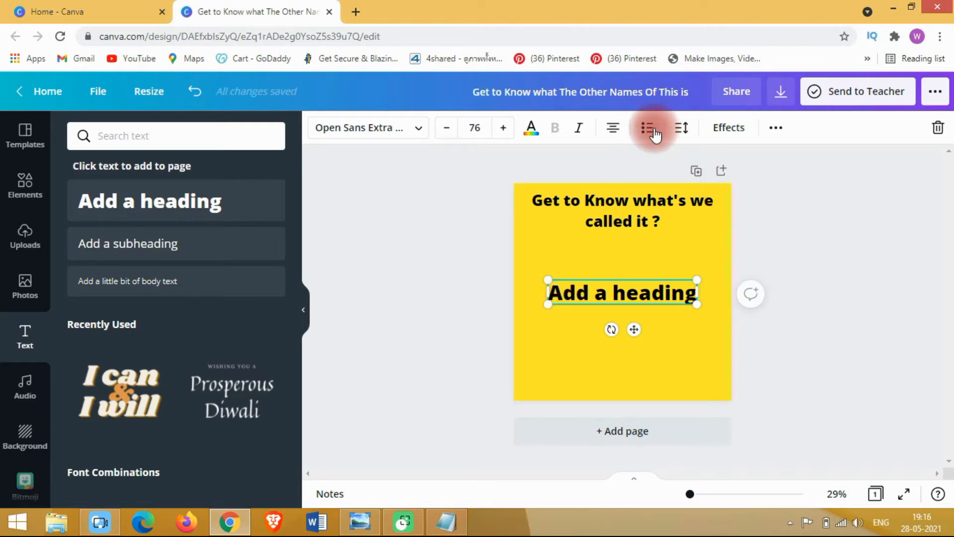
click(648, 132)
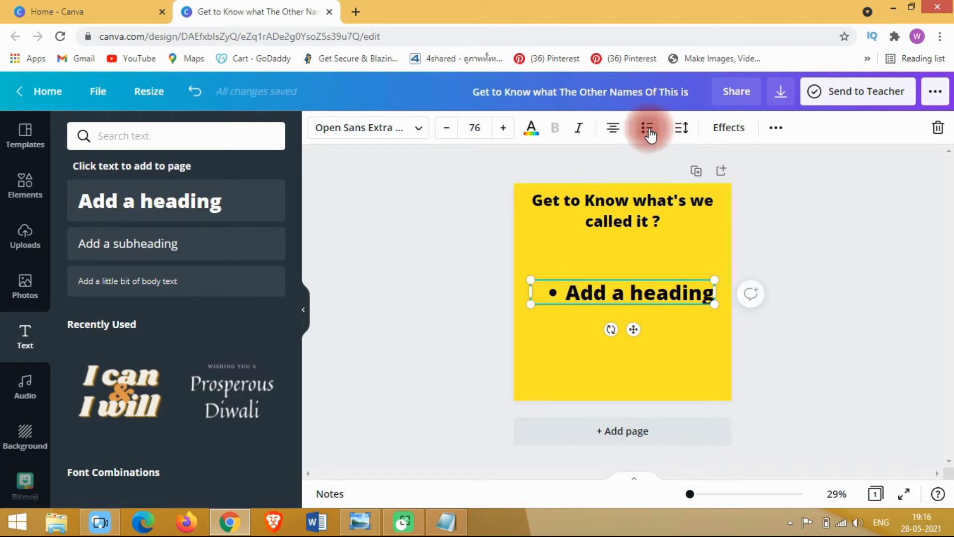
click(550, 342)
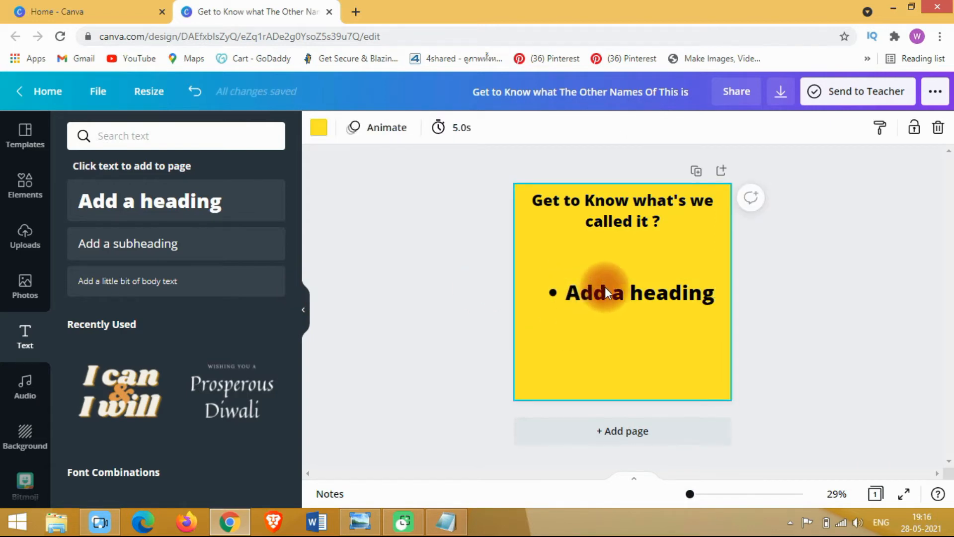
Move the bulleted heading up below the title and reduce its font size to 57
drag(605, 297, 575, 268)
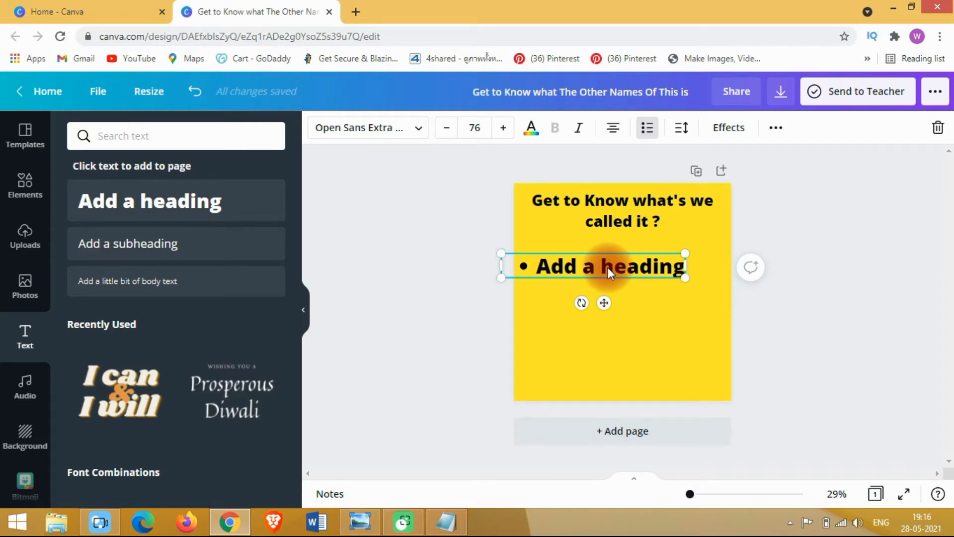
drag(607, 267, 605, 267)
click(441, 131)
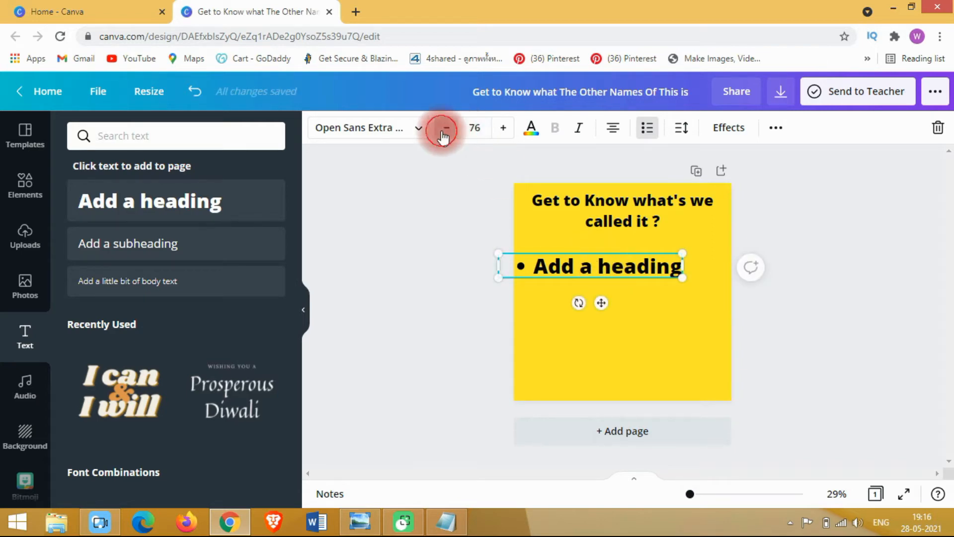
click(443, 133)
click(443, 133)
click(443, 133)
click(443, 133)
click(443, 133)
click(443, 133)
click(443, 133)
click(443, 133)
click(443, 134)
click(443, 133)
click(443, 133)
click(442, 133)
click(443, 133)
click(443, 133)
click(443, 134)
click(443, 133)
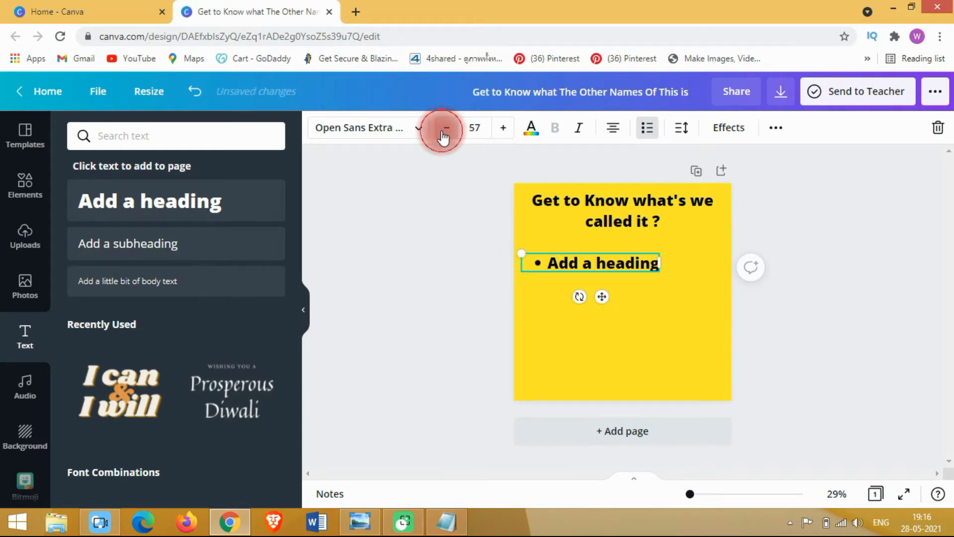
Reposition the bulleted heading so its bullet sits just inside the page's left edge
click(539, 340)
drag(621, 258, 598, 261)
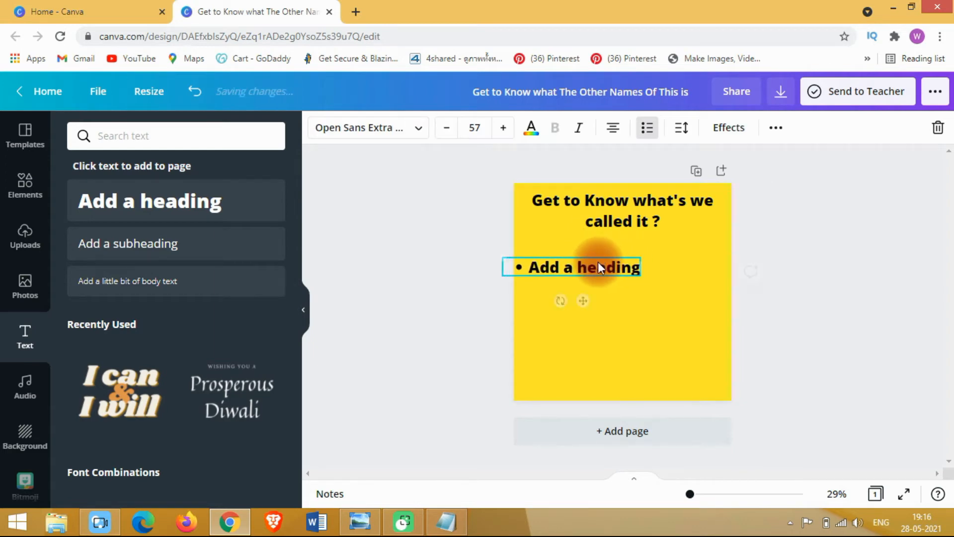
click(573, 328)
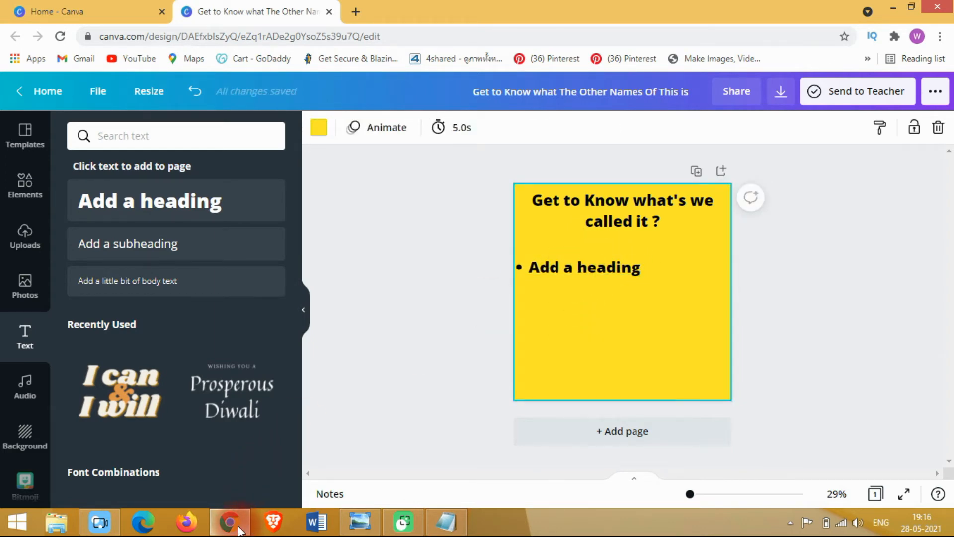
Duplicate the bulleted heading three times and stack the copies below it, aligned to the same left edge
click(576, 266)
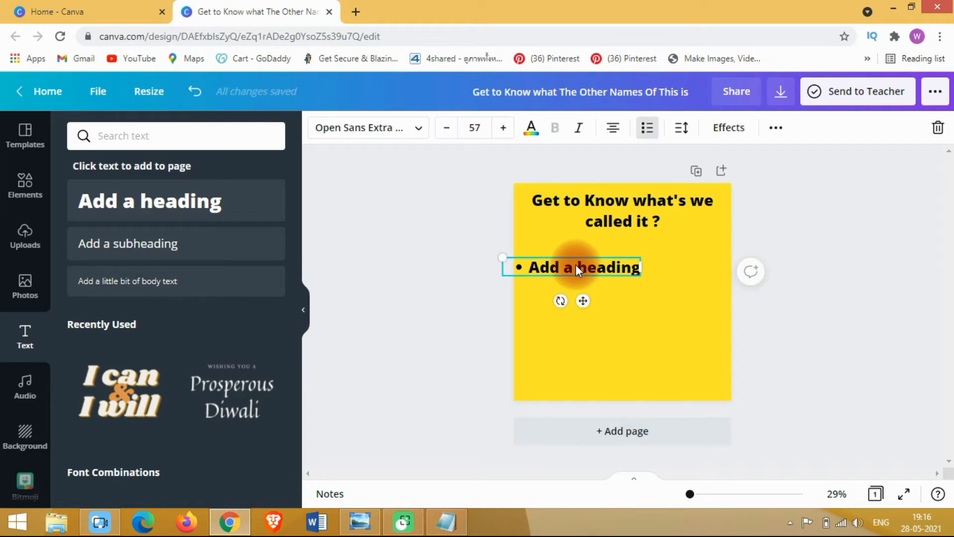
key(ctrl+c)
key(ctrl+v)
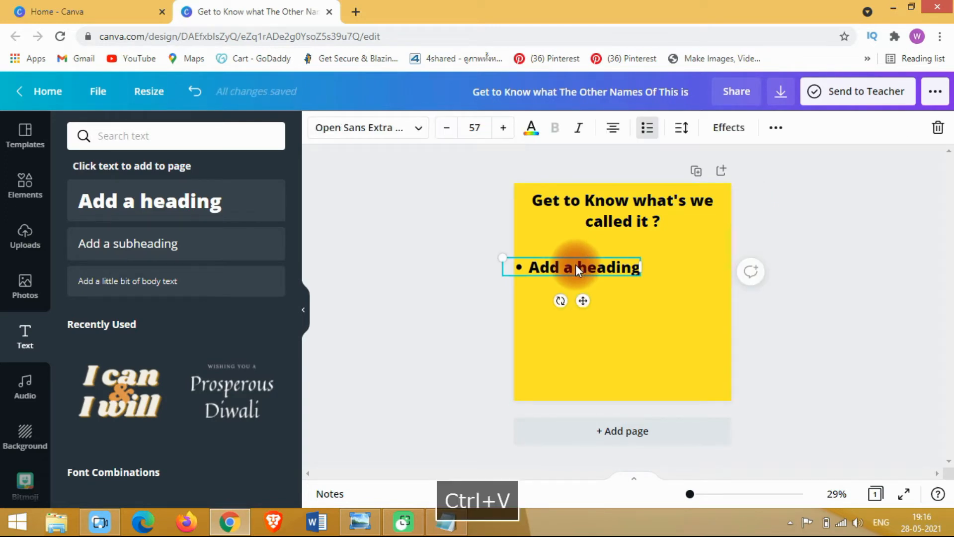
drag(570, 271, 569, 293)
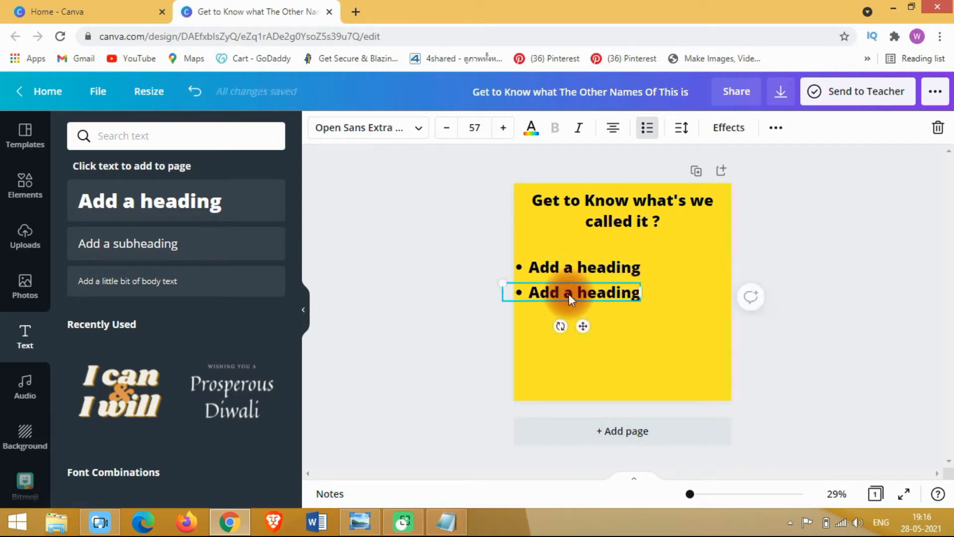
key(ctrl+c)
key(ctrl+v)
drag(569, 297, 561, 317)
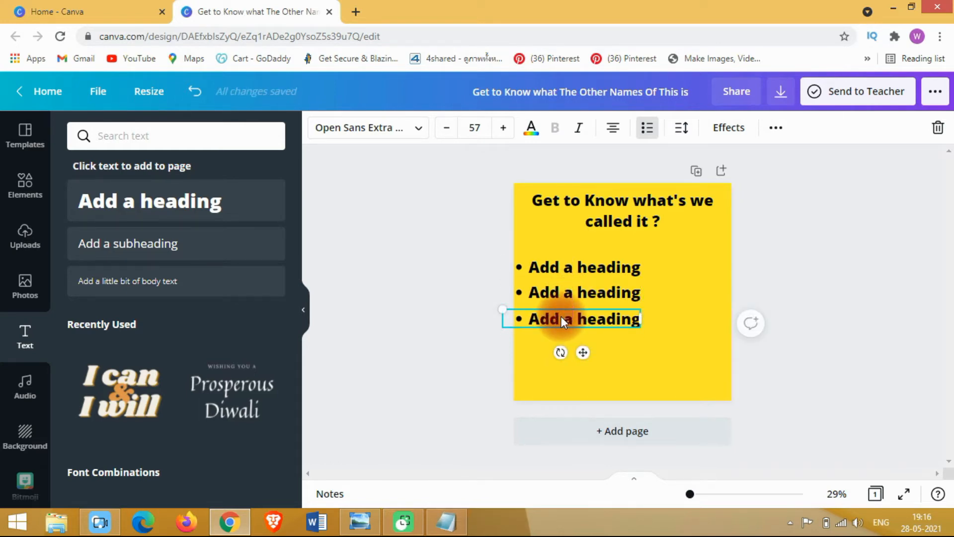
key(ctrl+c)
key(ctrl+v)
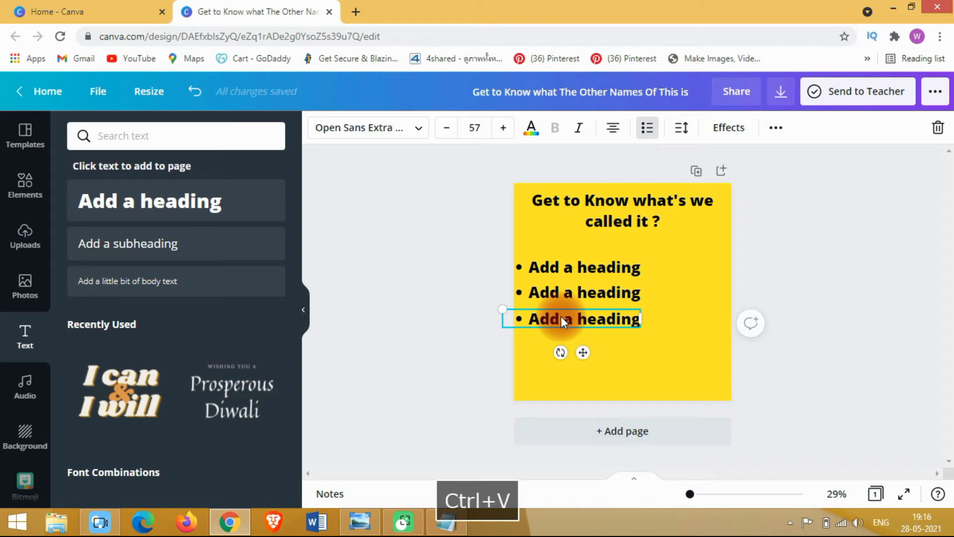
drag(562, 326, 557, 355)
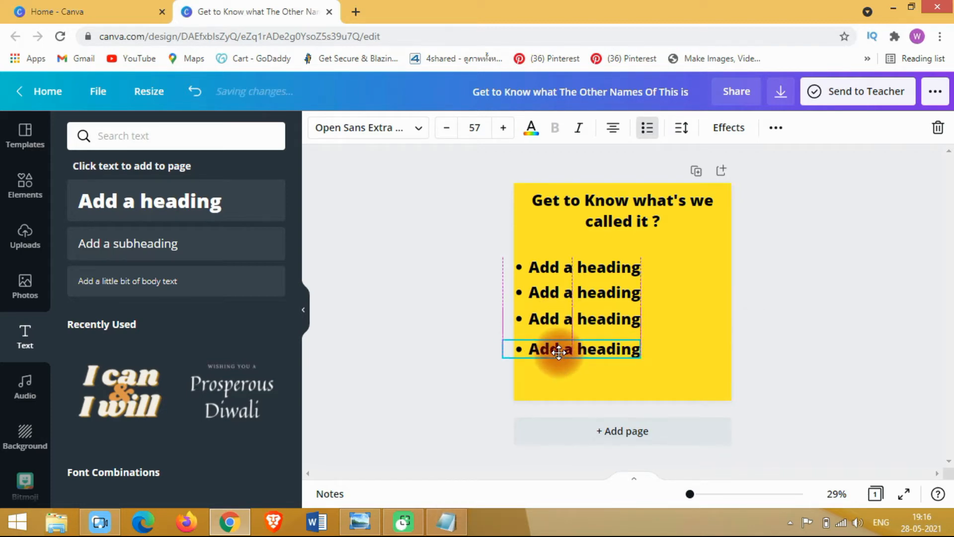
Duplicate the fourth bulleted heading, place the copy below it as a fifth item, and nudge the third heading slightly down
click(361, 521)
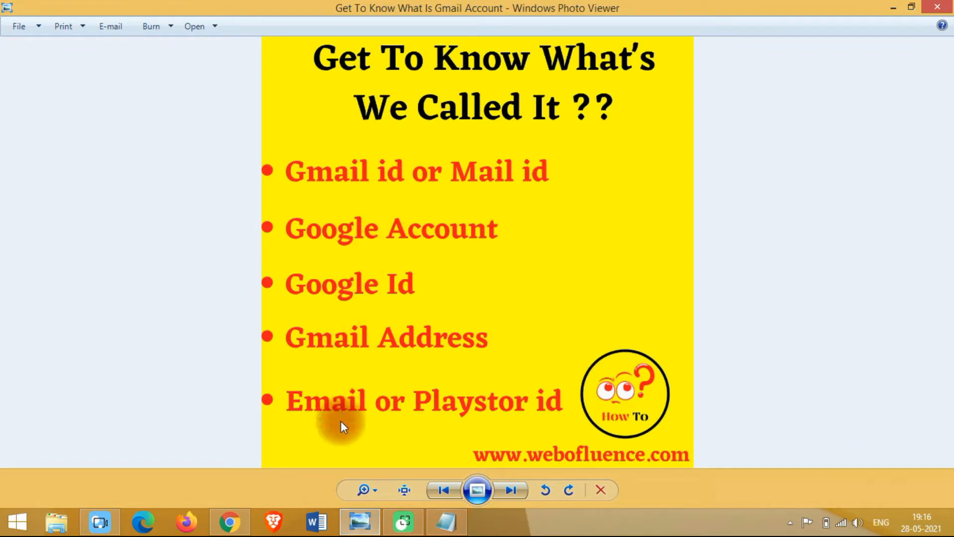
click(229, 521)
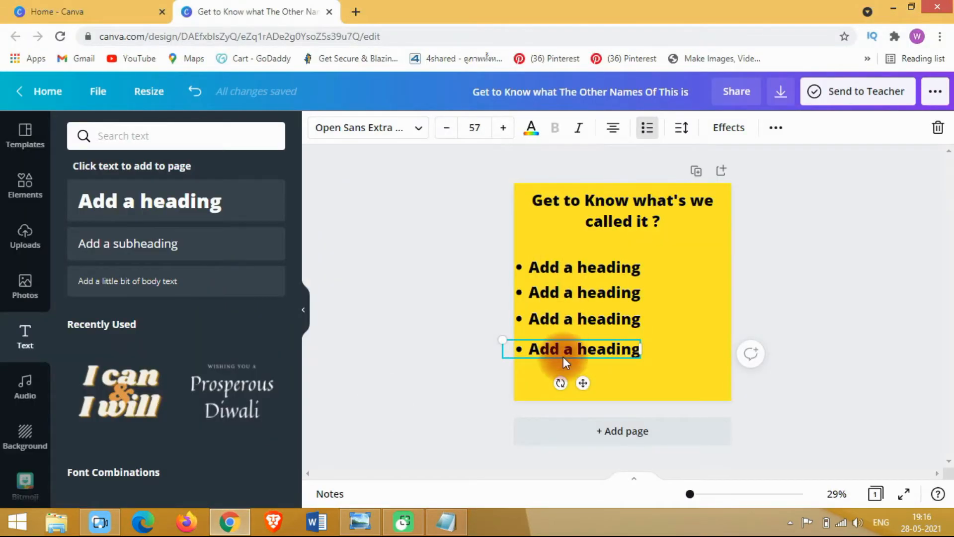
key(ctrl+c)
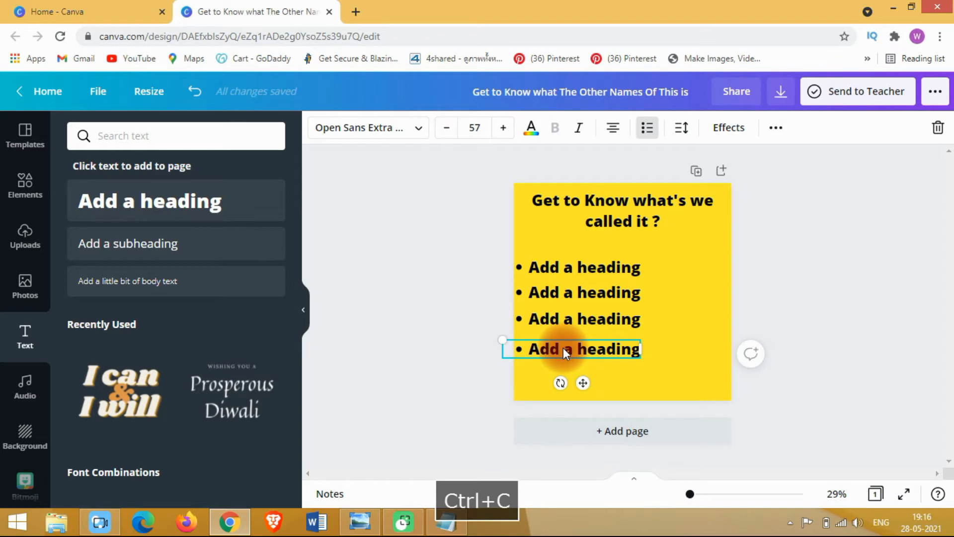
key(ctrl+v)
drag(565, 353, 563, 377)
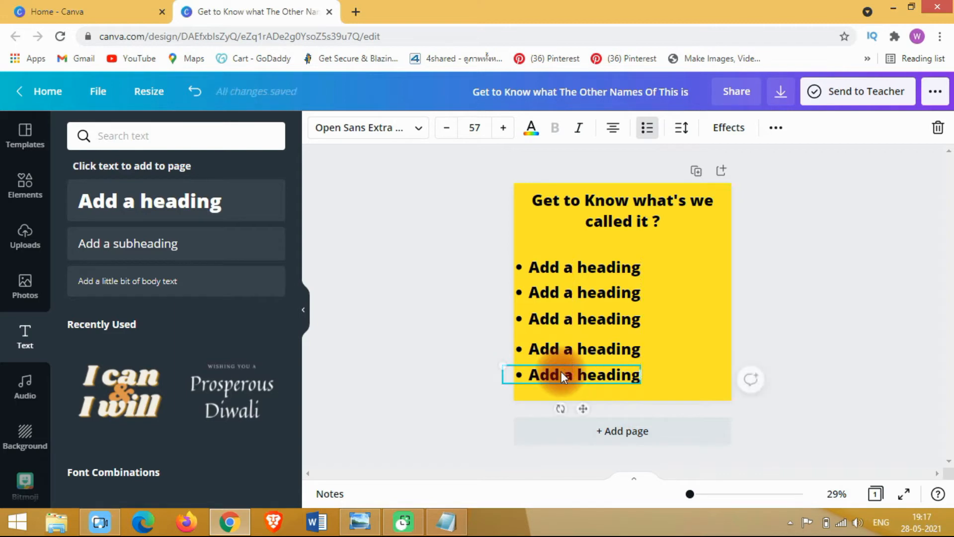
click(468, 263)
click(554, 316)
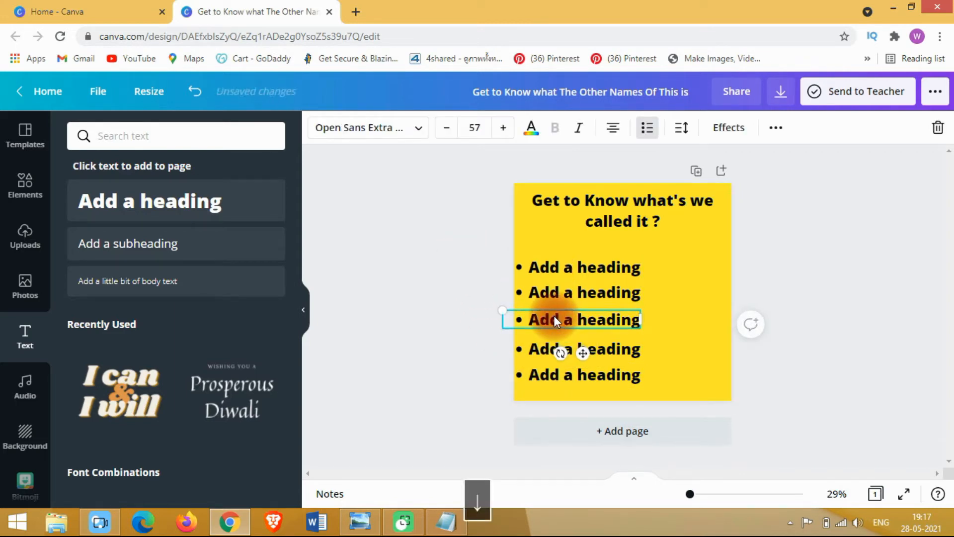
click(482, 269)
Select all five bulleted headings together, move them up closer to the title, and scale them up to font size 59.2
drag(438, 240, 698, 406)
click(431, 224)
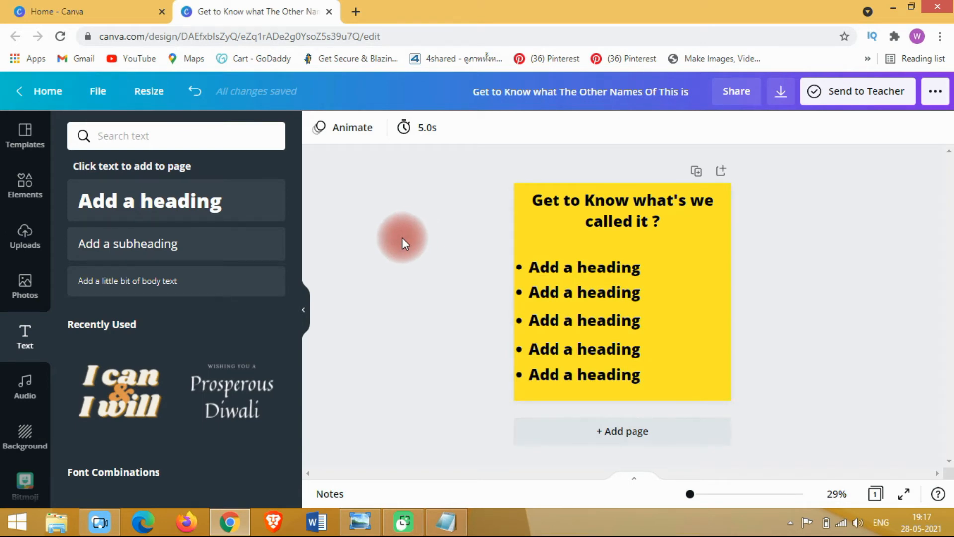
drag(413, 255, 768, 413)
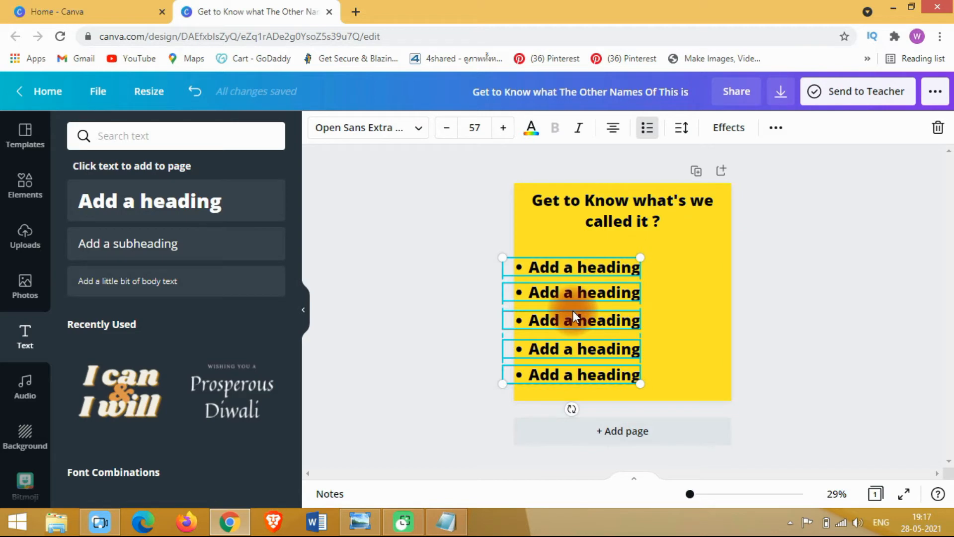
drag(572, 314, 576, 301)
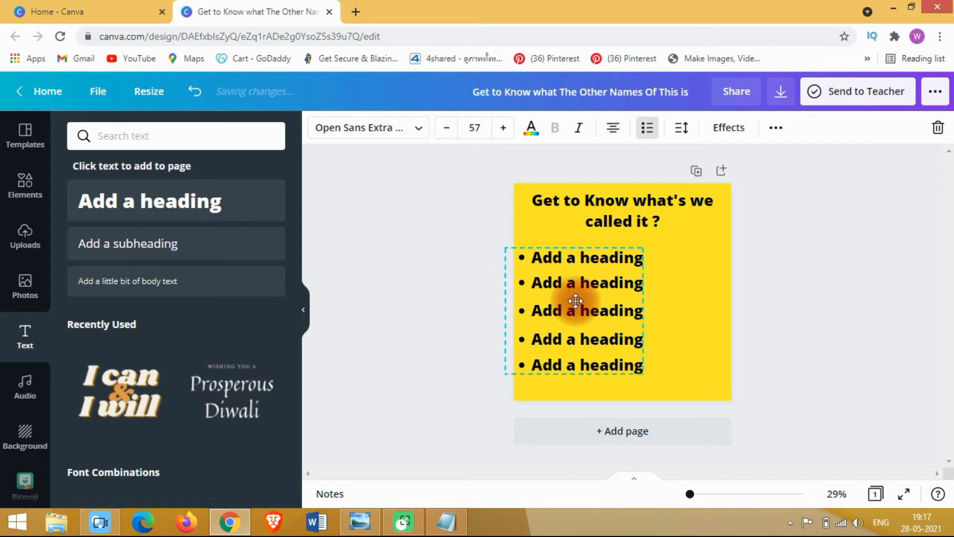
drag(651, 381, 657, 385)
click(864, 324)
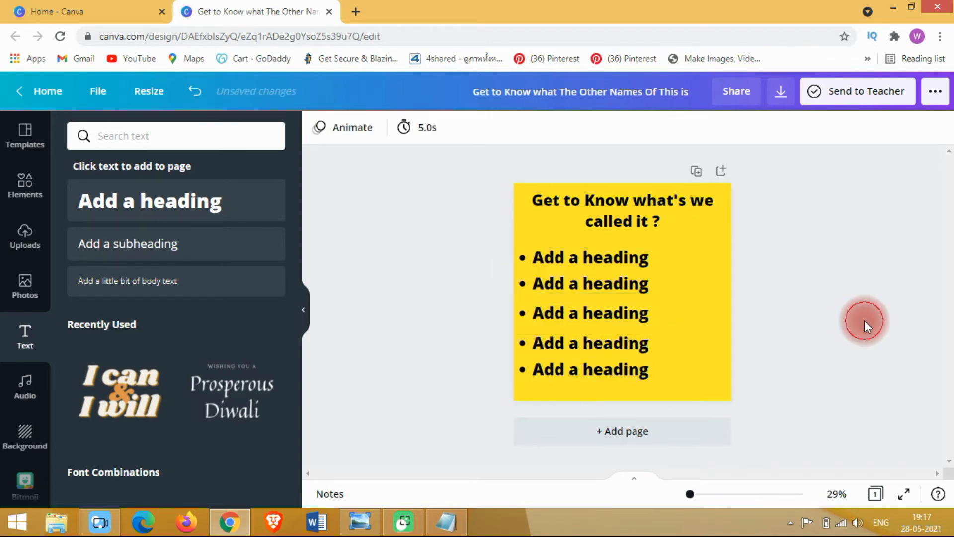
Replace the text of the first bulleted heading with "Demo 1"
click(229, 521)
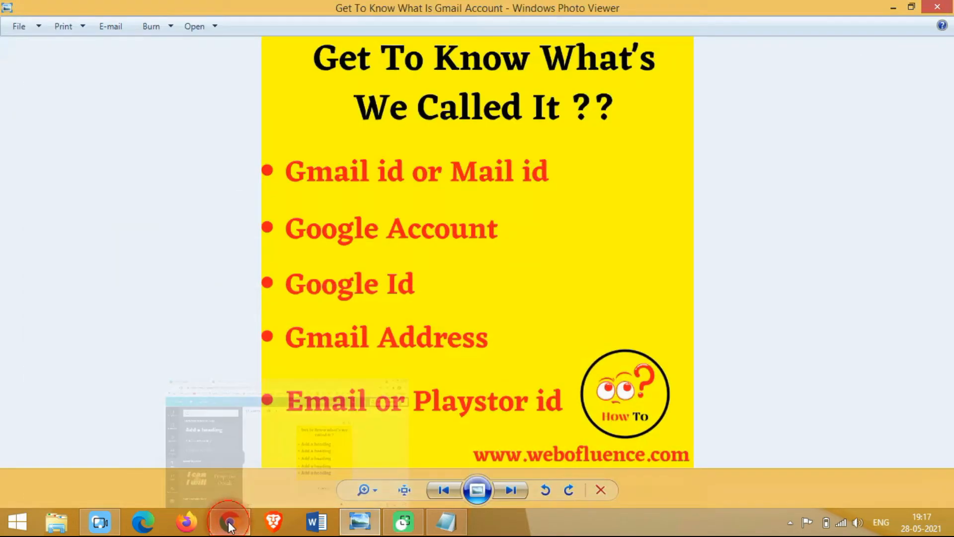
click(229, 521)
click(565, 258)
click(565, 258)
key(BackSpace)
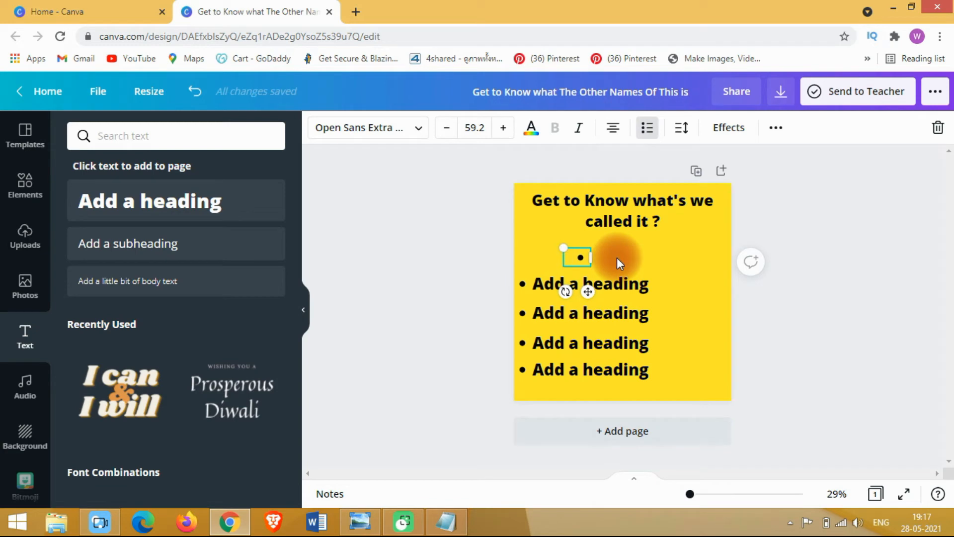
text(Demo)
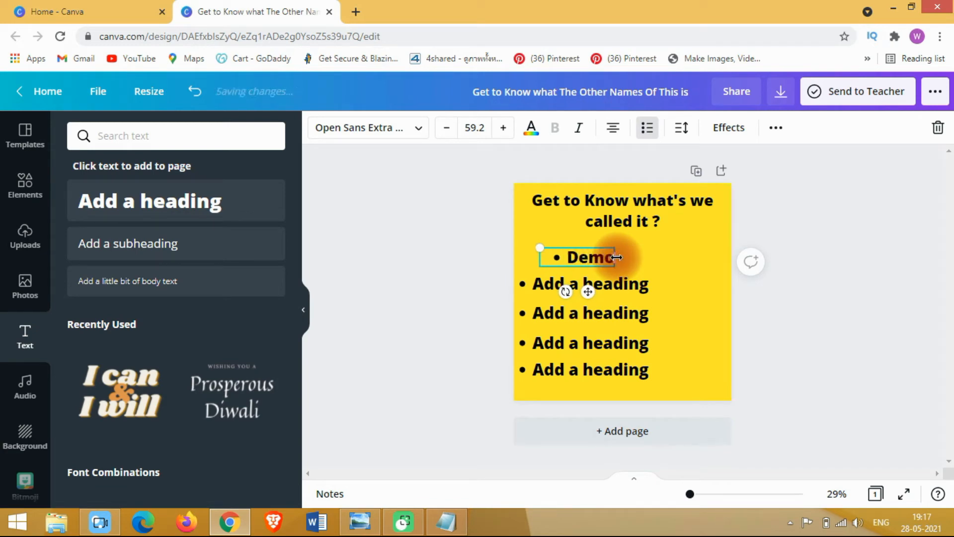
text( 1)
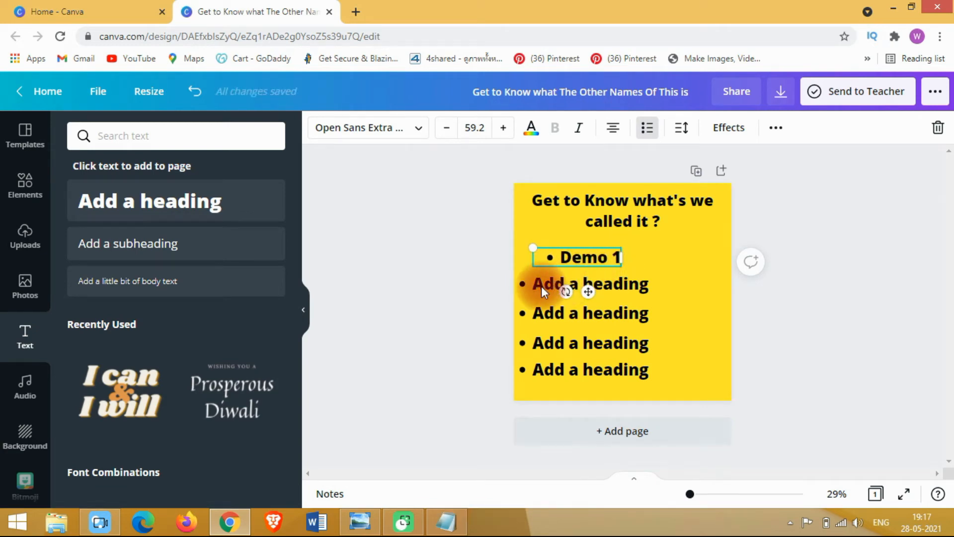
Replace the text of the second bulleted heading with "Demo 2"
double_click(541, 285)
key(BackSpace)
text(demo)
key(BackSpace)
key(BackSpace)
key(BackSpace)
key(BackSpace)
text(Demo 2)
Replace the text of the third bulleted heading with "Demo 3"
double_click(621, 321)
click(621, 321)
key(BackSpace)
key(BackSpace)
key(BackSpace)
key(BackSpace)
key(BackSpace)
key(BackSpace)
key(BackSpace)
key(BackSpace)
key(BackSpace)
key(BackSpace)
key(BackSpace)
key(BackSpace)
key(BackSpace)
text(Demo 3)
Replace the text of the fourth and fifth bulleted headings with "Demo 4" and "Demo 5"
click(541, 344)
double_click(541, 344)
text(Demo )
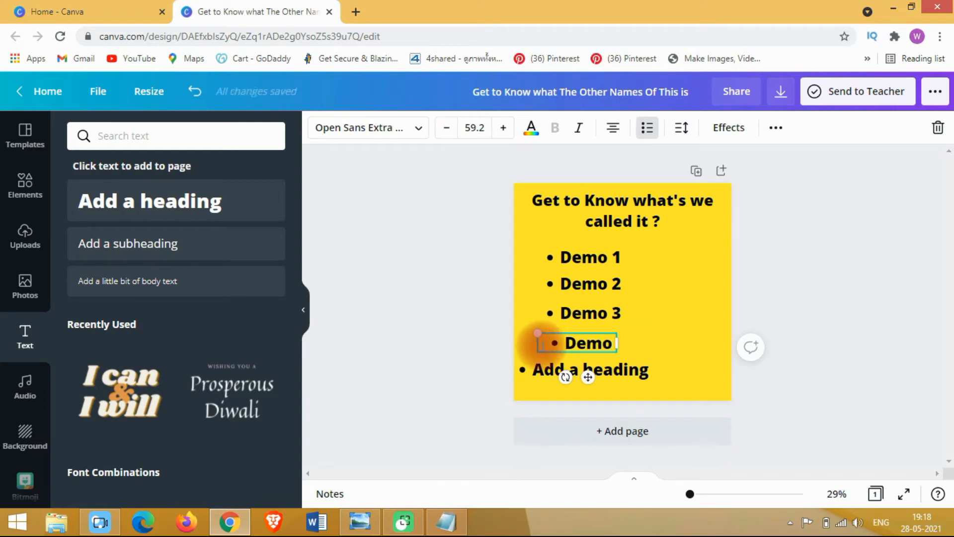
text(4)
double_click(541, 366)
text(Demo 5)
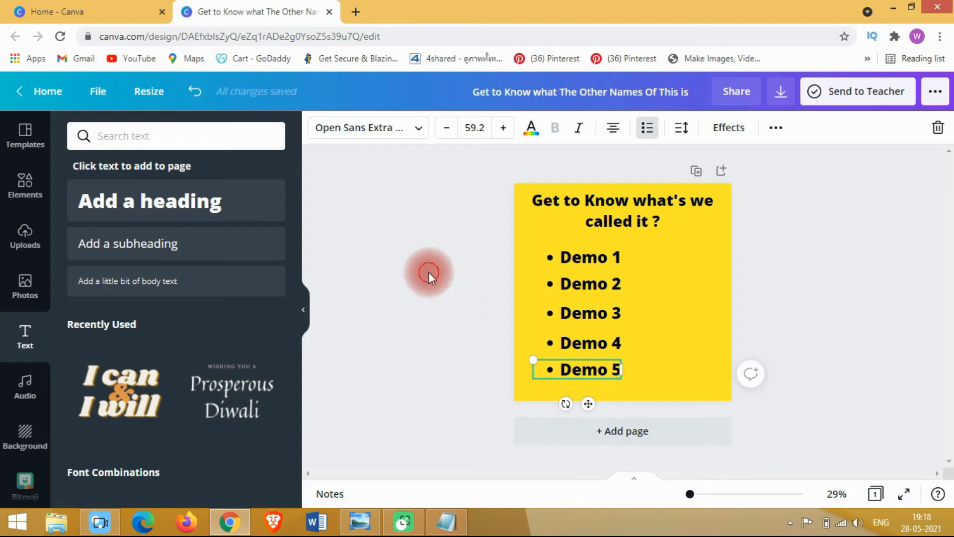
Move all five Demo items together to the left so their bullets sit just inside the page's left edge
click(497, 221)
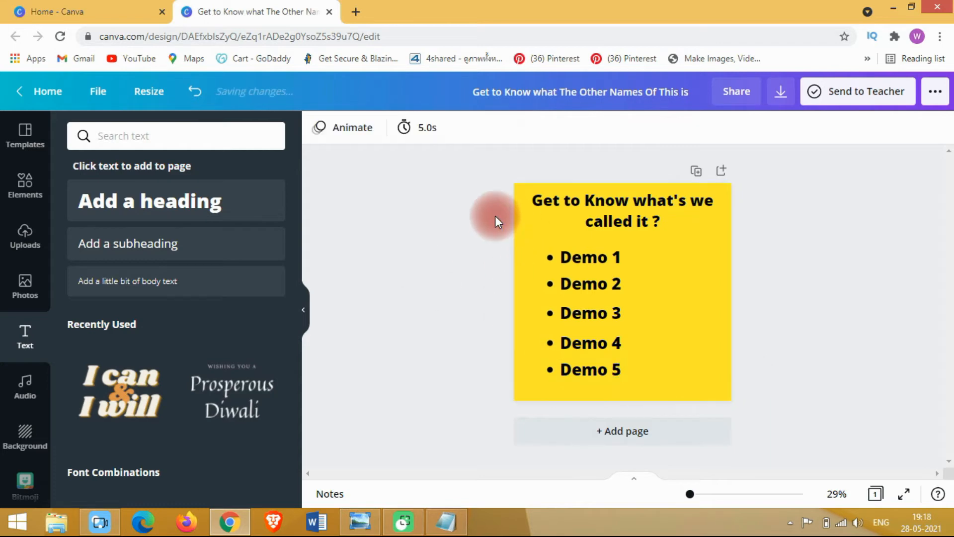
drag(570, 240, 681, 379)
drag(598, 313, 571, 312)
click(448, 297)
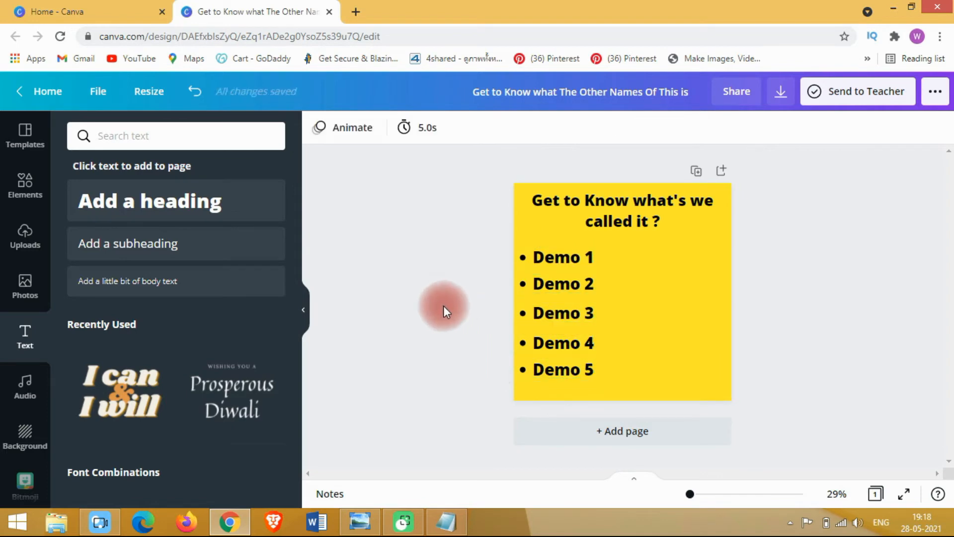
Check the logo on the reference poster and upload the "How To" image from the device to Canva
click(355, 528)
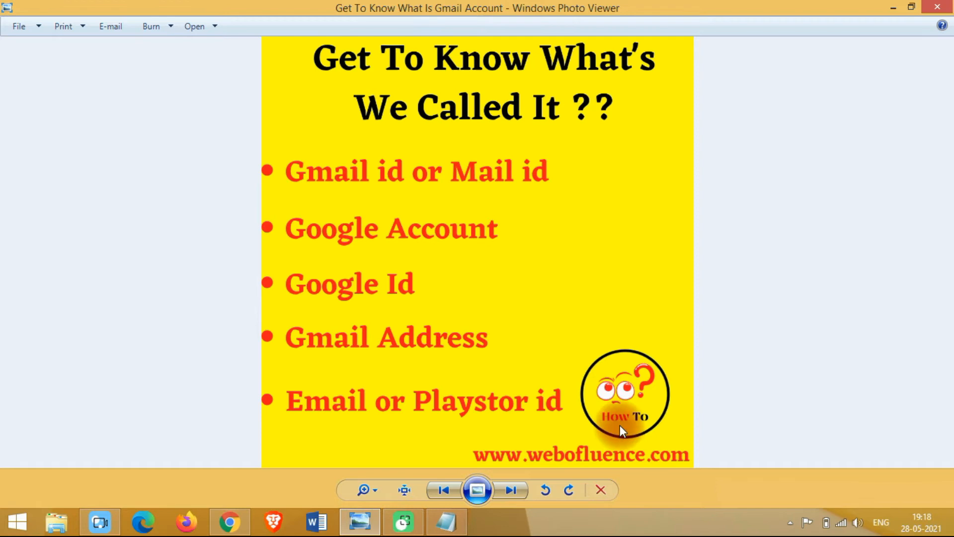
click(233, 524)
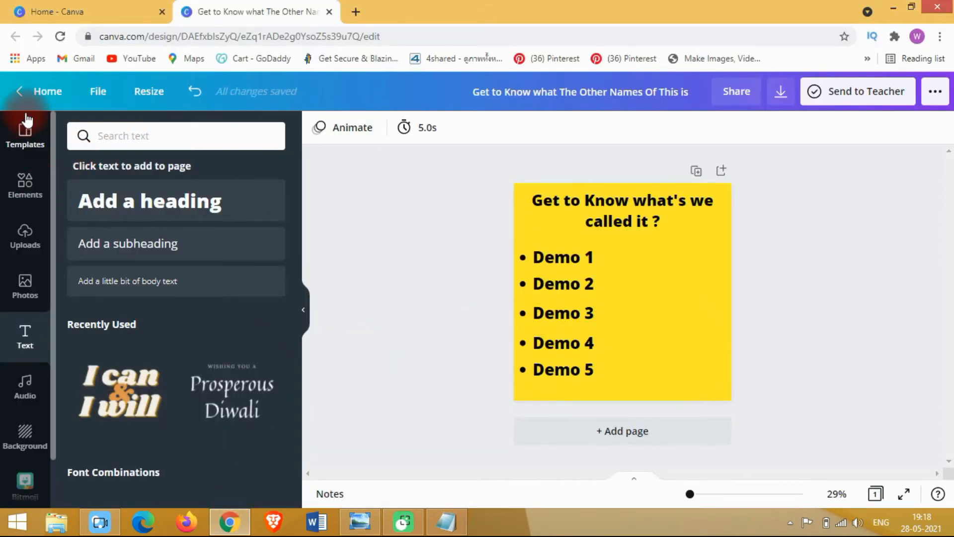
click(21, 248)
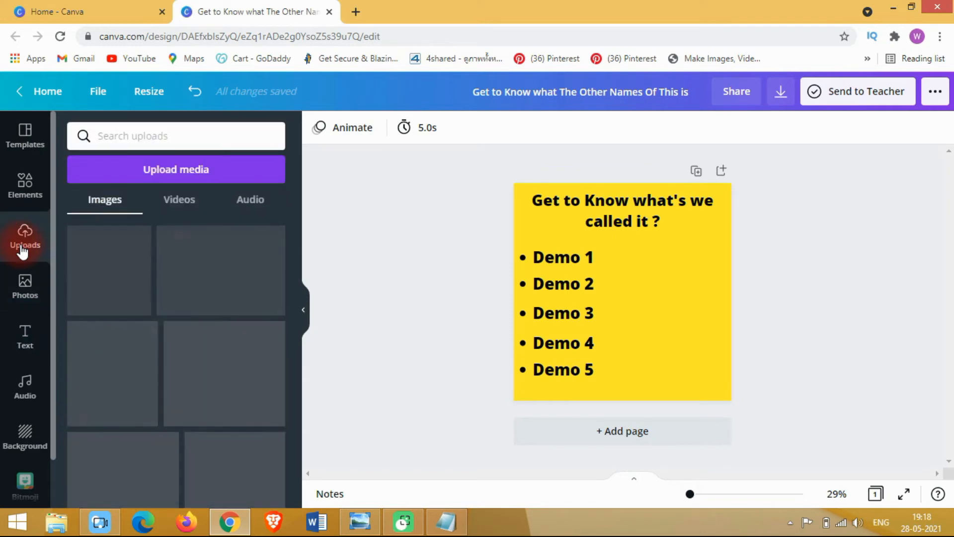
click(116, 219)
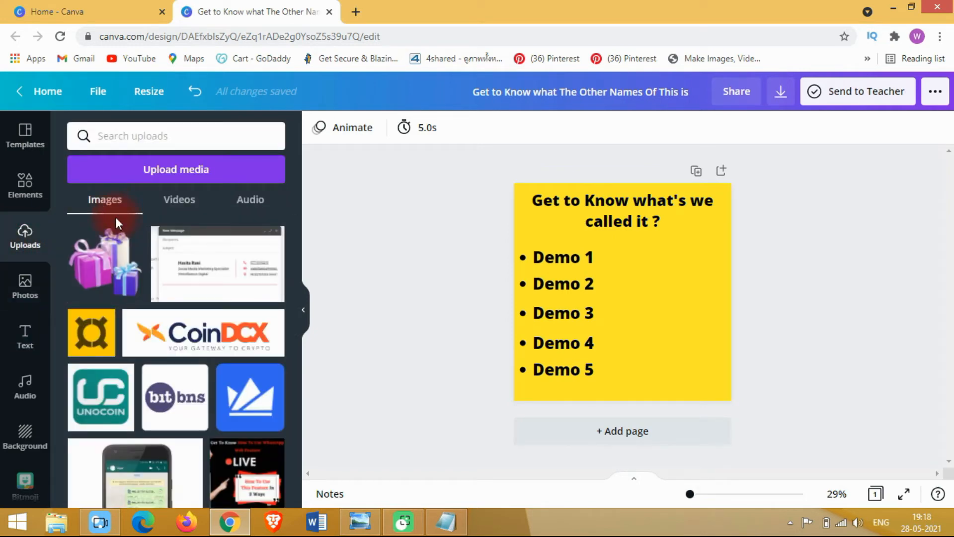
click(144, 164)
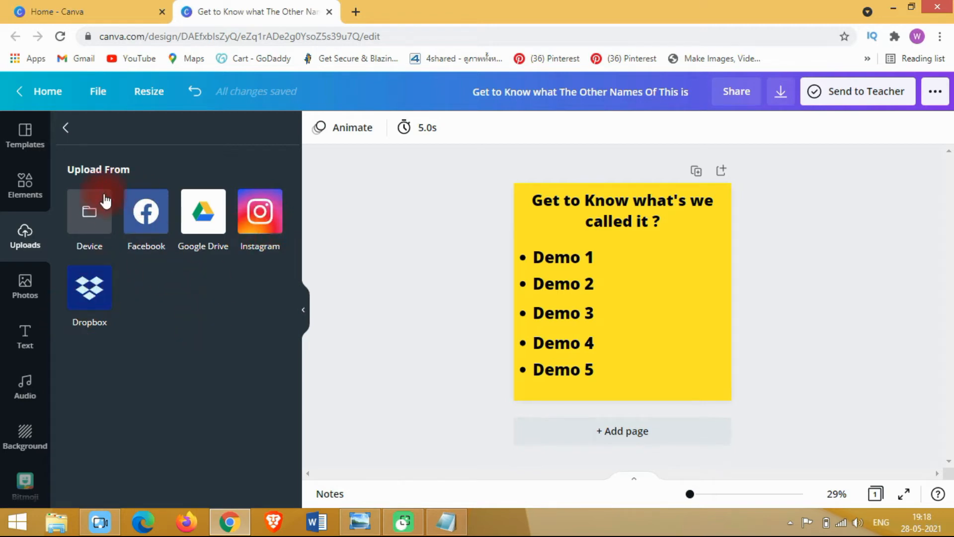
click(102, 224)
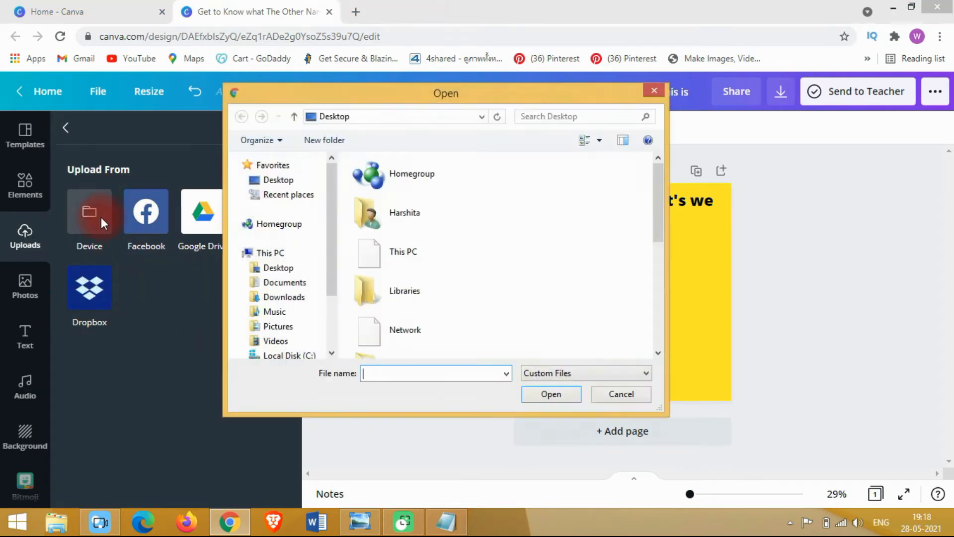
double_click(552, 282)
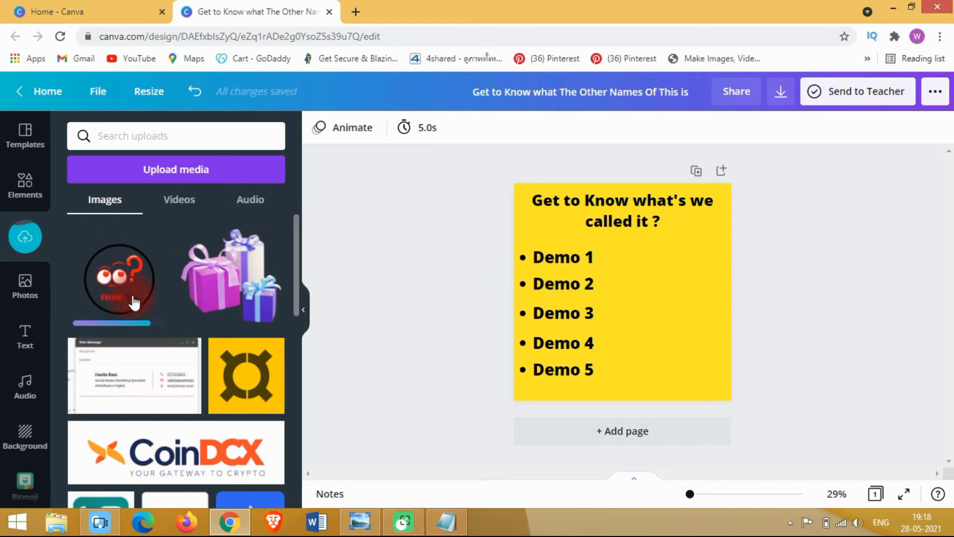
Upload the "How To" image from the Desktop folder a second time
click(177, 171)
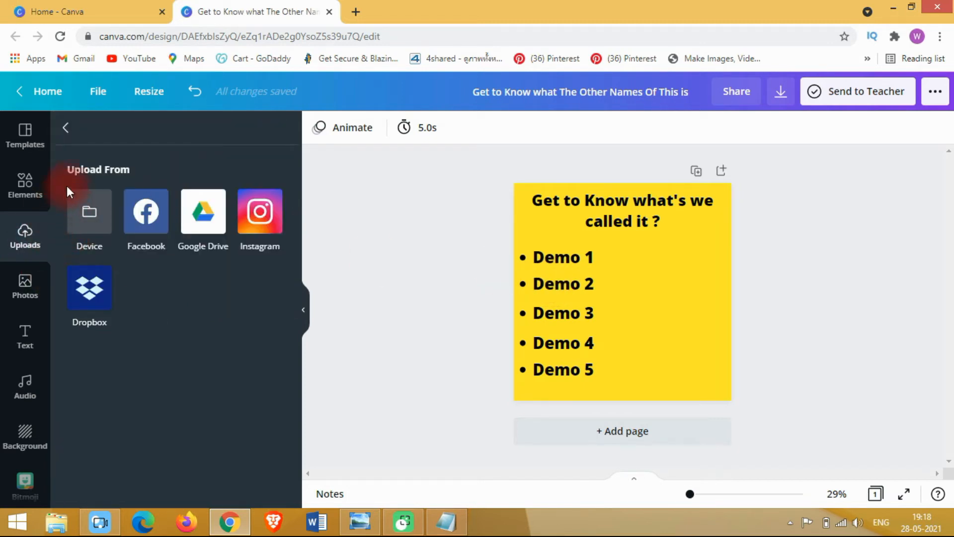
click(65, 128)
click(149, 167)
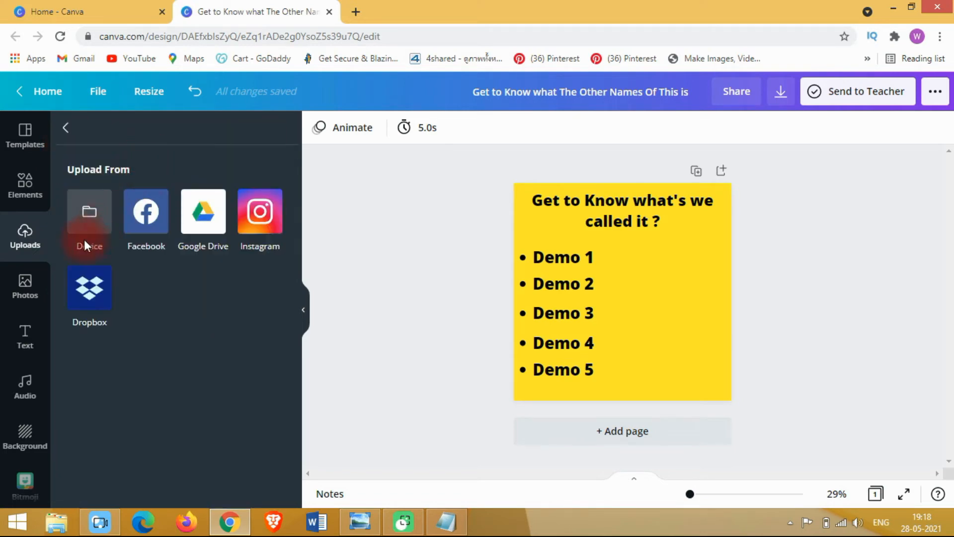
click(93, 212)
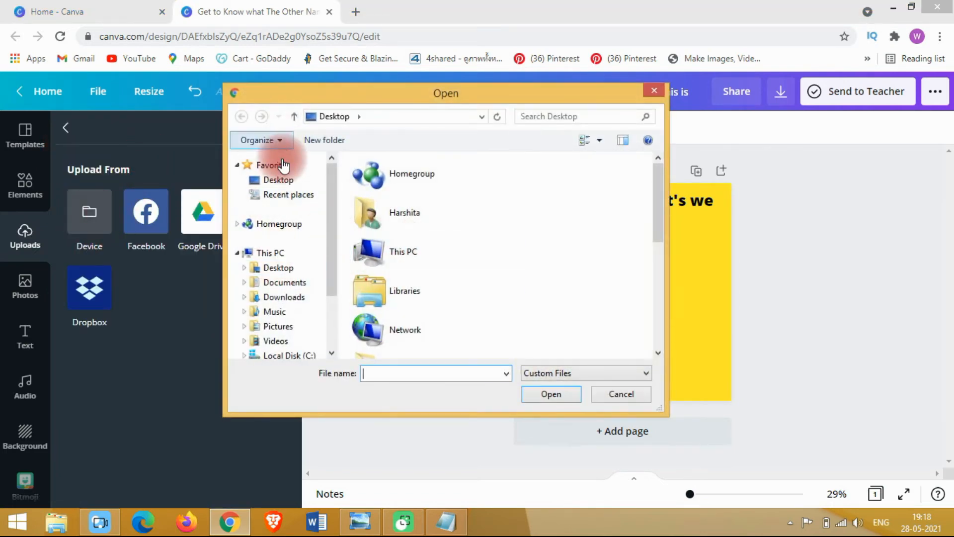
click(280, 268)
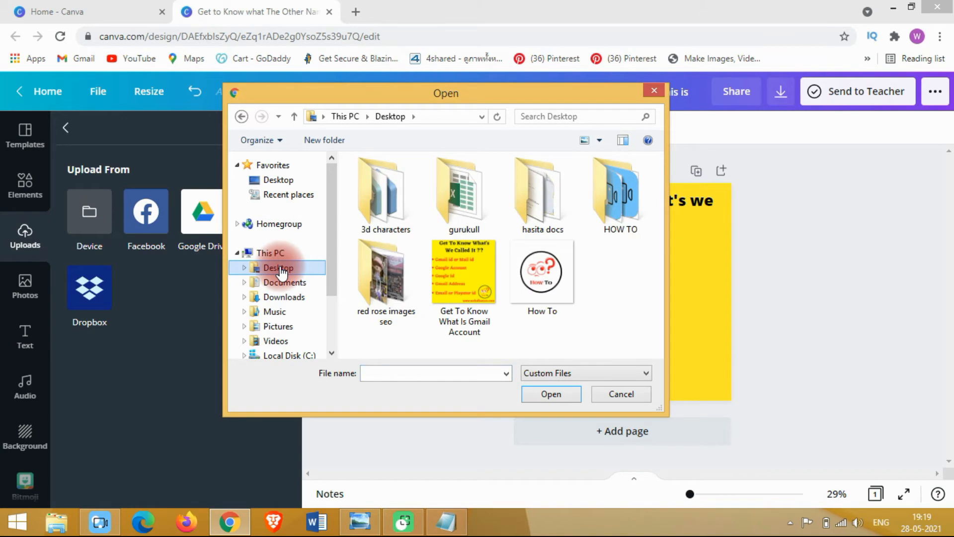
click(562, 276)
click(551, 394)
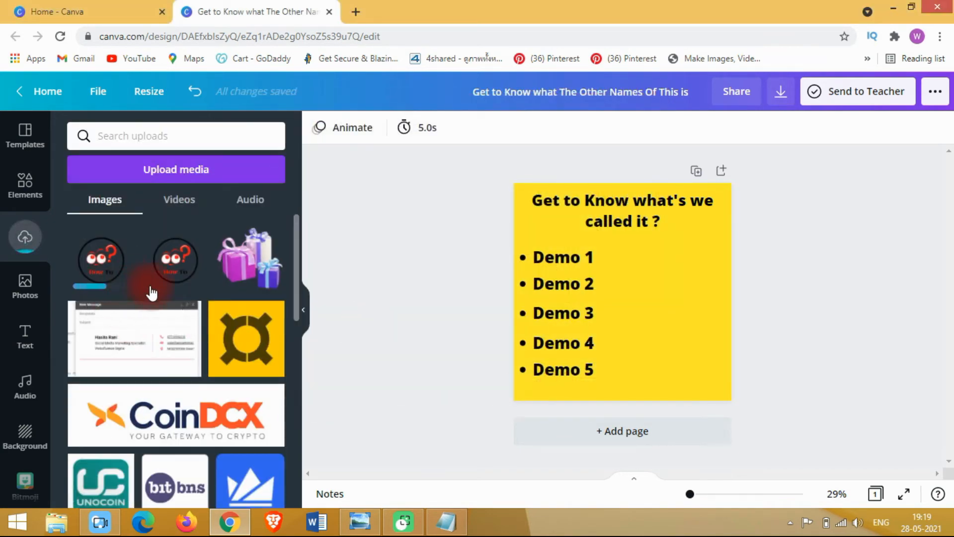
Add the uploaded "How To" logo to the page, shrink it, and place it in the page's lower-right corner
click(173, 279)
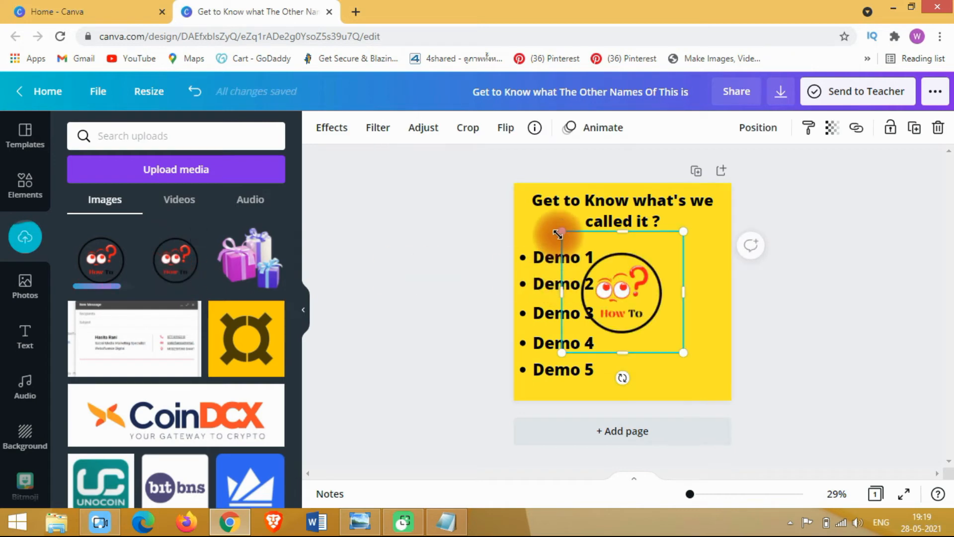
drag(558, 231, 588, 258)
click(552, 275)
click(652, 297)
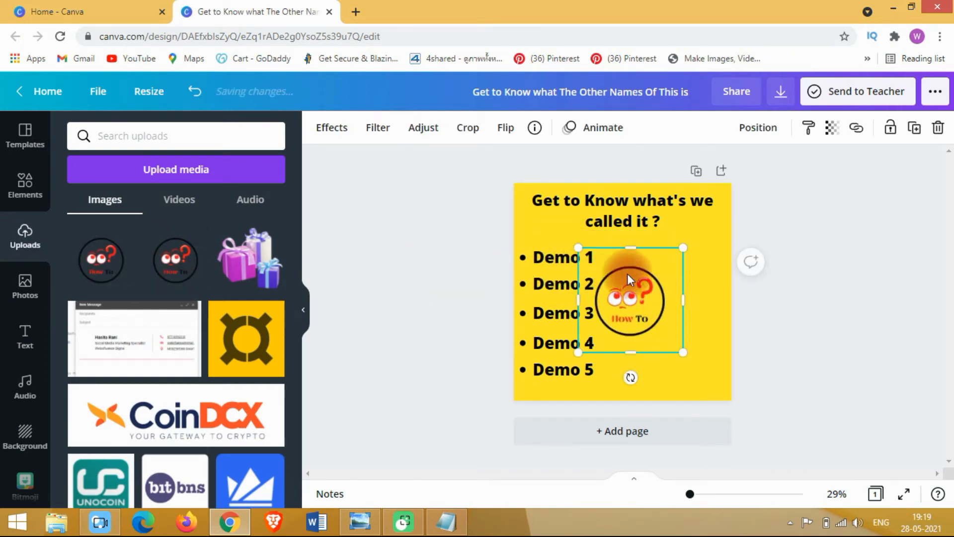
drag(579, 248, 605, 274)
drag(639, 305, 690, 354)
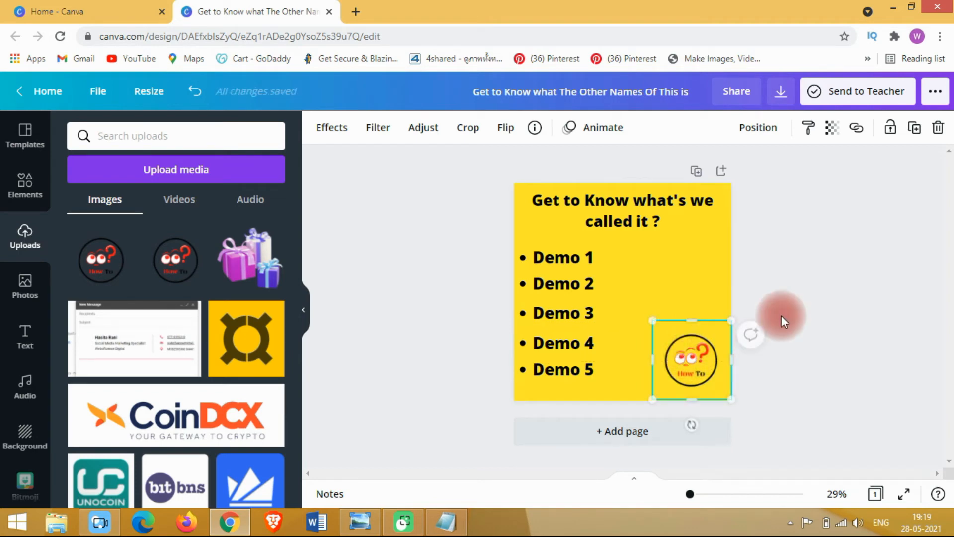
click(850, 296)
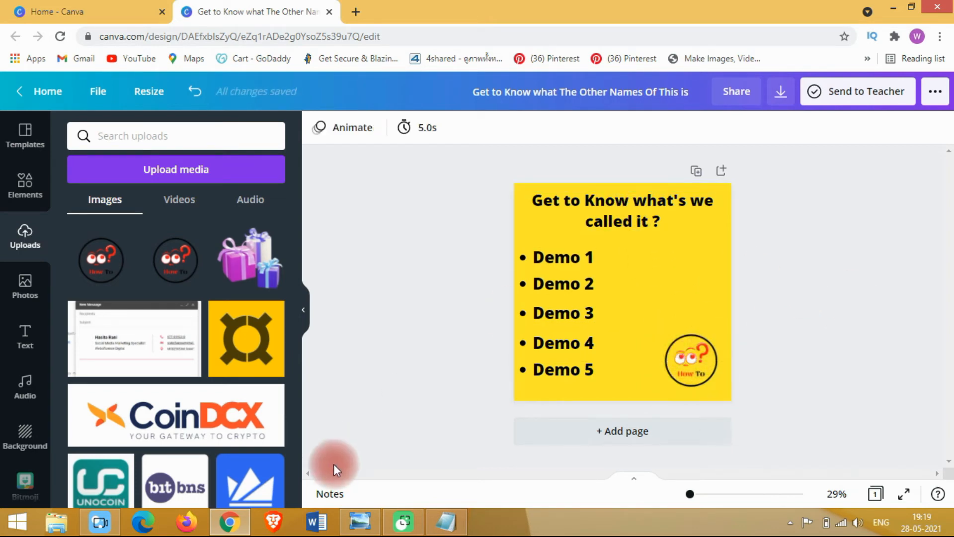
Check the website line on the reference poster and add a subheading text box to the Canva page
click(228, 525)
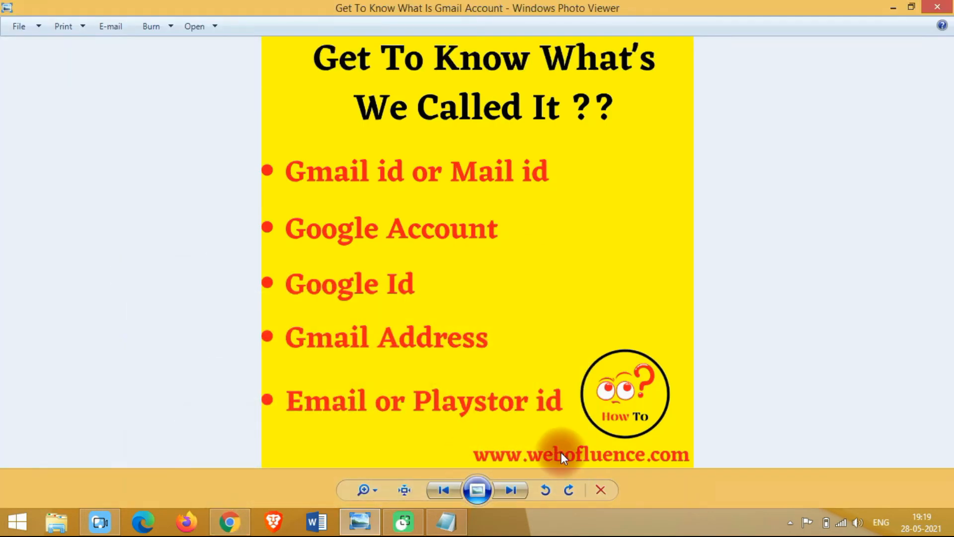
click(238, 527)
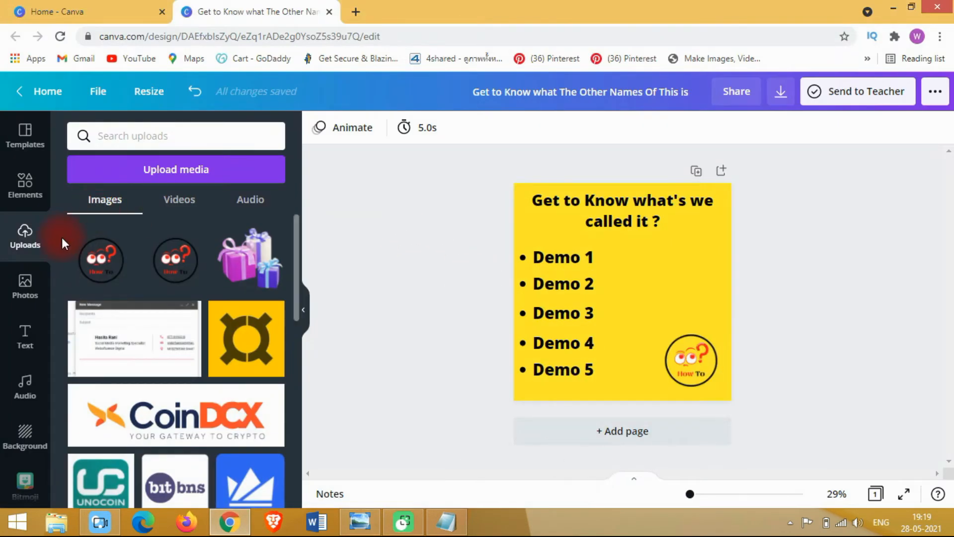
click(25, 338)
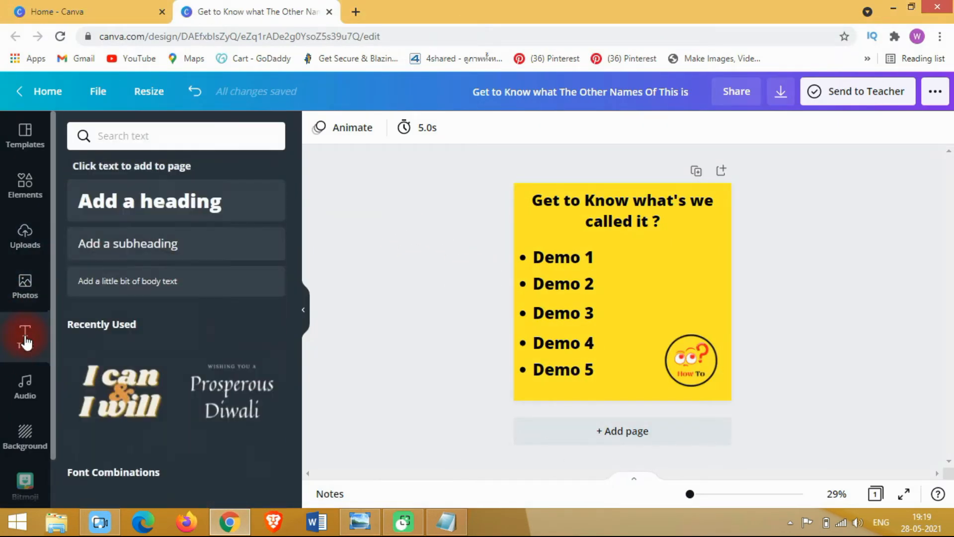
click(171, 251)
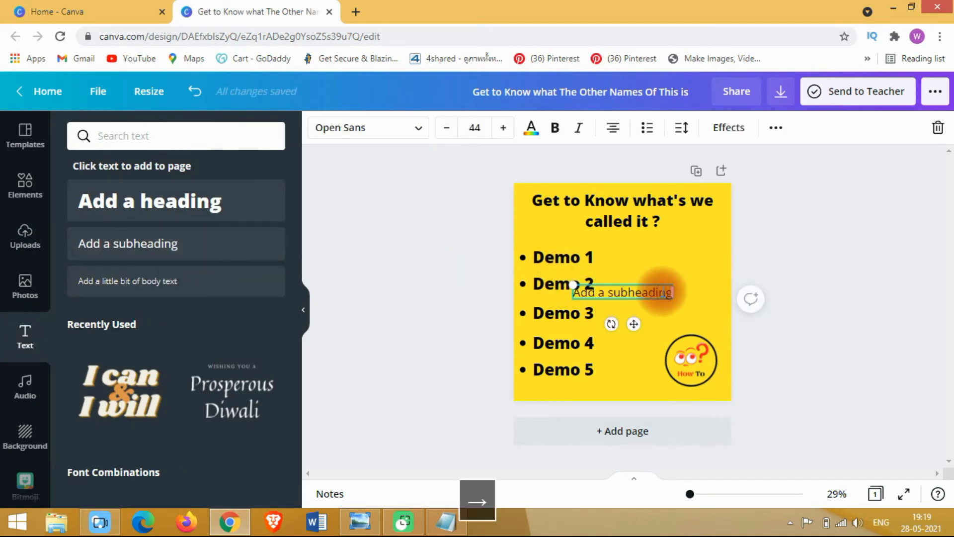
drag(673, 291, 661, 292)
key(BackSpace)
key(BackSpace)
key(BackSpace)
key(BackSpace)
key(BackSpace)
key(BackSpace)
key(BackSpace)
key(BackSpace)
key(BackSpace)
key(BackSpace)
key(BackSpace)
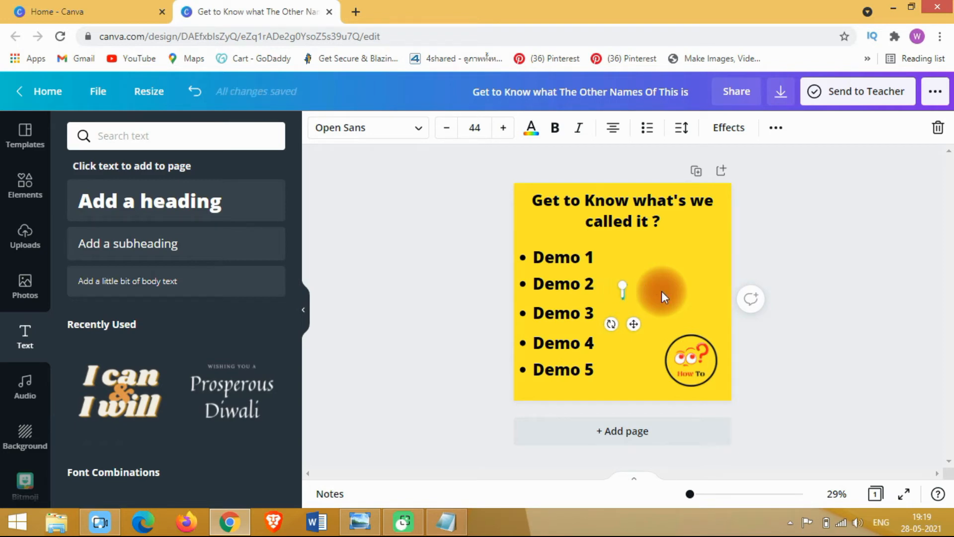
text(www.web)
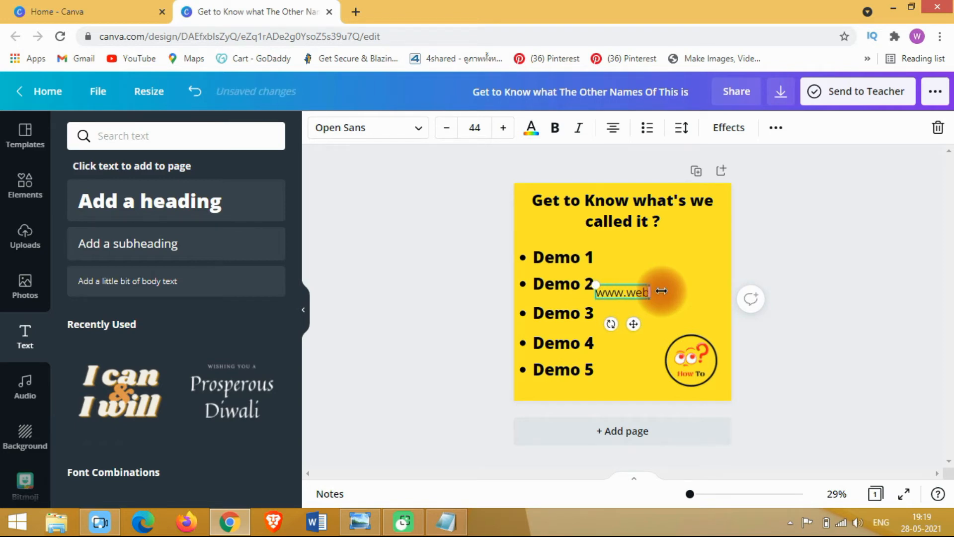
text(dfluence)
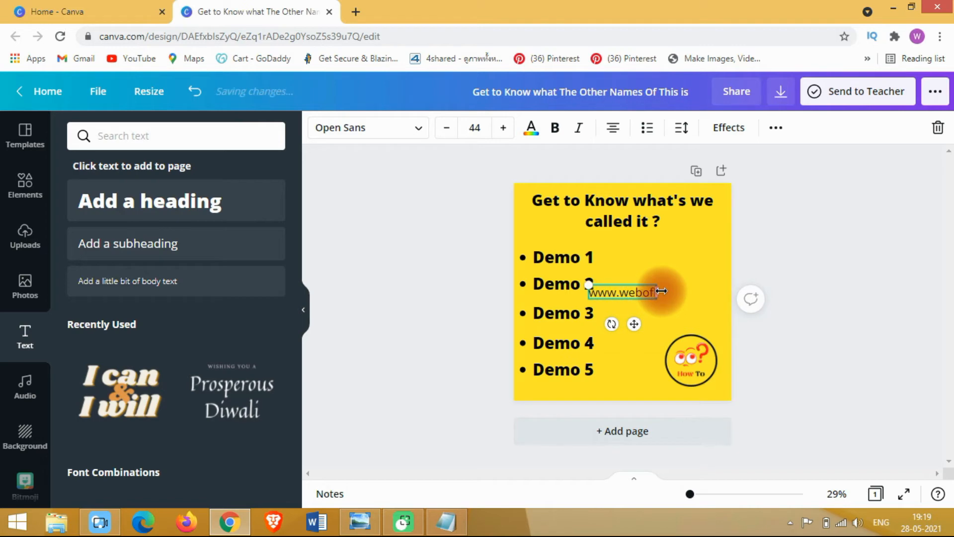
text(.com)
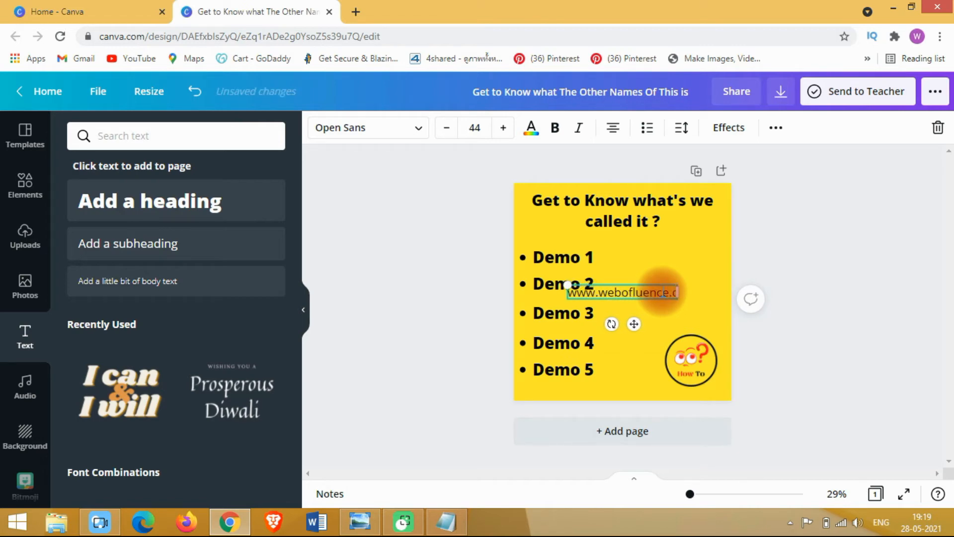
click(652, 278)
Make the website line bold and place it in the page's lower-right corner, below the How To logo
mouse_move(629, 288)
mouse_down()
mouse_move(642, 291)
mouse_move(637, 300)
mouse_up()
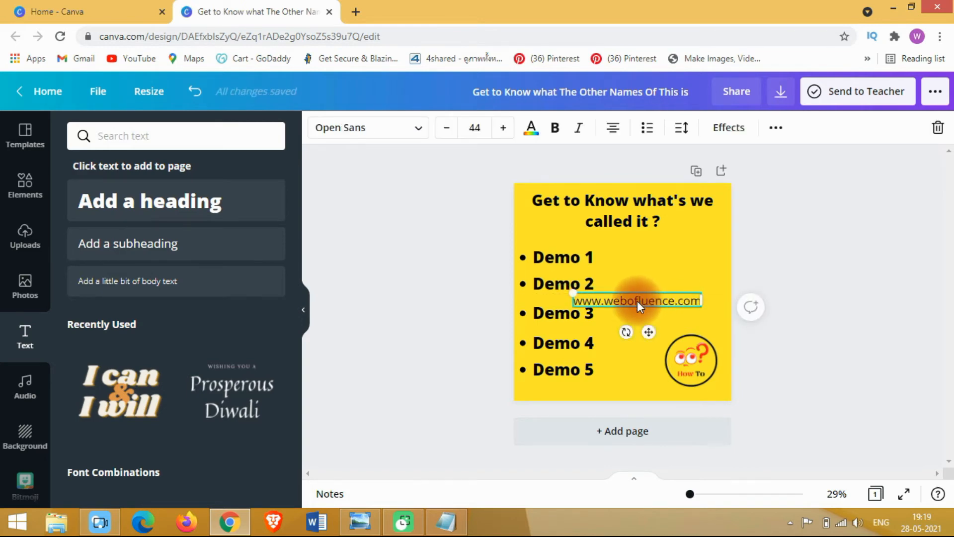
click(555, 129)
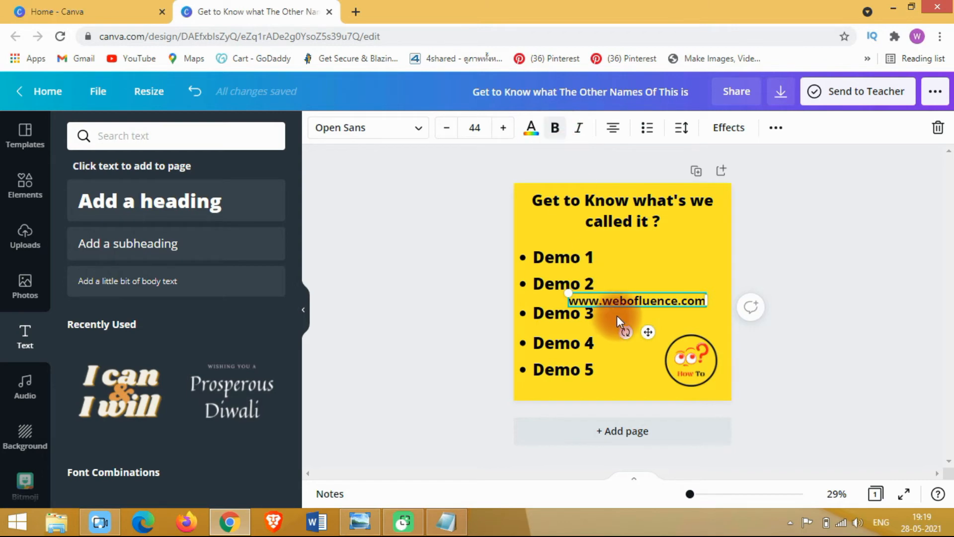
drag(621, 300, 644, 388)
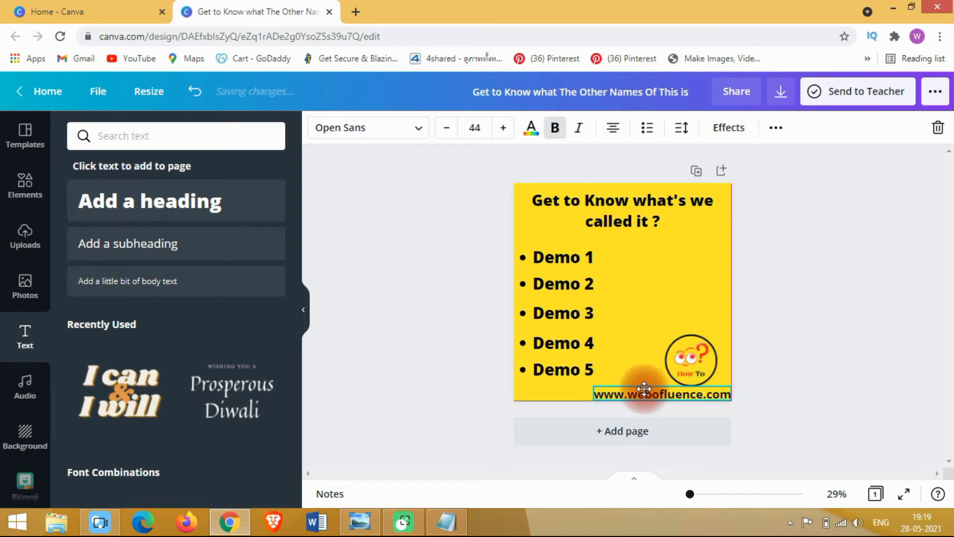
Nudge the How To logo slightly up and the website line slightly to the left
click(684, 350)
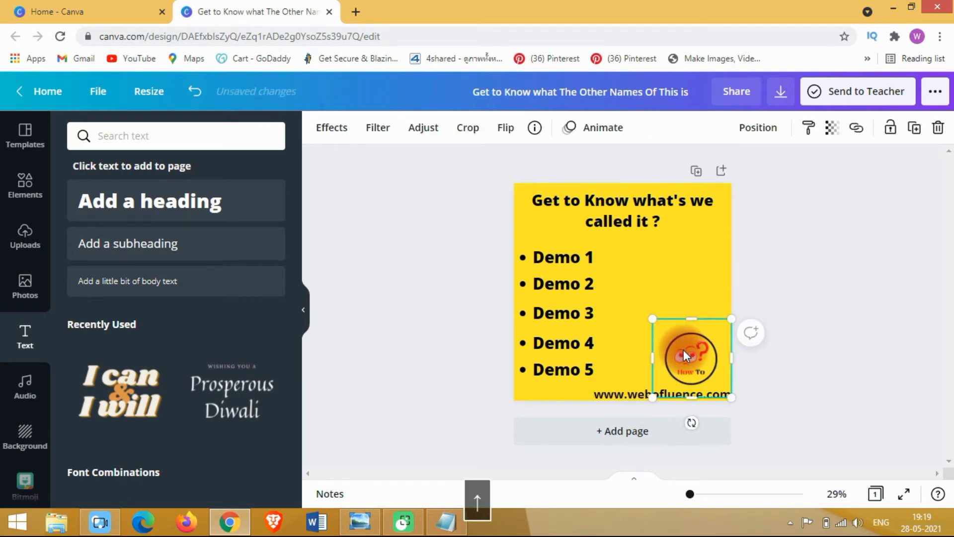
click(855, 294)
click(647, 385)
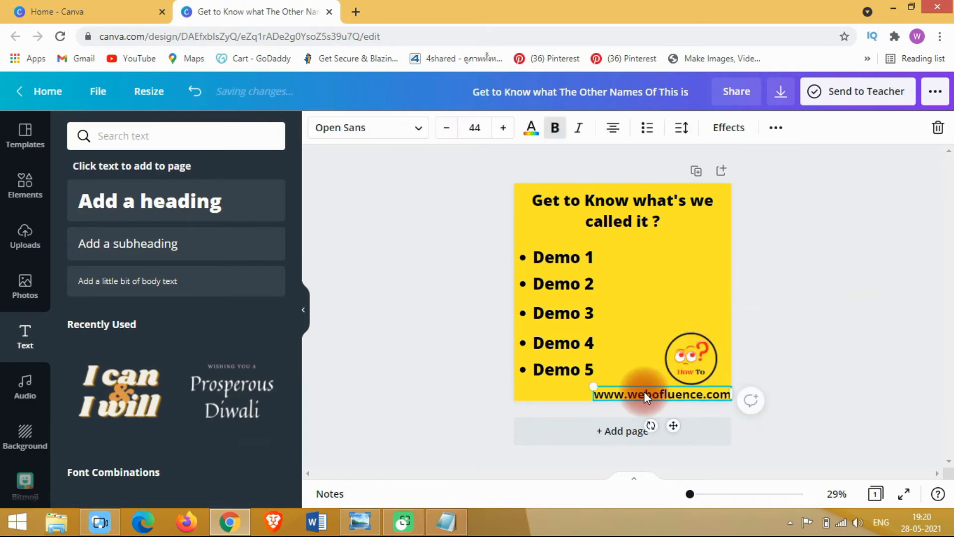
key(Left)
key(Left)
click(837, 281)
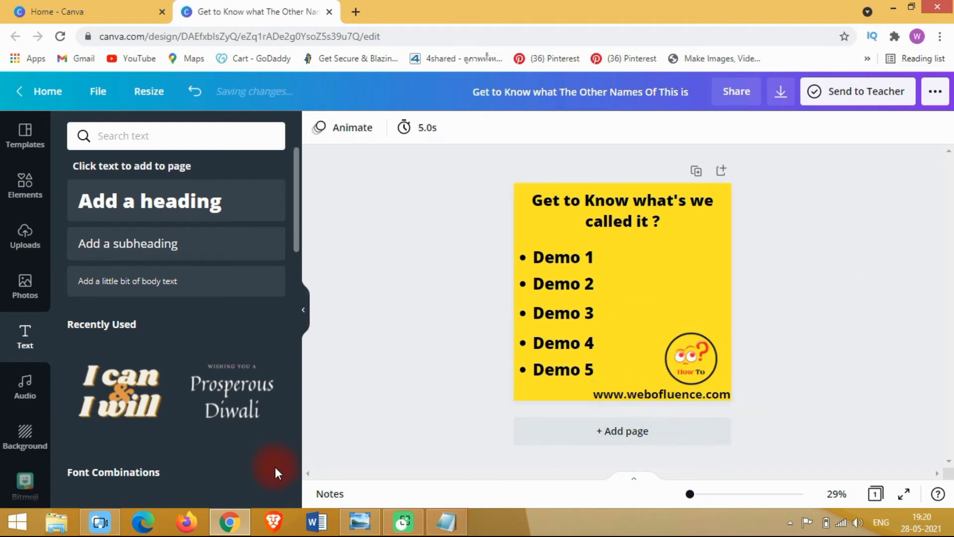
Check the list colour on the reference poster and change the Demo 1 item's text colour to red
click(360, 522)
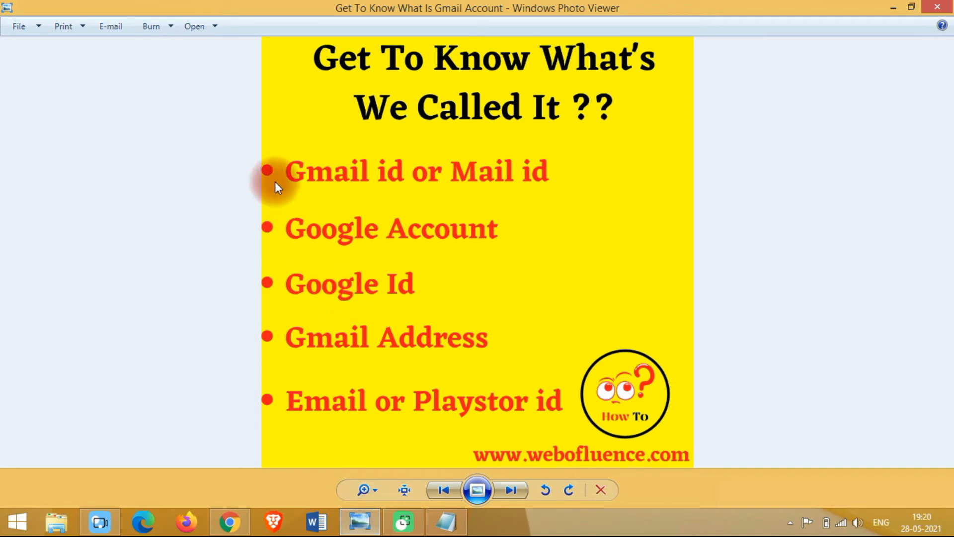
click(229, 521)
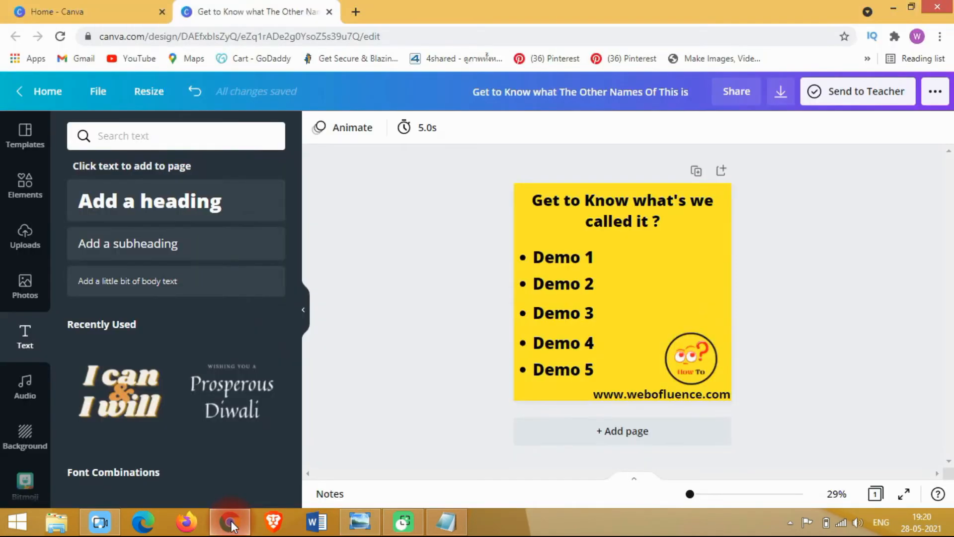
click(548, 261)
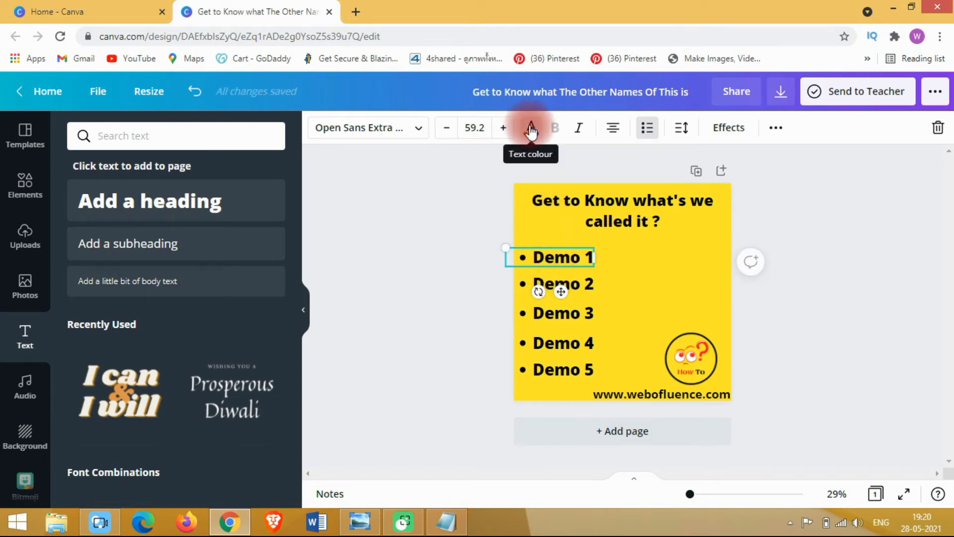
click(521, 194)
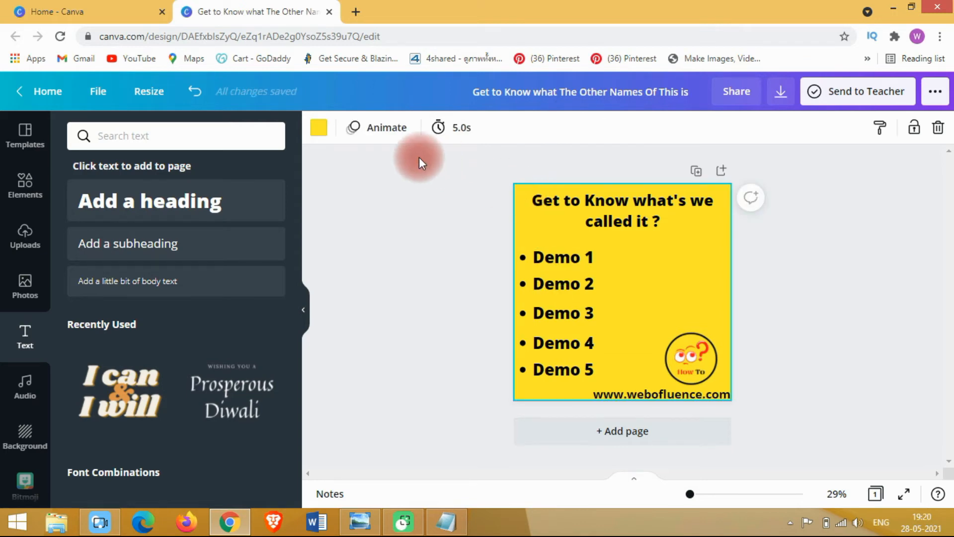
click(517, 234)
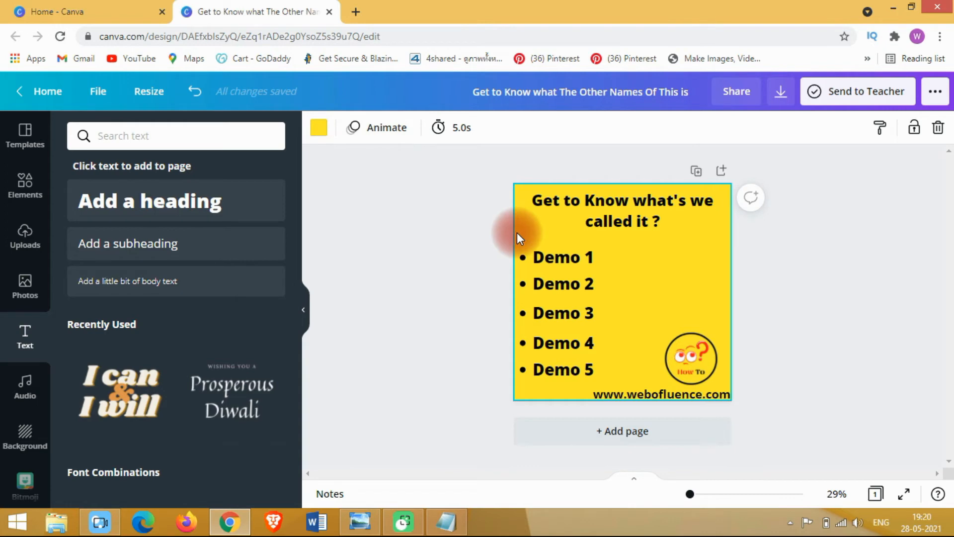
click(551, 259)
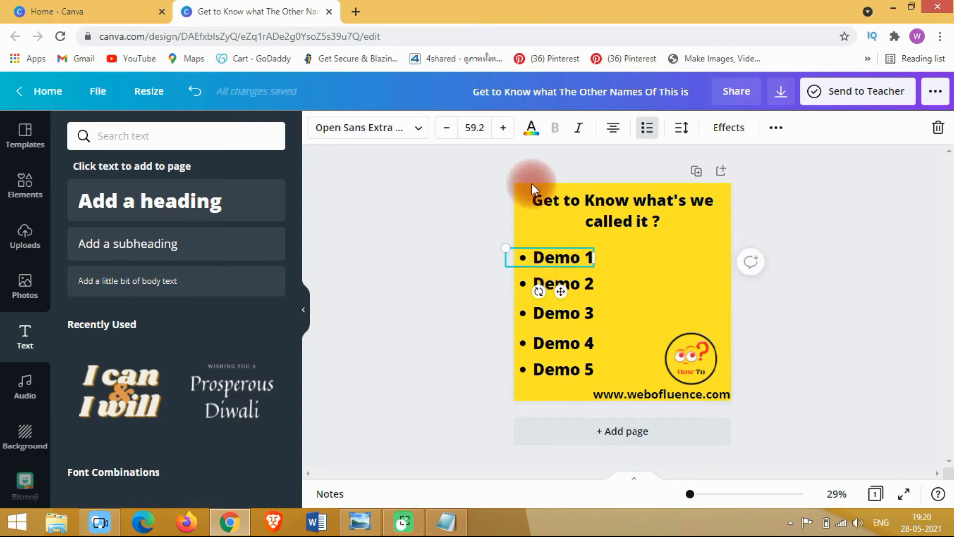
click(530, 130)
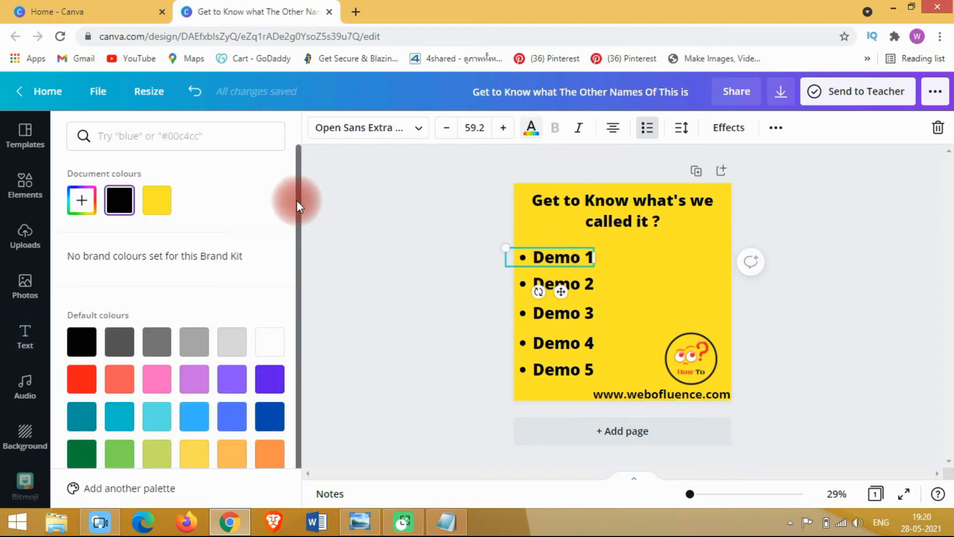
scroll(297, 201, down, 1)
click(82, 357)
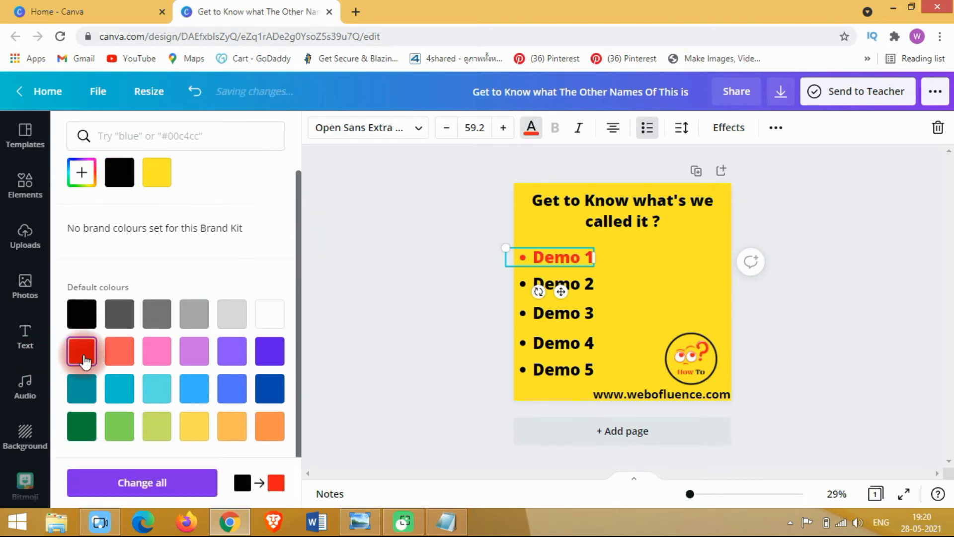
click(428, 296)
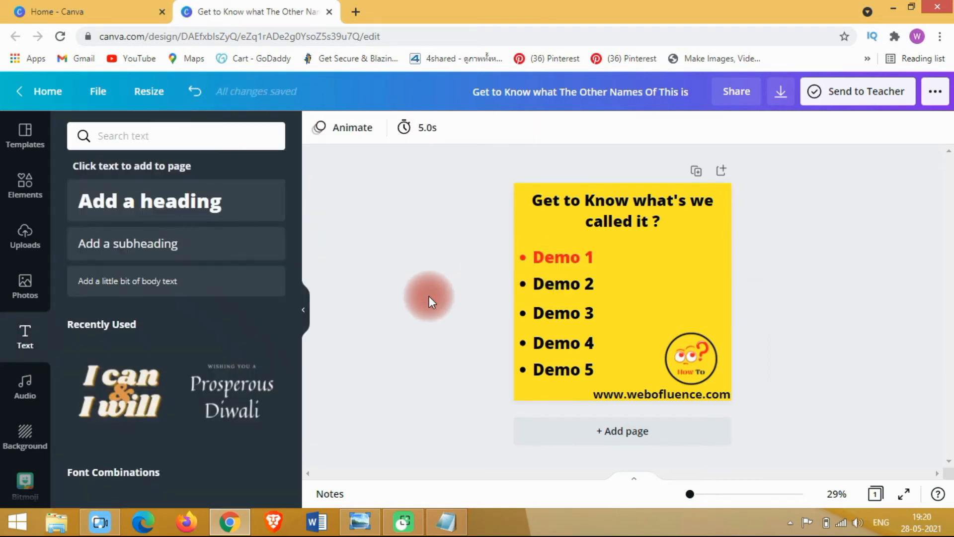
Change the Demo 2 item's text colour to the same red from the document colours
click(539, 285)
click(531, 127)
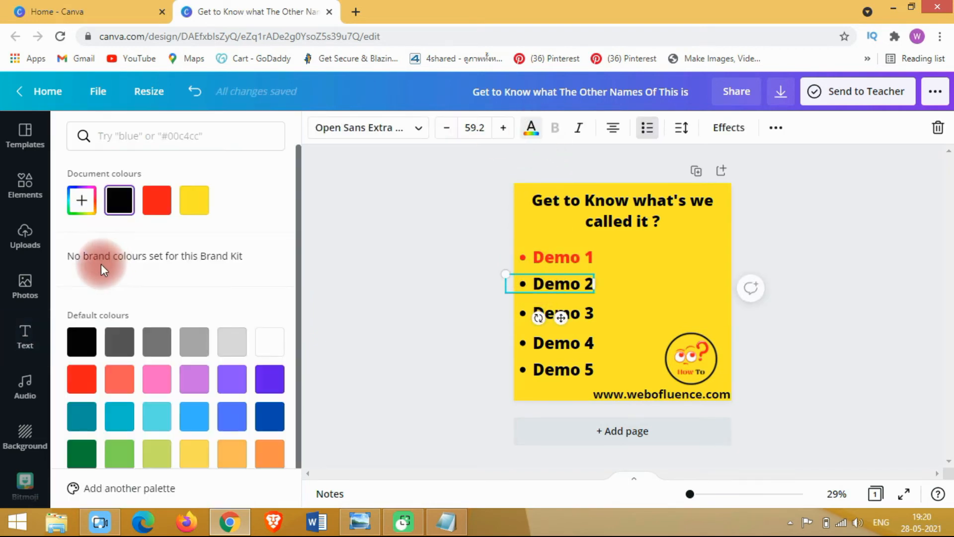
click(156, 200)
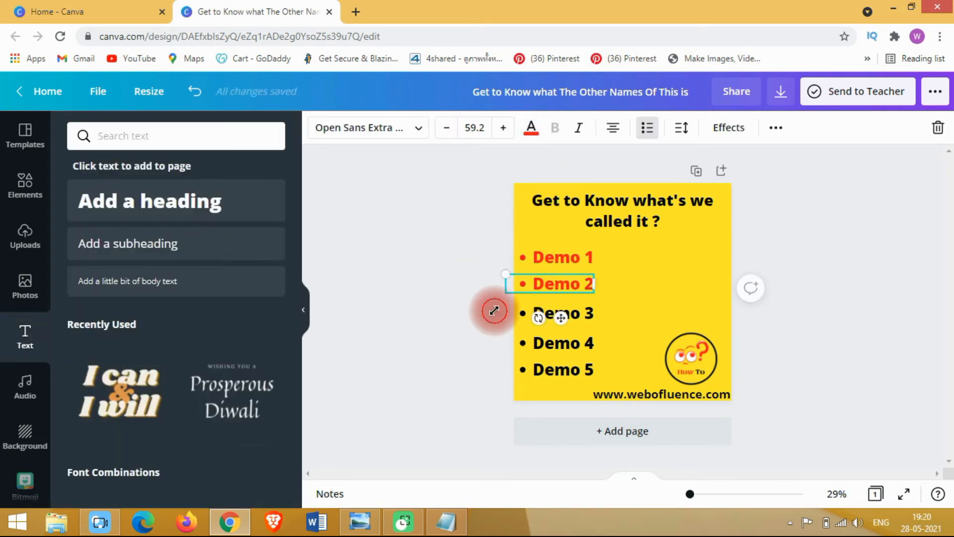
click(463, 295)
Select the Demo 3, Demo 4 and Demo 5 items together, without the website line, and colour their text red
drag(442, 303, 616, 395)
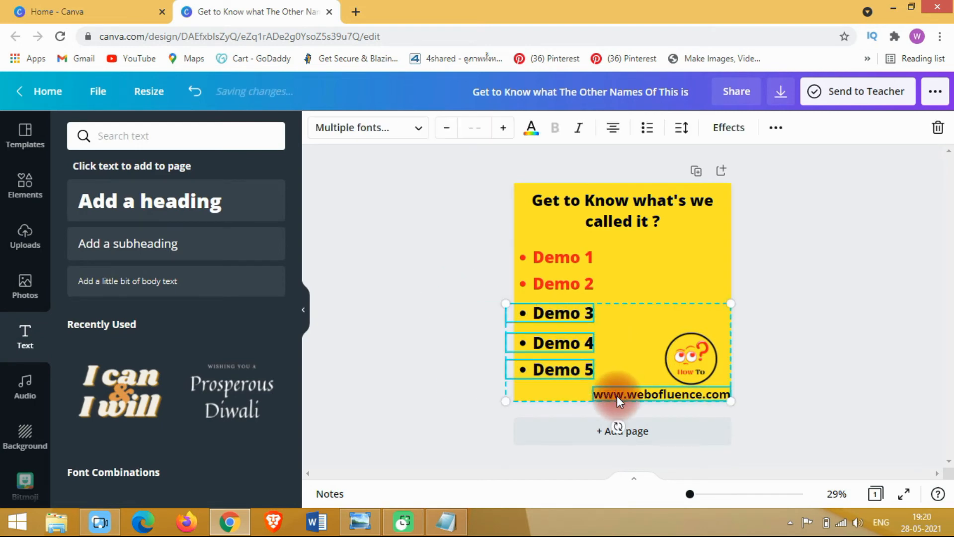
click(511, 324)
drag(461, 305, 607, 378)
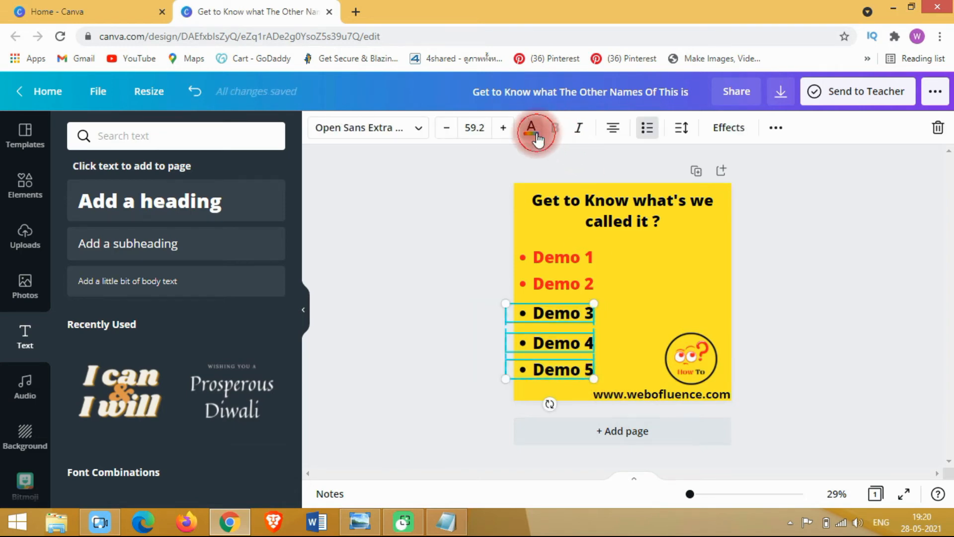
click(531, 130)
click(157, 199)
click(356, 320)
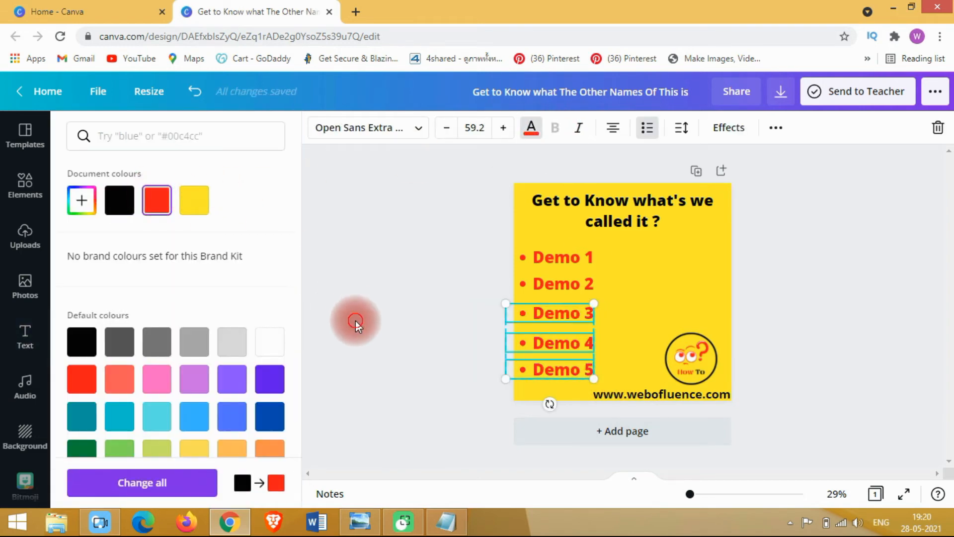
click(356, 320)
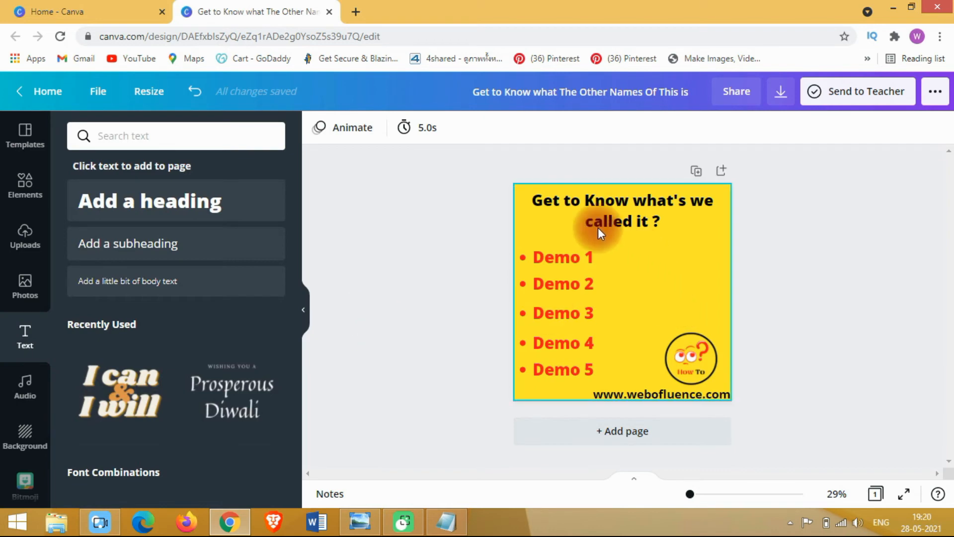
Change the website line's text colour to the document's red
click(632, 394)
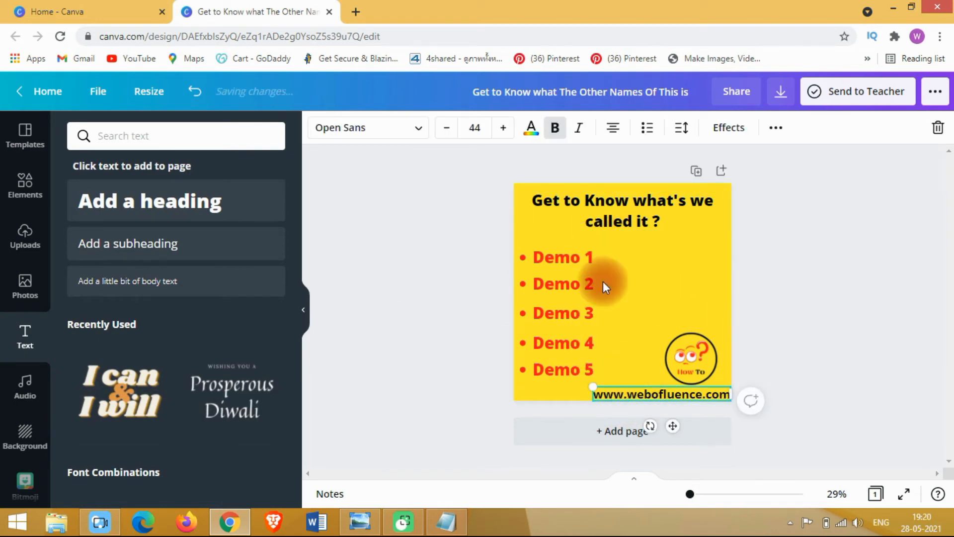
click(532, 128)
click(164, 197)
click(397, 251)
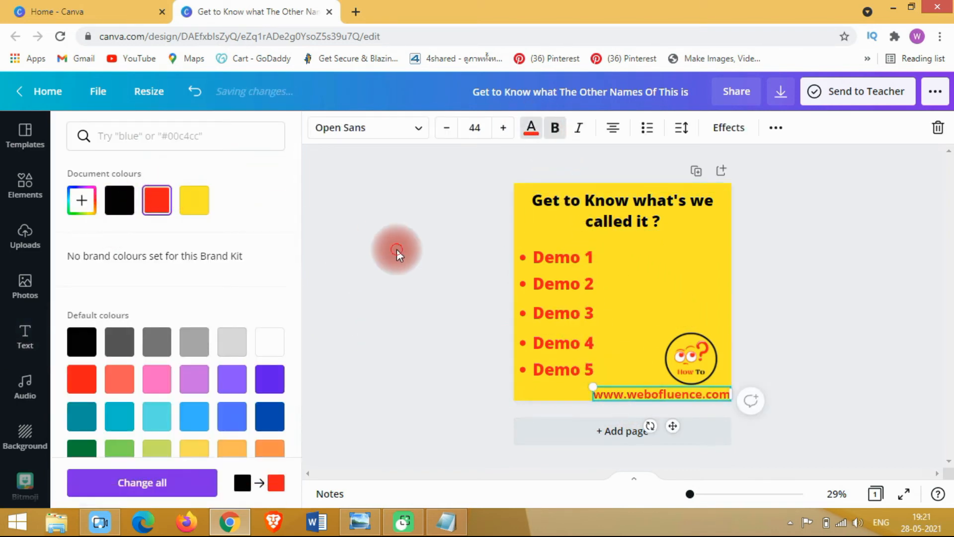
click(478, 257)
Move the How To logo slightly higher above the red website line
click(684, 365)
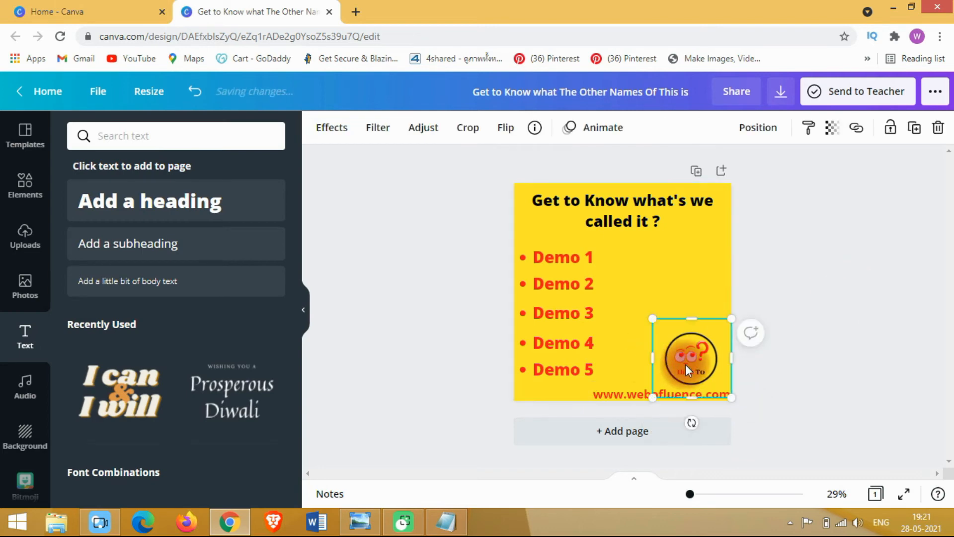
click(764, 307)
click(357, 469)
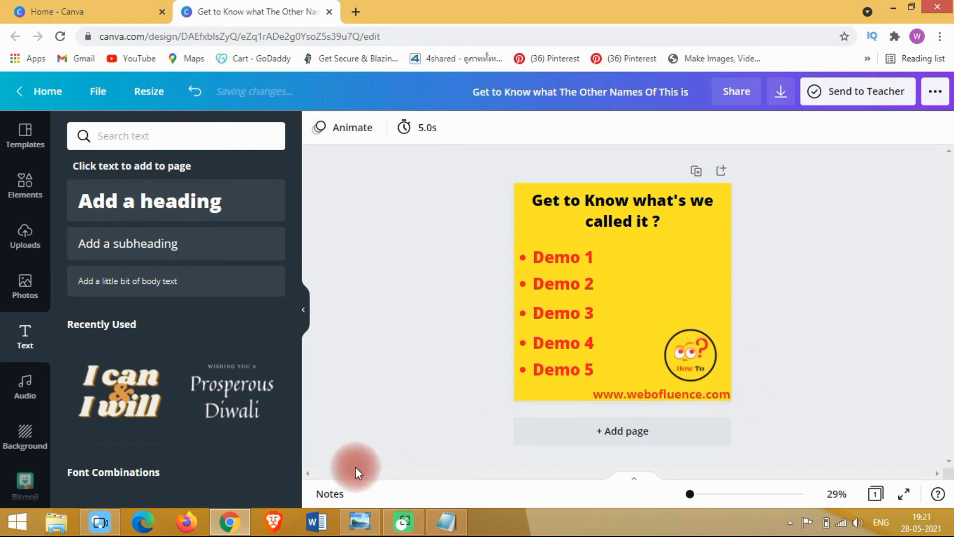
Compare the design with the reference poster in Windows Photo Viewer and increase the black title's font size to 69
click(359, 526)
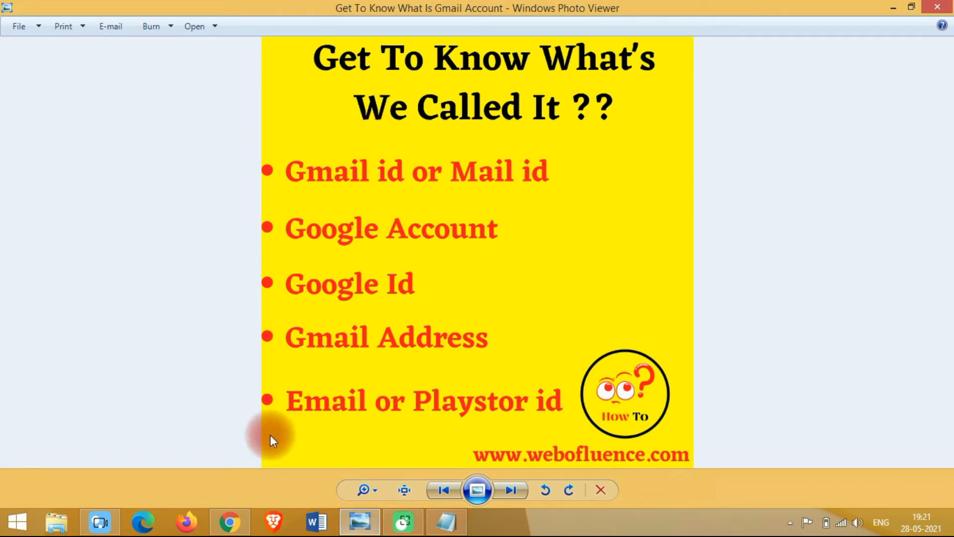
click(230, 522)
click(589, 202)
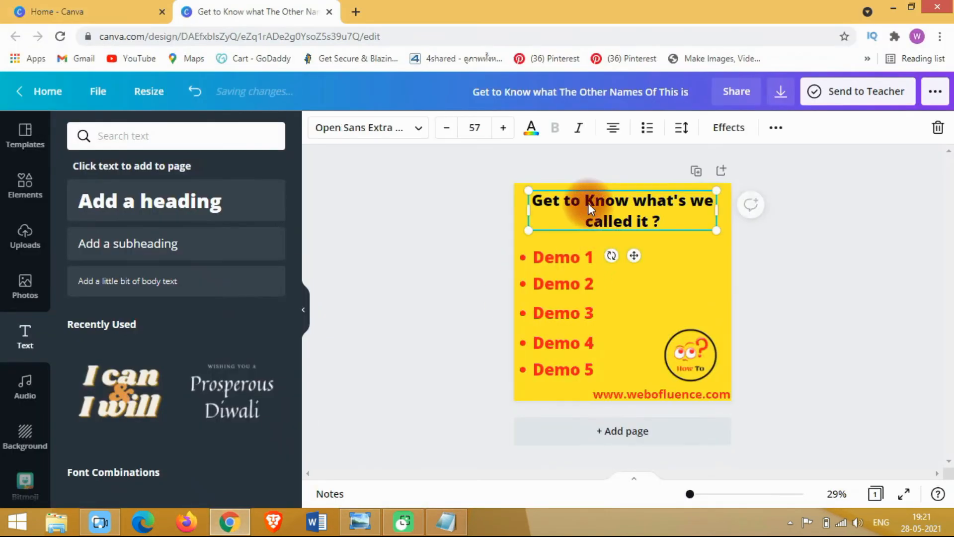
click(504, 129)
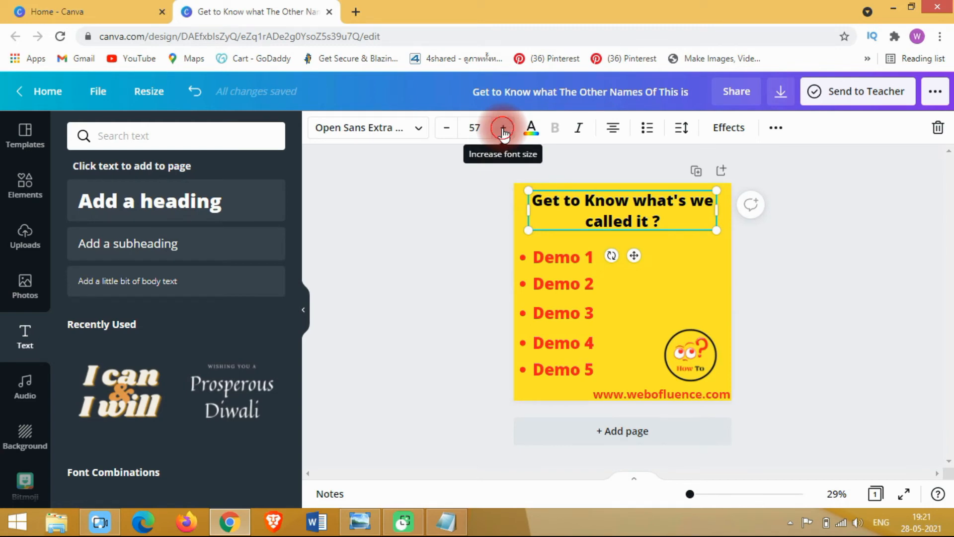
click(503, 129)
click(504, 130)
click(503, 129)
click(503, 129)
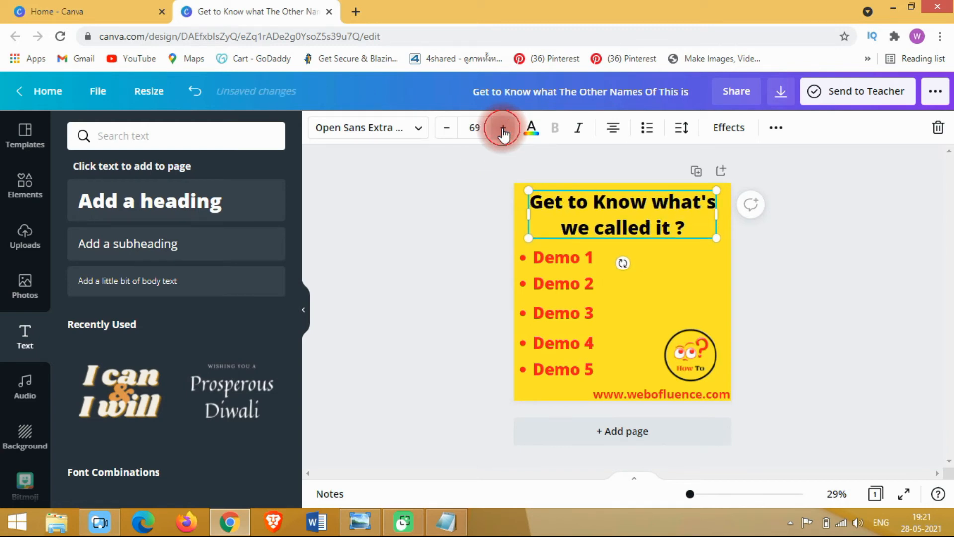
Move the enlarged title slightly higher, closer to the poster's upper edge
click(837, 297)
click(625, 221)
drag(624, 222, 623, 215)
click(786, 264)
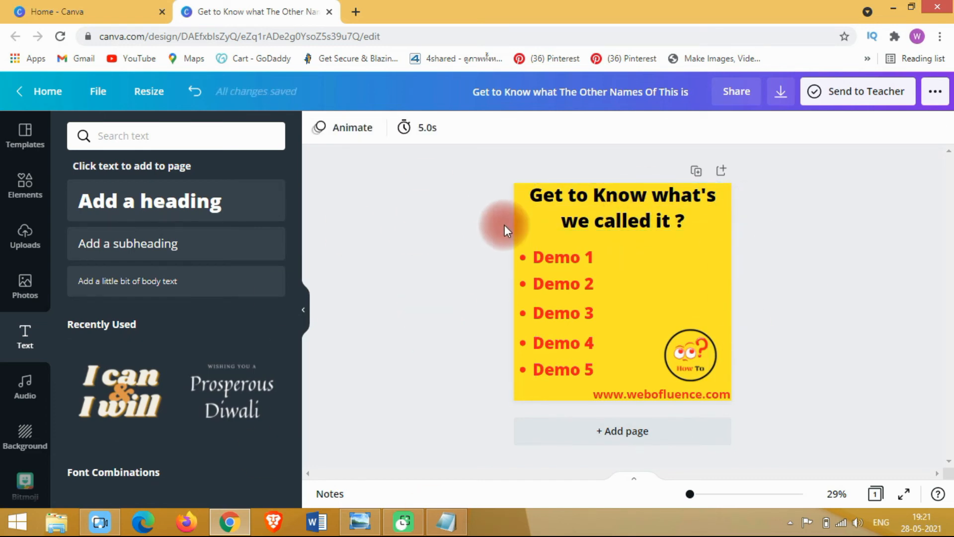
Switch to the Notepad notes and add "4. we have given the background color by clicking on canvas" below the width * Height line
click(446, 521)
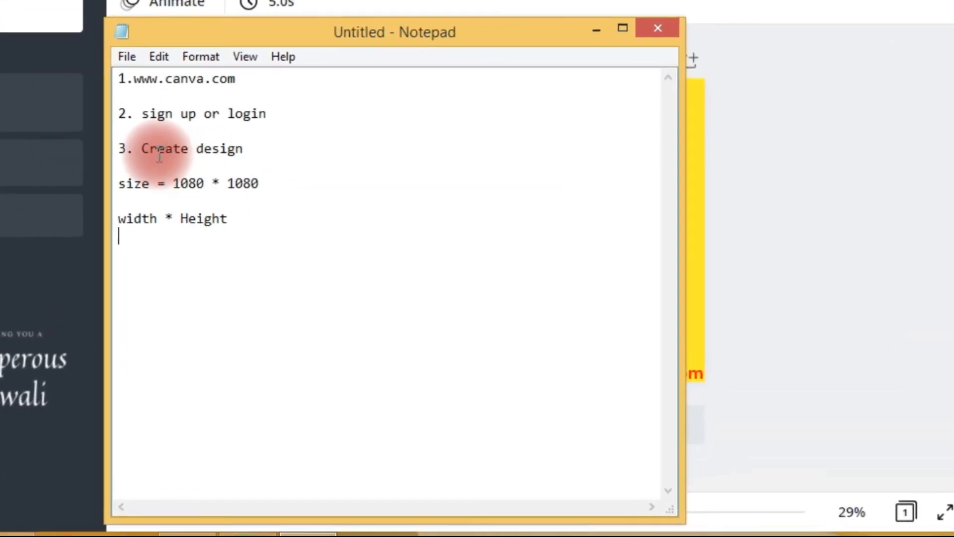
drag(142, 148, 243, 146)
click(250, 222)
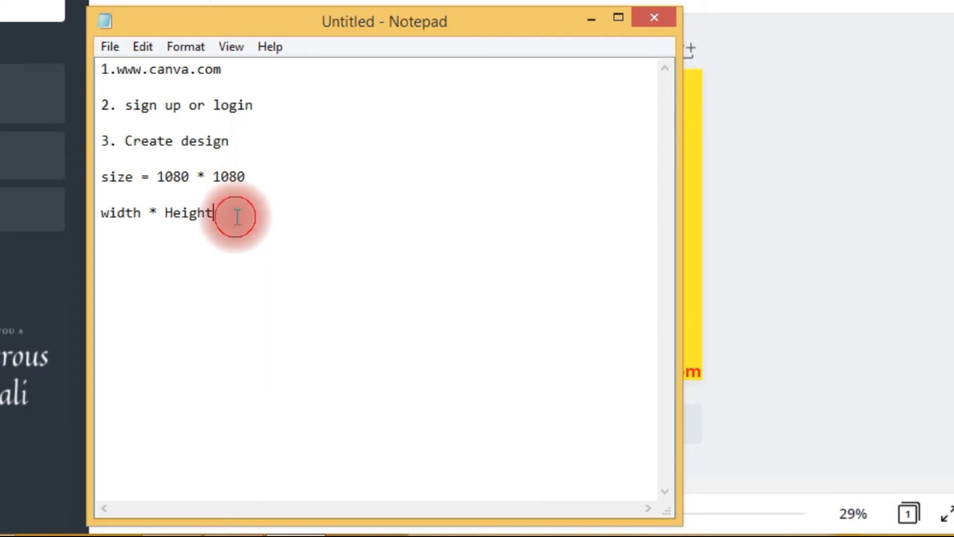
drag(157, 177, 261, 176)
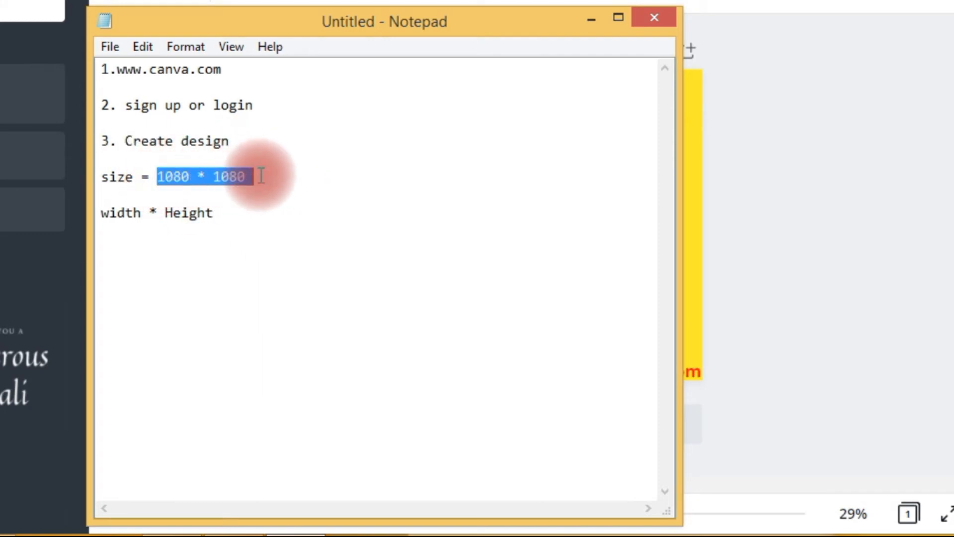
click(245, 214)
key(Return)
key(Return)
text(we have g)
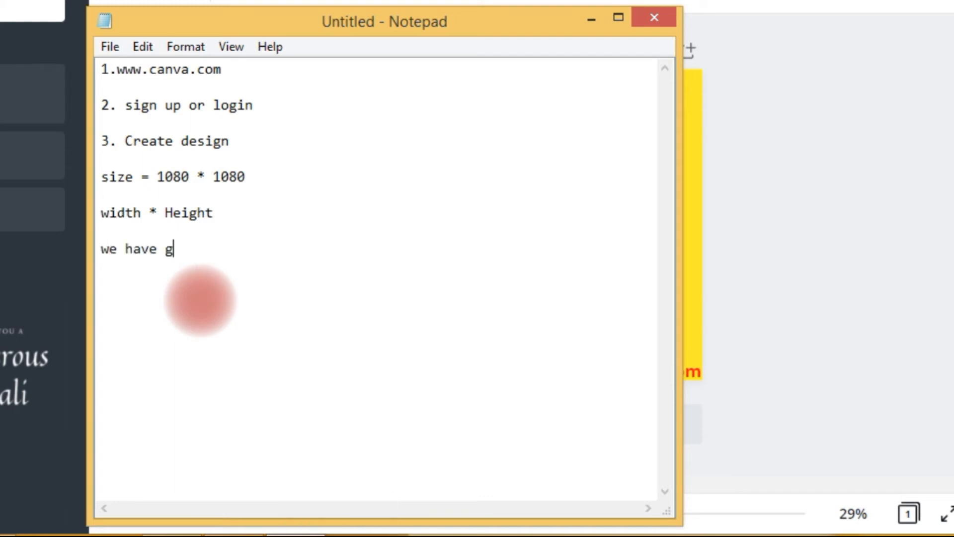
text(iven the )
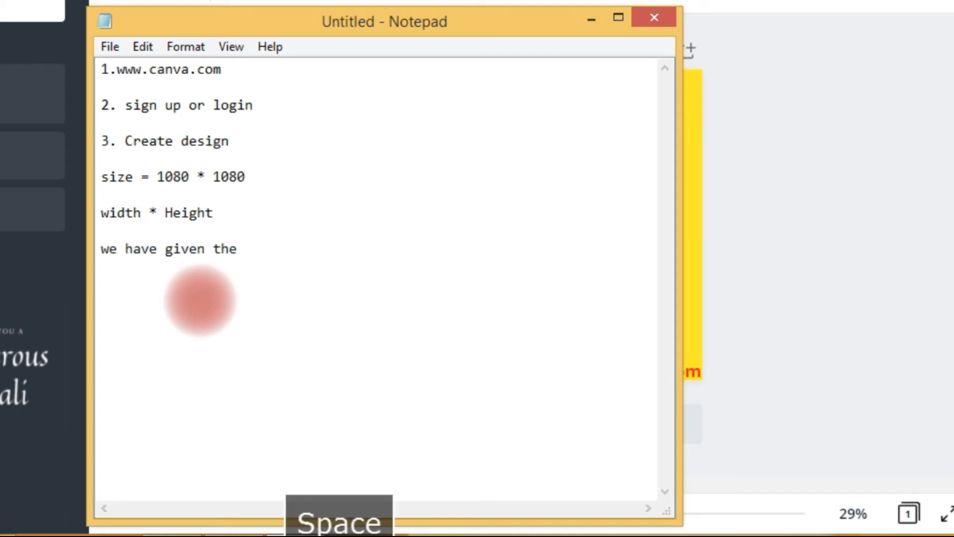
text(background color)
key(Return)
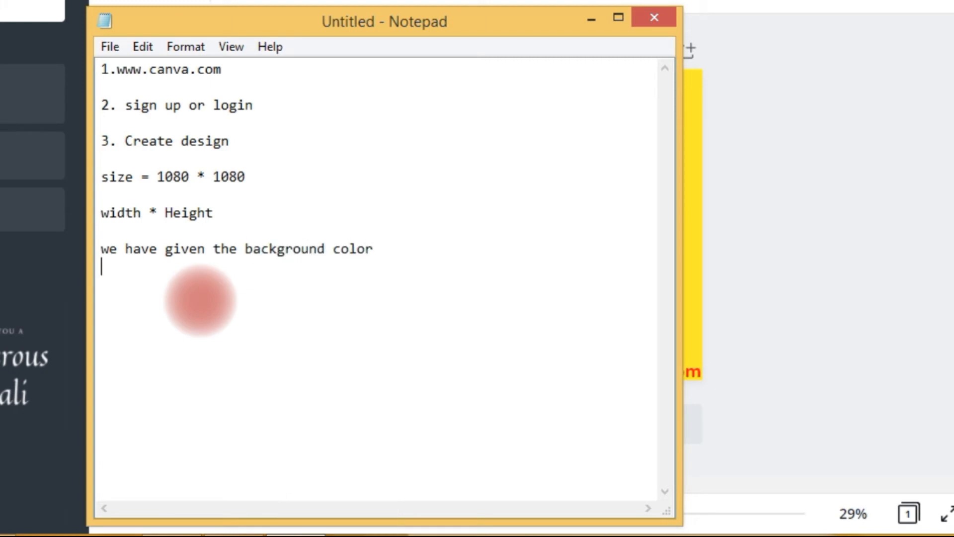
text(by )
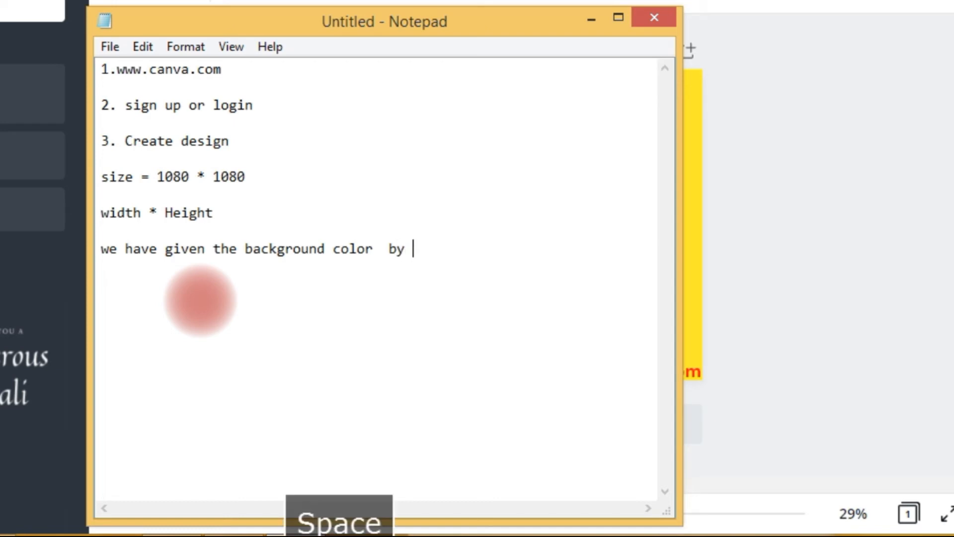
text(clicking on canvas)
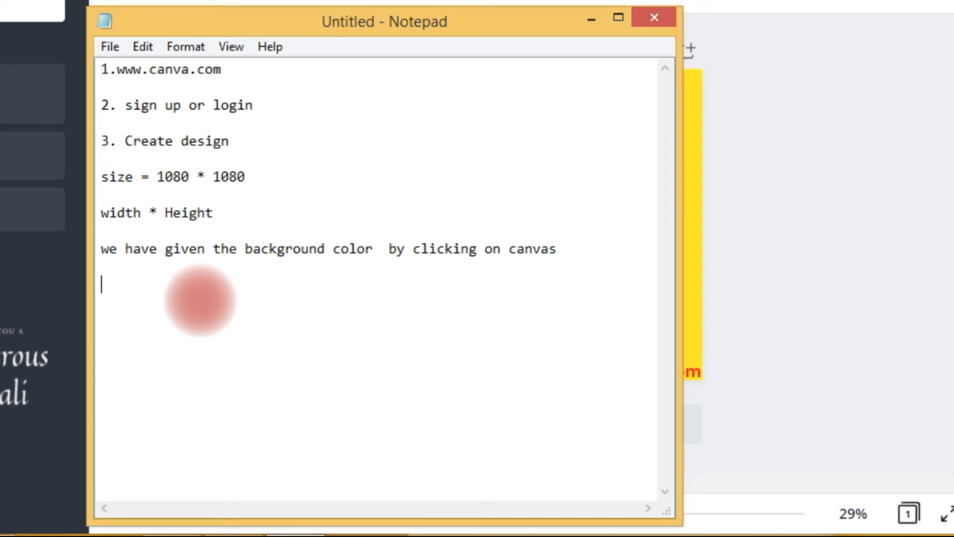
key(Up)
text(4.)
Add note 5 reading "add a heading from text option that is at left side" below note 4
key(Down)
text(5.)
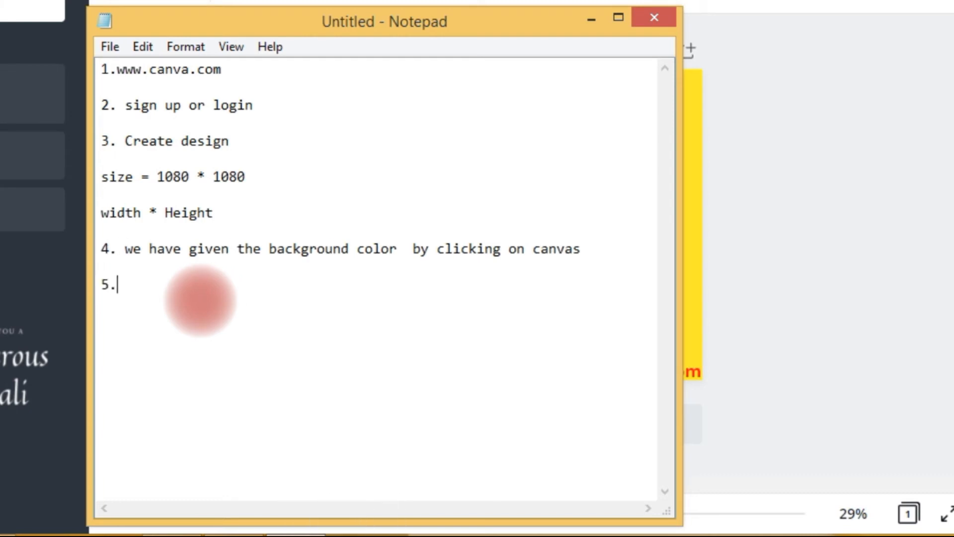
text( a heading fro)
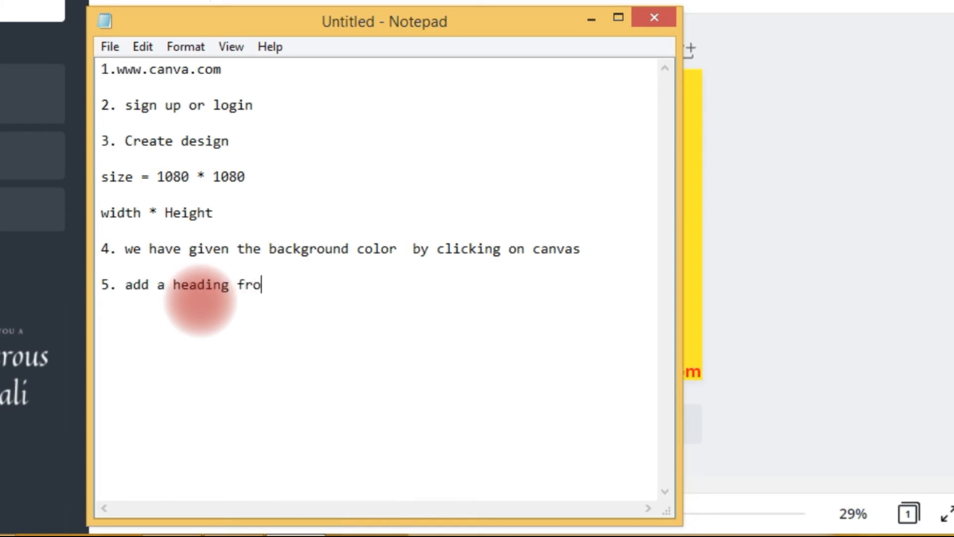
key(BackSpace)
text(m text option )
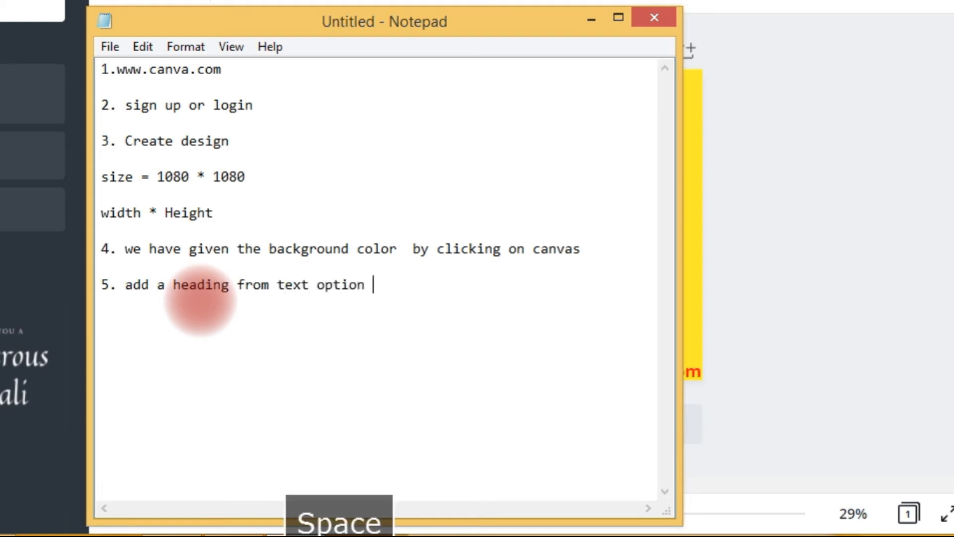
text(that is at )
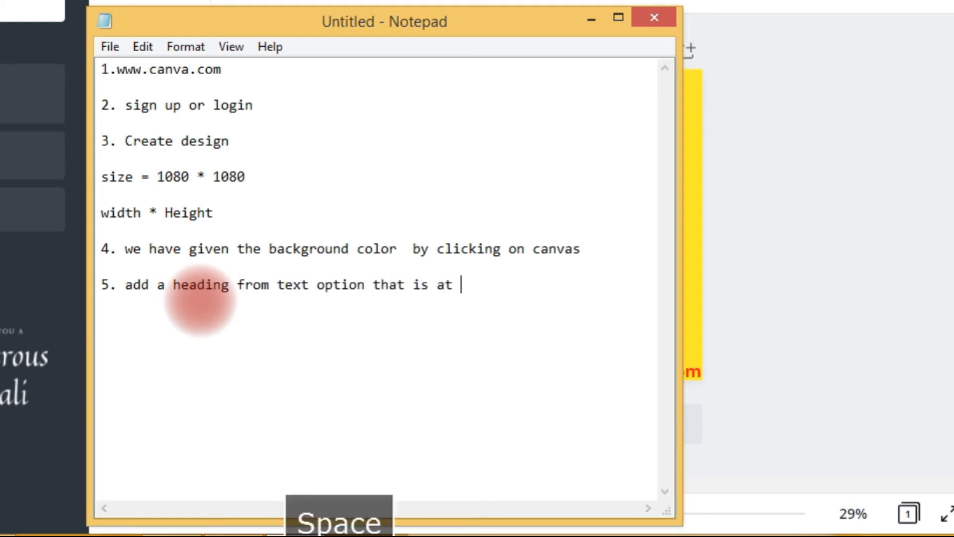
text(let)
key(BackSpace)
key(BackSpace)
text(ft side of hands)
key(BackSpace)
key(BackSpace)
key(BackSpace)
key(BackSpace)
key(BackSpace)
key(BackSpace)
key(BackSpace)
key(BackSpace)
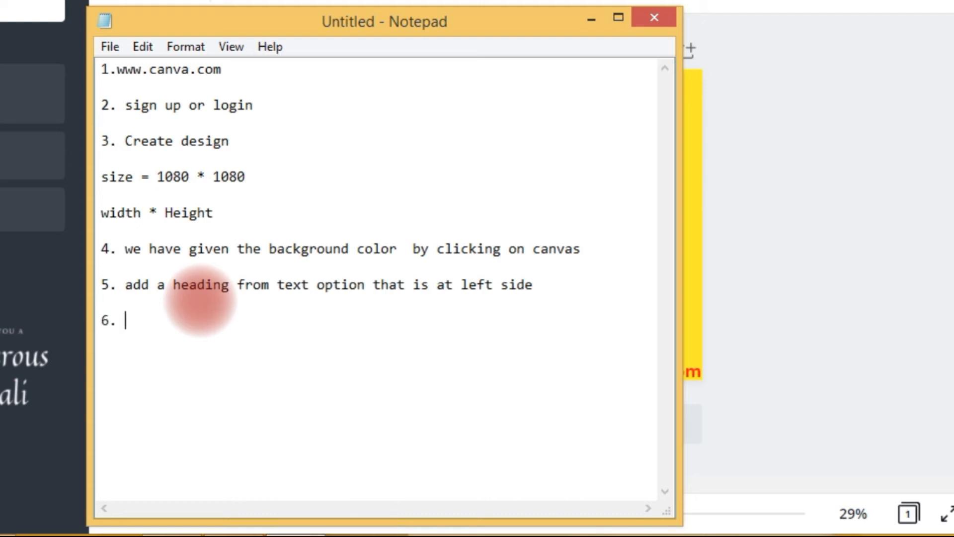
Write note 6 as "then add a heading and click the list option for points or list"
text(then )
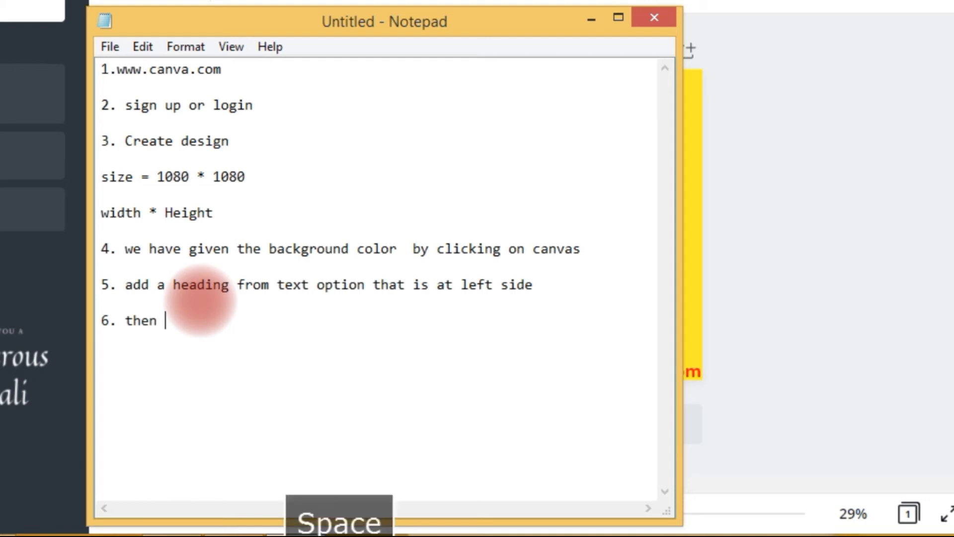
text(add a heading and l)
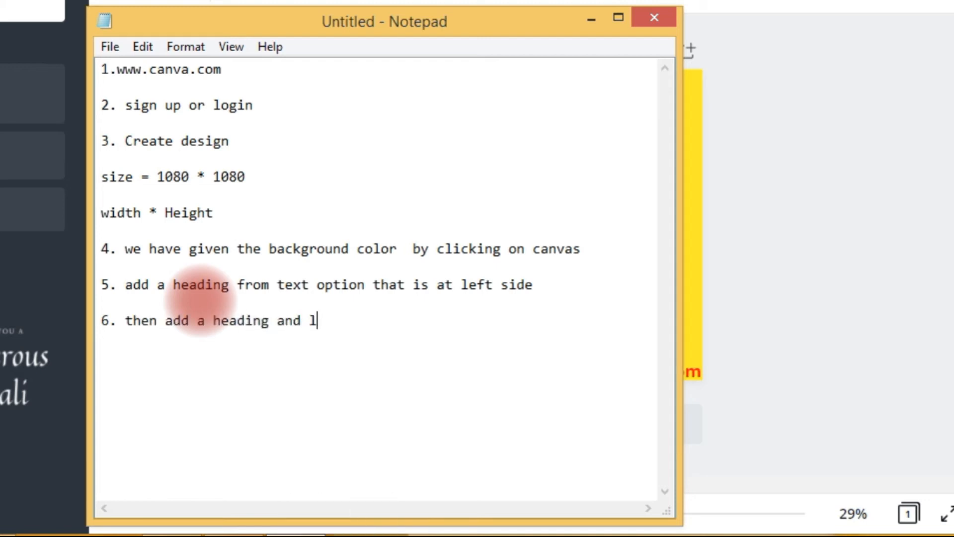
key(BackSpace)
text(click the lis)
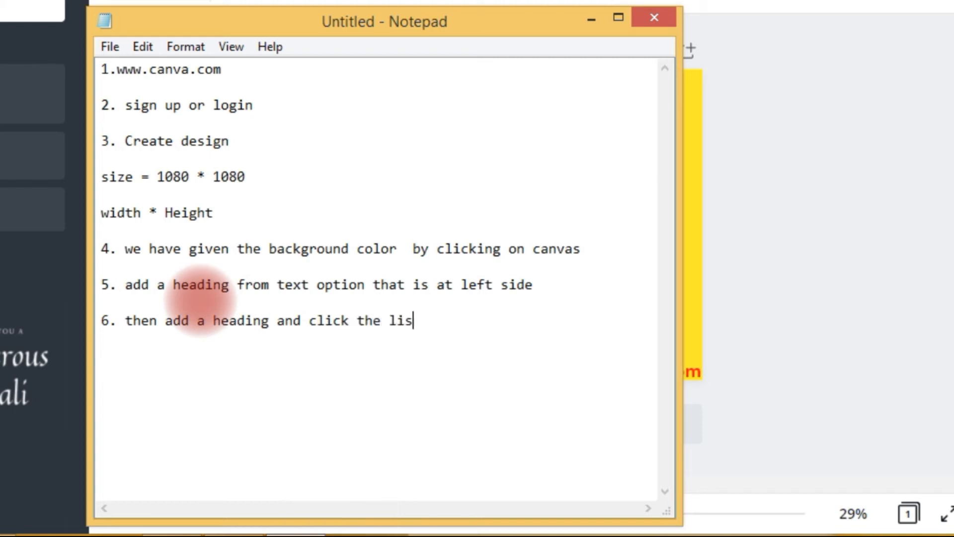
text(t option )
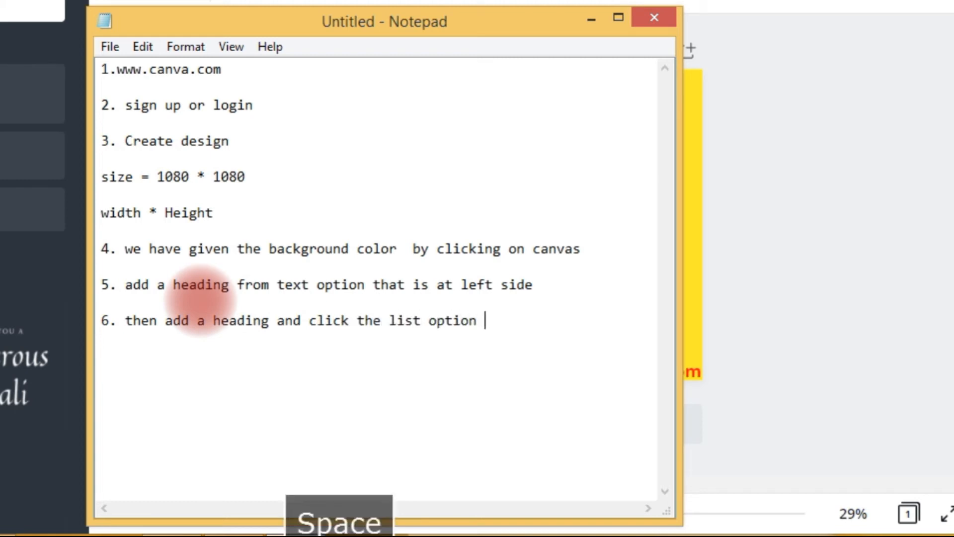
text(for bulte)
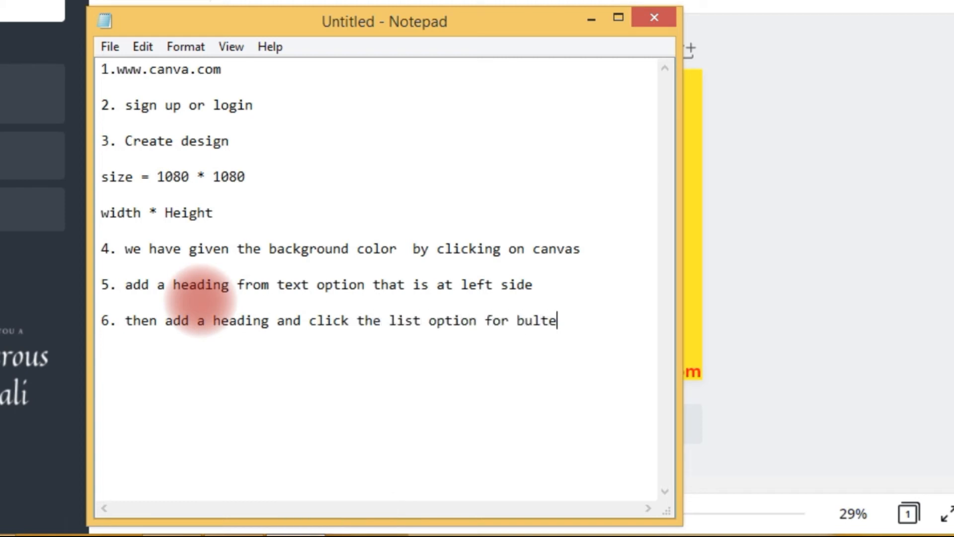
text(s)
key(BackSpace)
key(BackSpace)
key(BackSpace)
key(BackSpace)
text(points)
key(Return)
click(594, 331)
drag(568, 337, 572, 326)
text(ior)
key(BackSpace)
key(BackSpace)
key(BackSpace)
text(or list s)
key(Return)
key(BackSpace)
key(BackSpace)
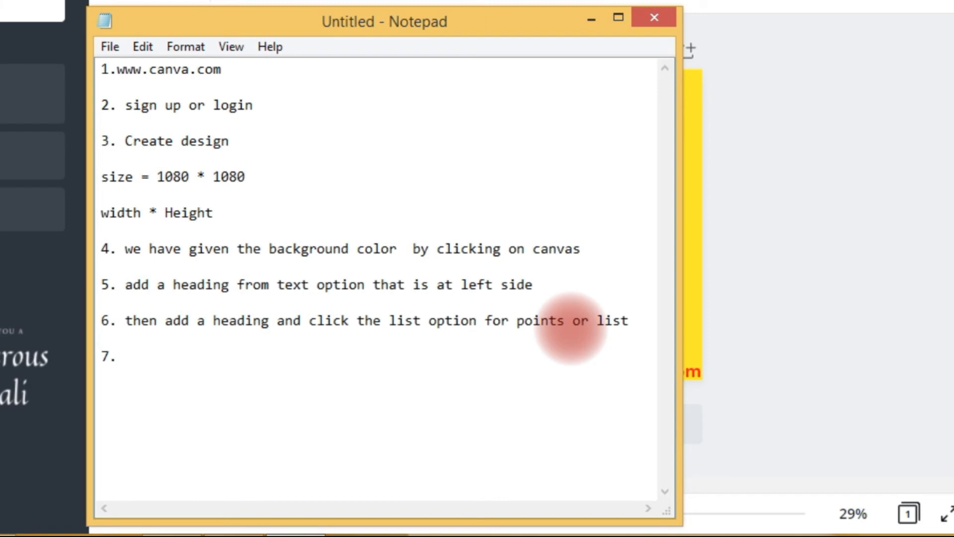
Write note 7, stating that the logo is uploaded from the upload option
click(177, 361)
text(then u)
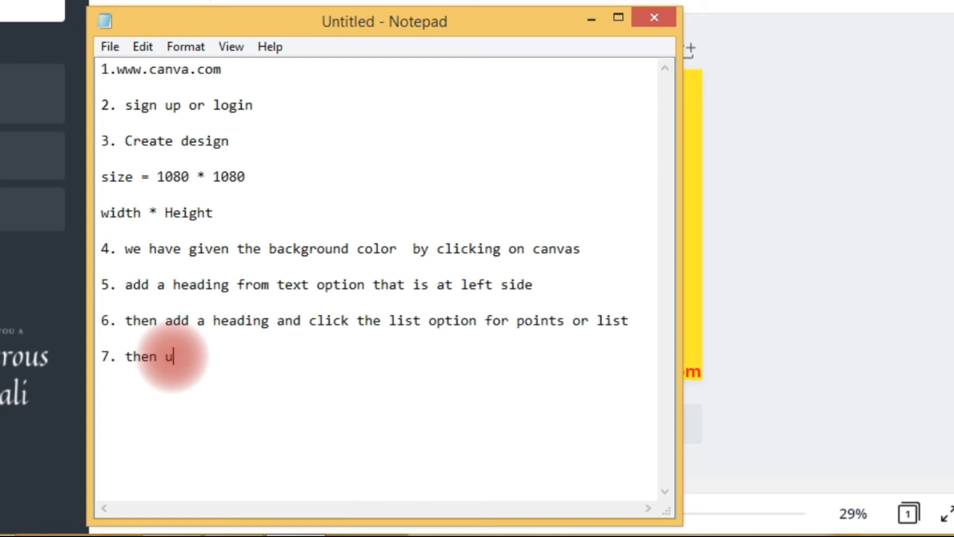
text(pload the log)
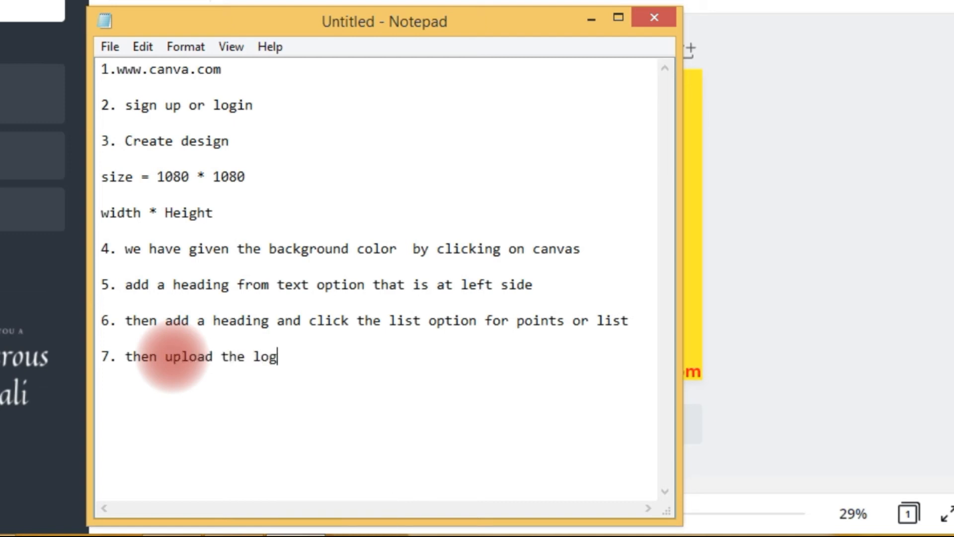
text(o from )
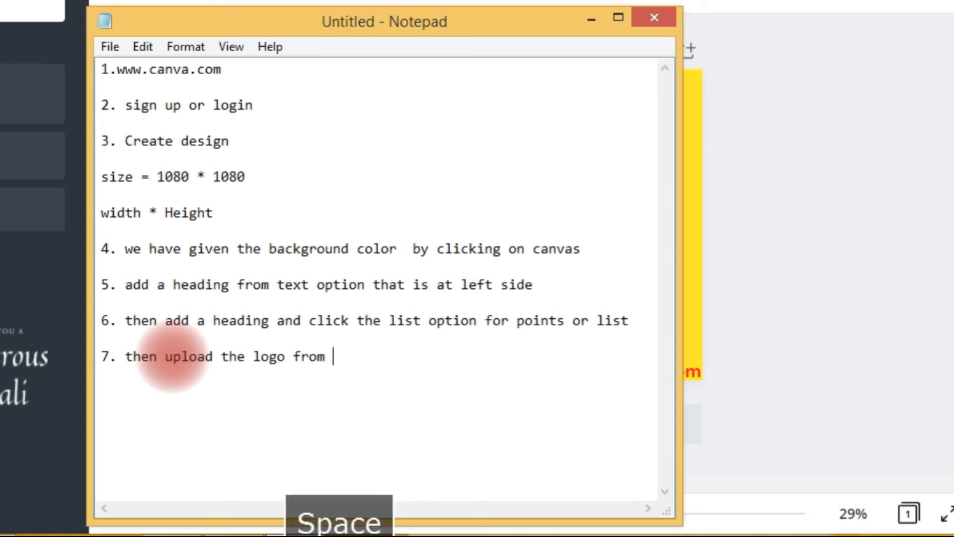
text(up)
key(BackSpace)
key(BackSpace)
text(load optio)
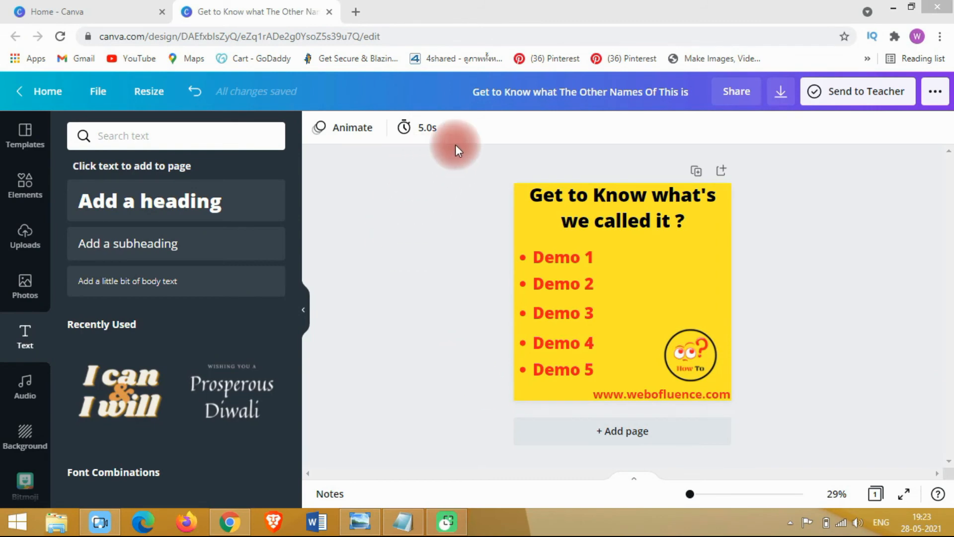
Switch back to the Notepad notes and add the line "create ad design by custome size" below the width * Height line
drag(464, 185, 768, 400)
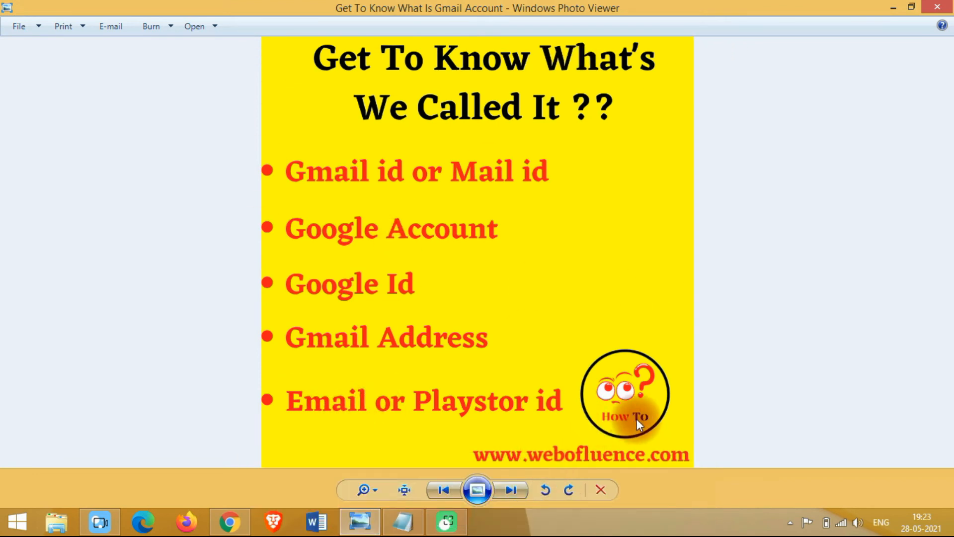
click(357, 522)
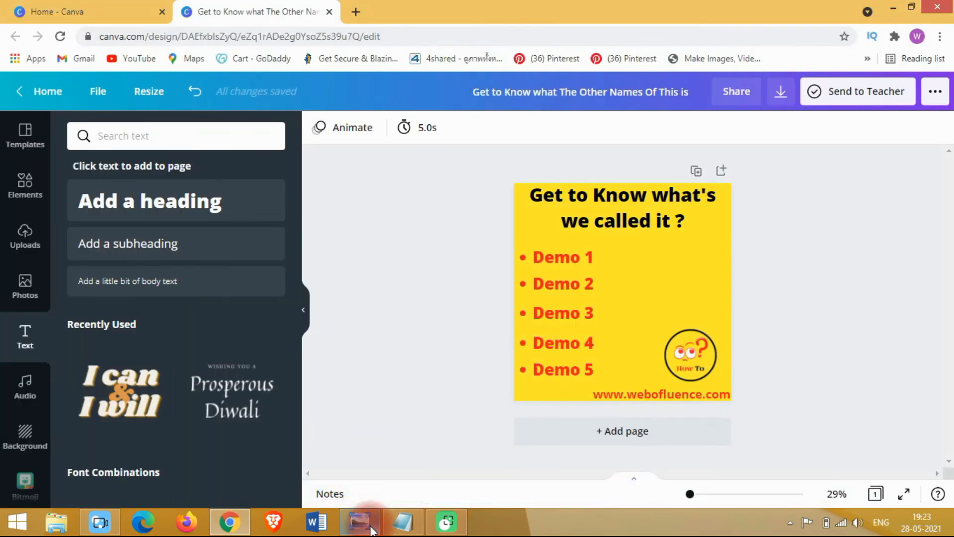
click(403, 522)
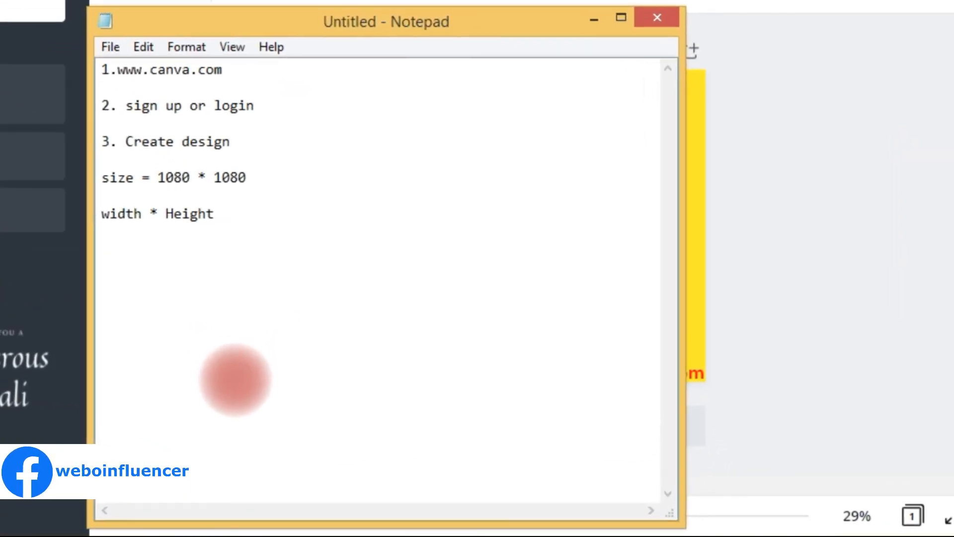
text(create a)
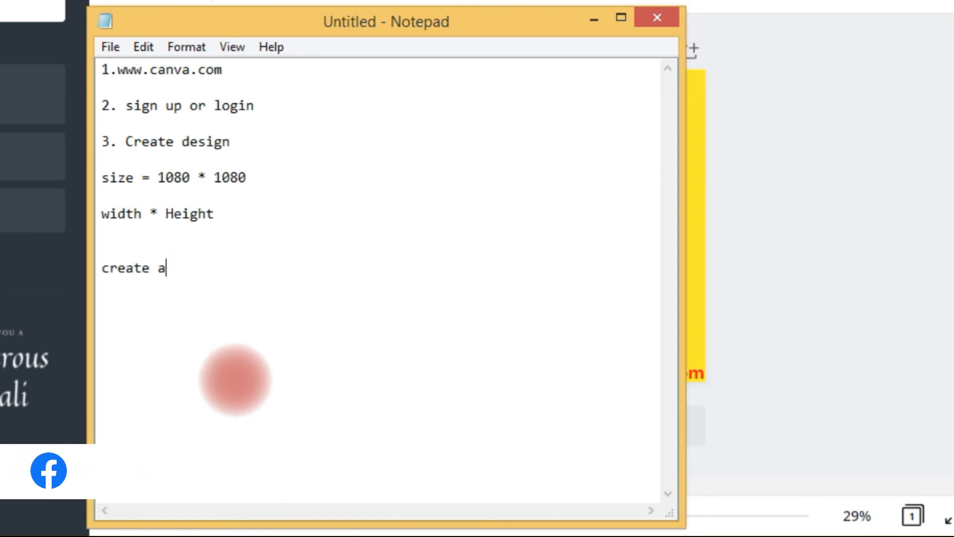
text(d design bu)
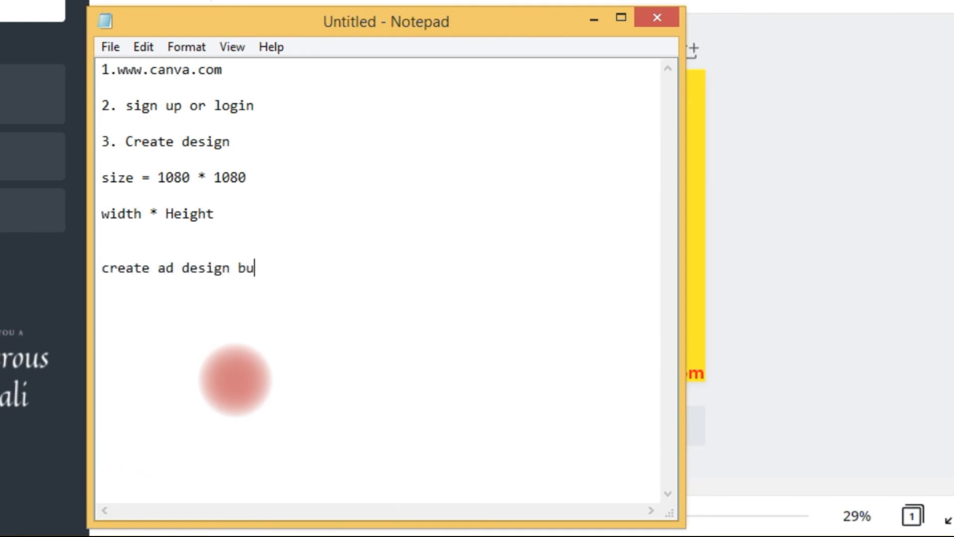
key(BackSpace)
text(y)
key(BackSpace)
key(BackSpace)
text(y )
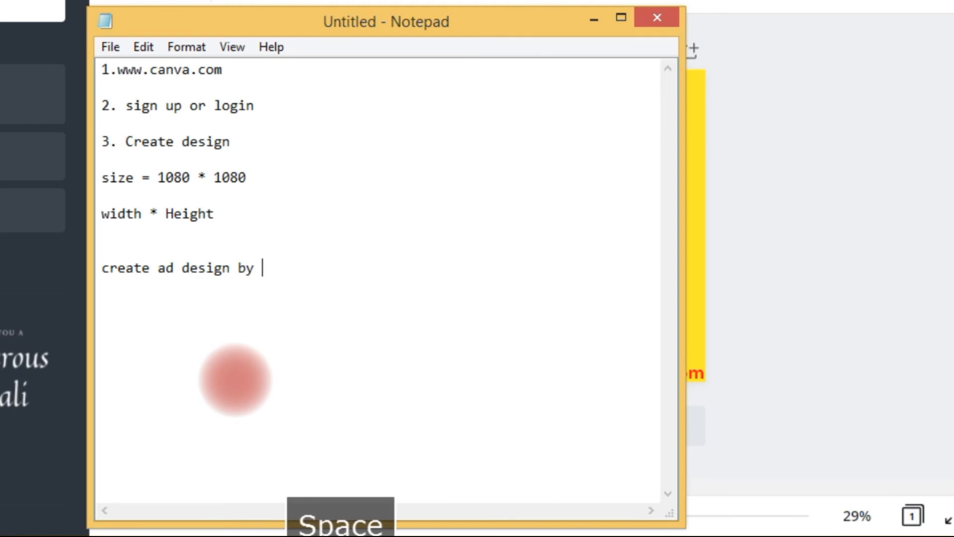
text(custome size)
key(Return)
key(Return)
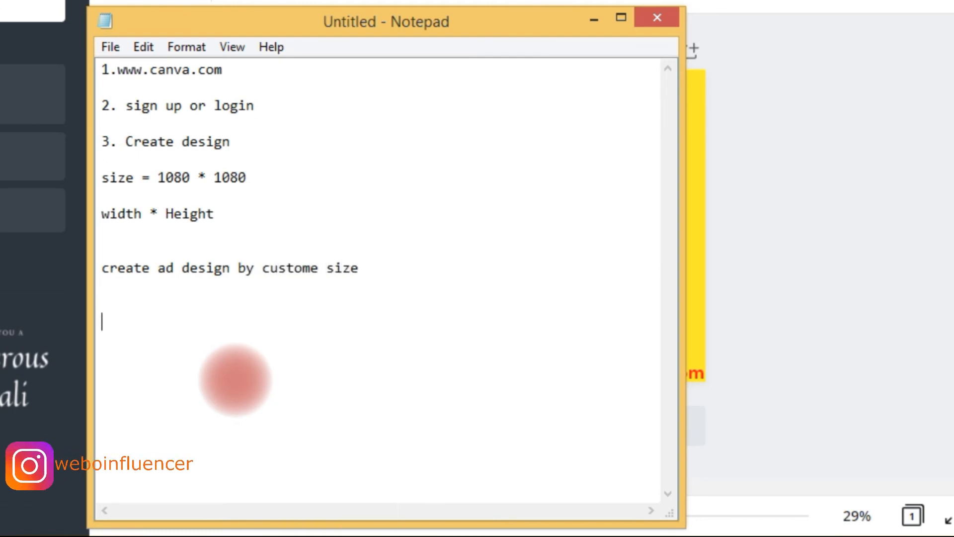
Add the line "then heading for text = text option at left hand side" below the custom size note
text(then head)
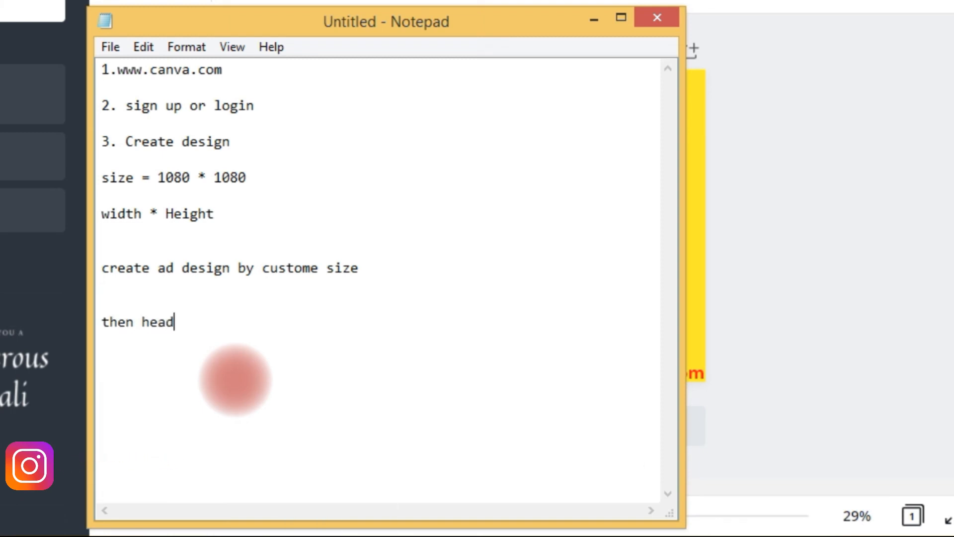
text(ing for te)
text(xt -)
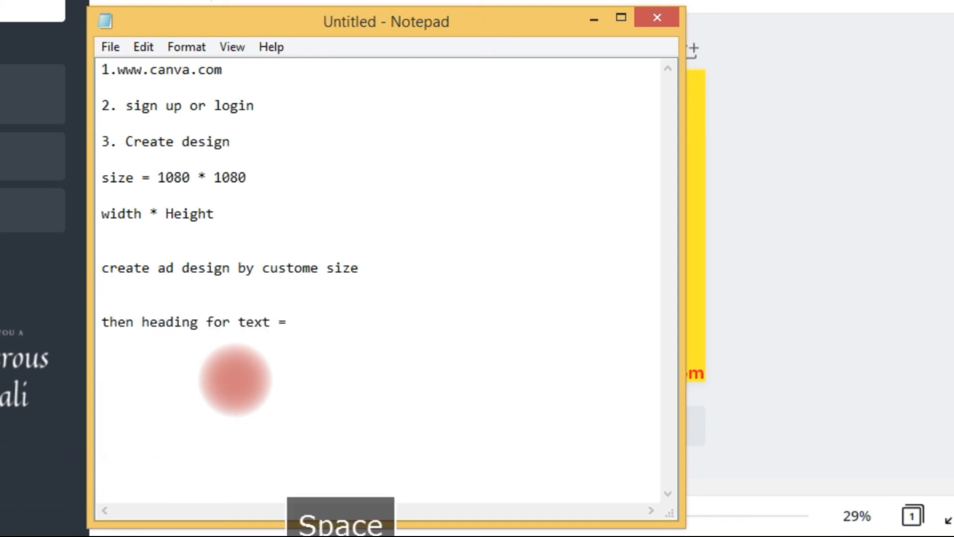
text(xt )
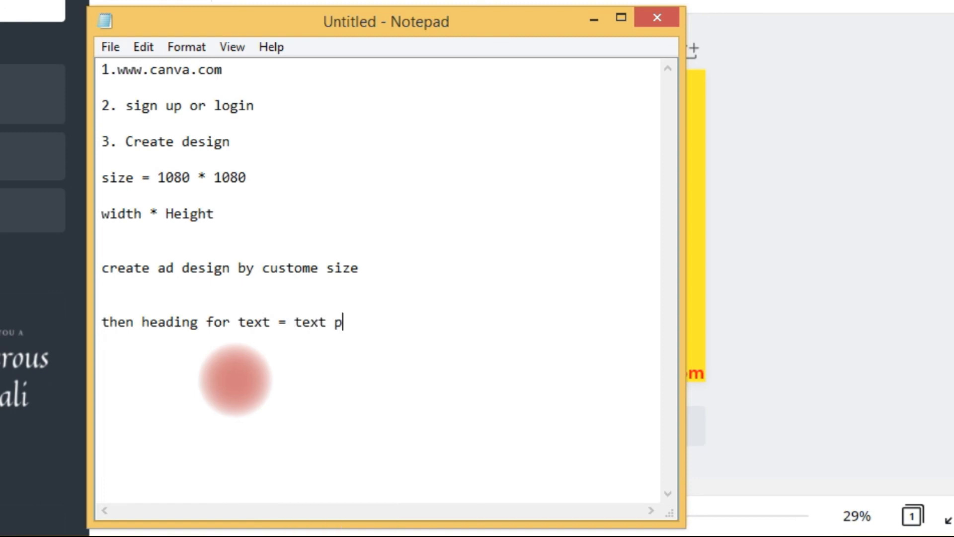
text(optin )
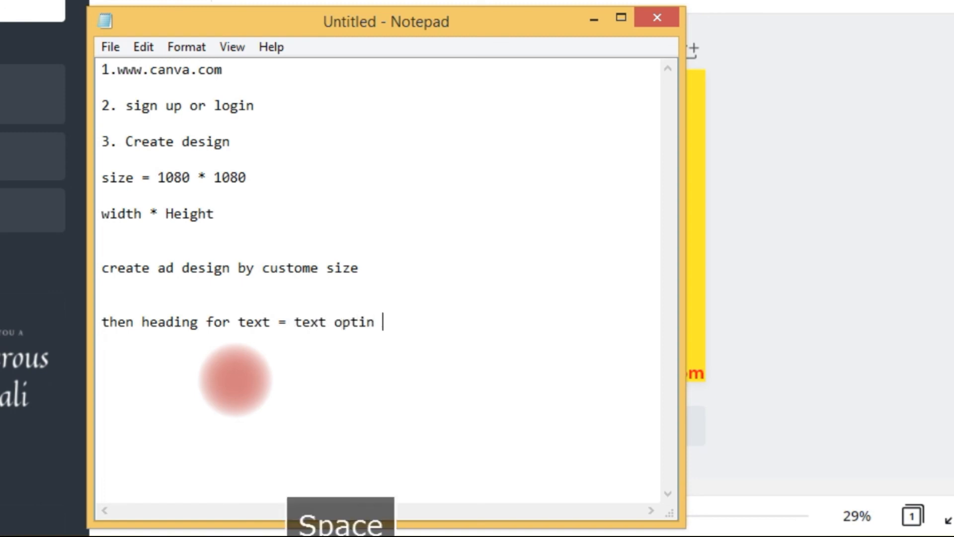
text(an )
text(at left ha)
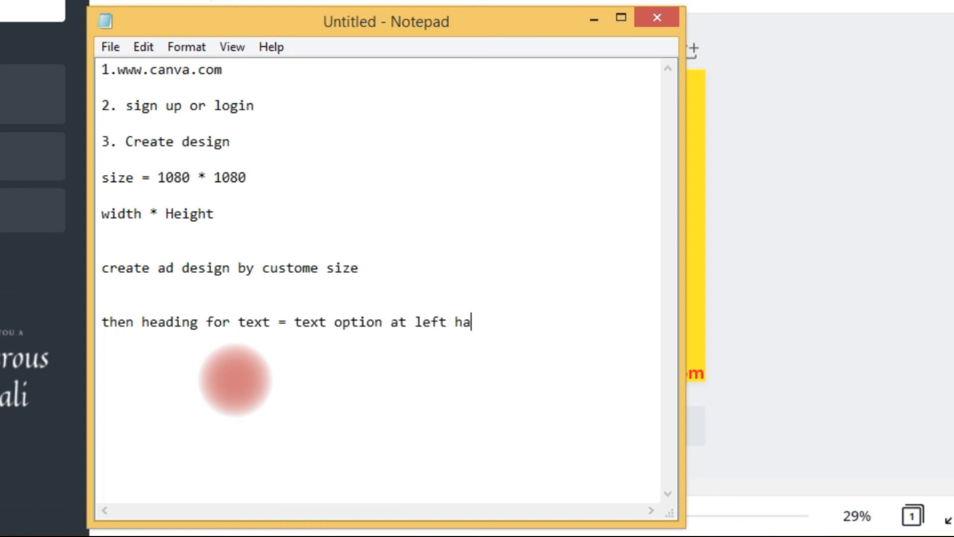
text(nd side)
key(BackSpace)
Write the next note as "for list type content = add a heading & click list option at above header"
text(for )
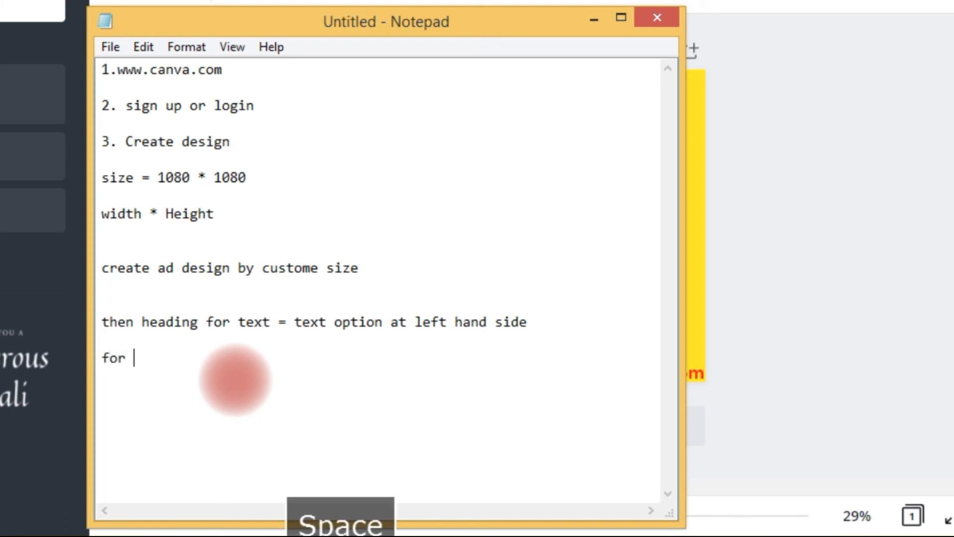
text(list typ)
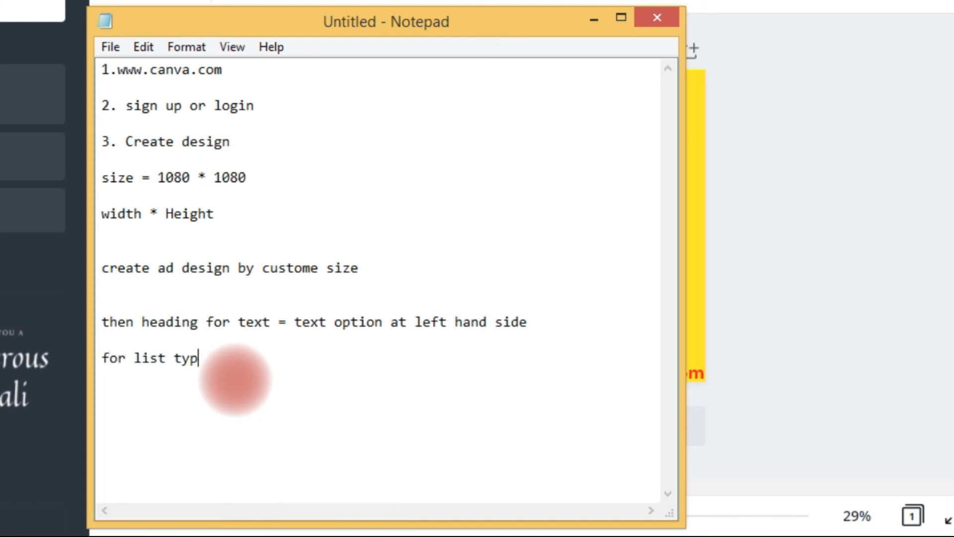
text(e c)
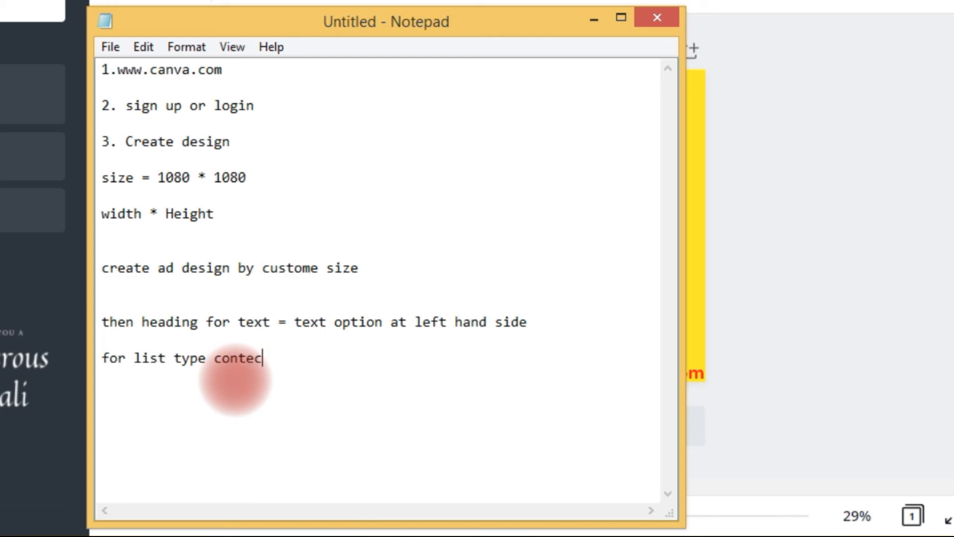
text(onetcnt =  add a hea)
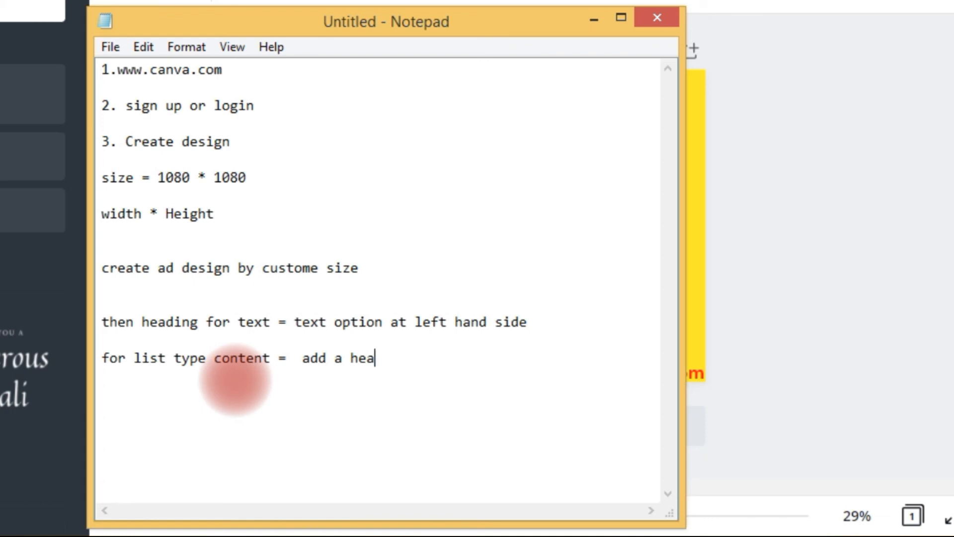
text(ding & clic)
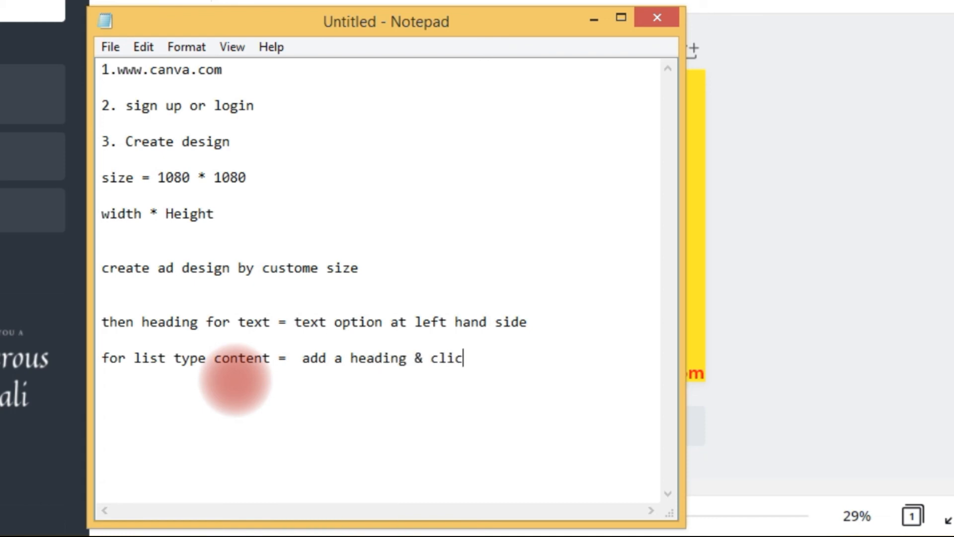
text(k list option at ab)
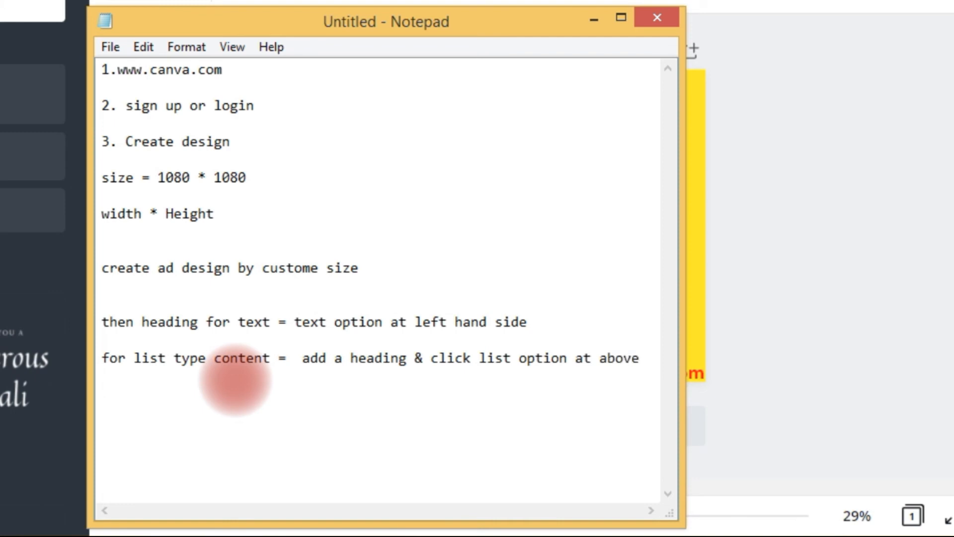
text(ove )
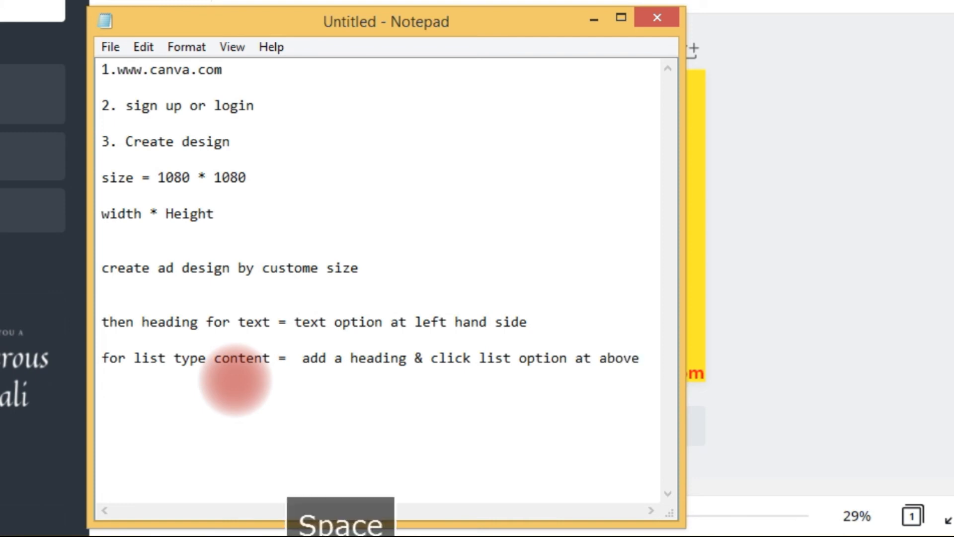
text(ba)
key(BackSpace)
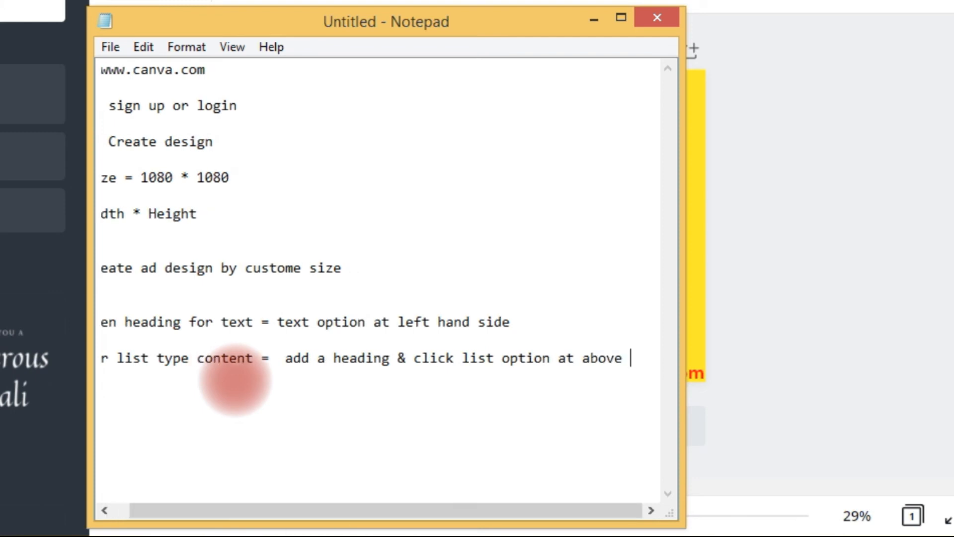
text(ade)
key(Return)
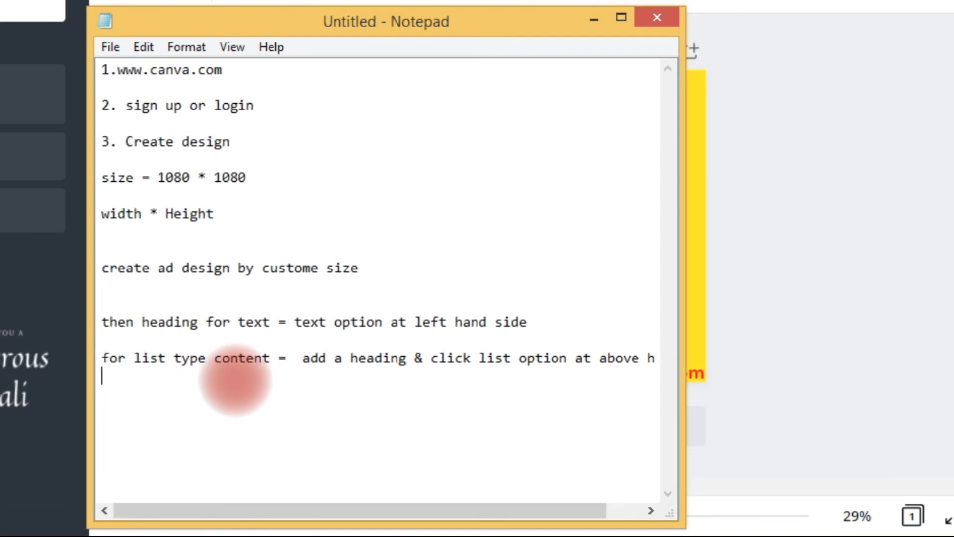
Begin the logo note with "then we have uploaded the logo = by using upload option - then"
text(then we have i)
text(ploaded the logo = by using)
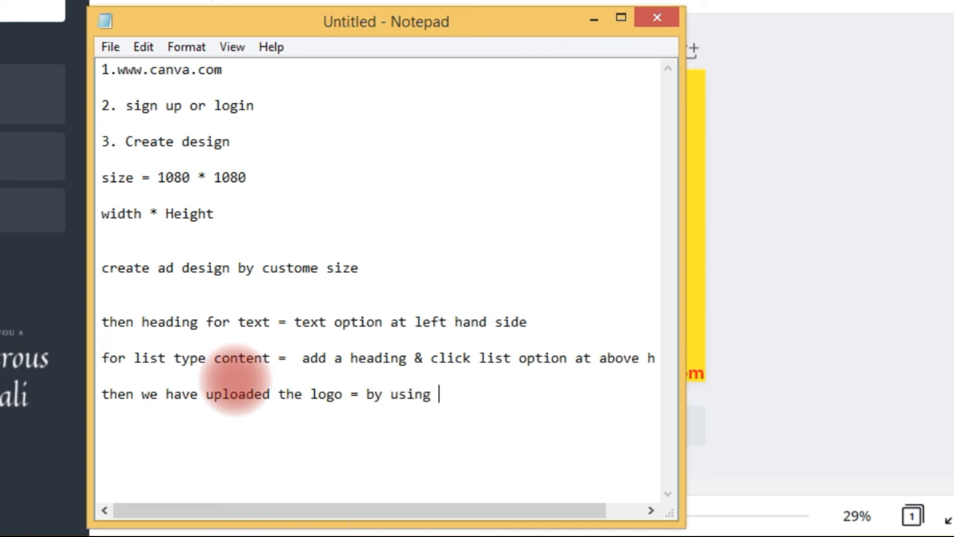
text( upload )
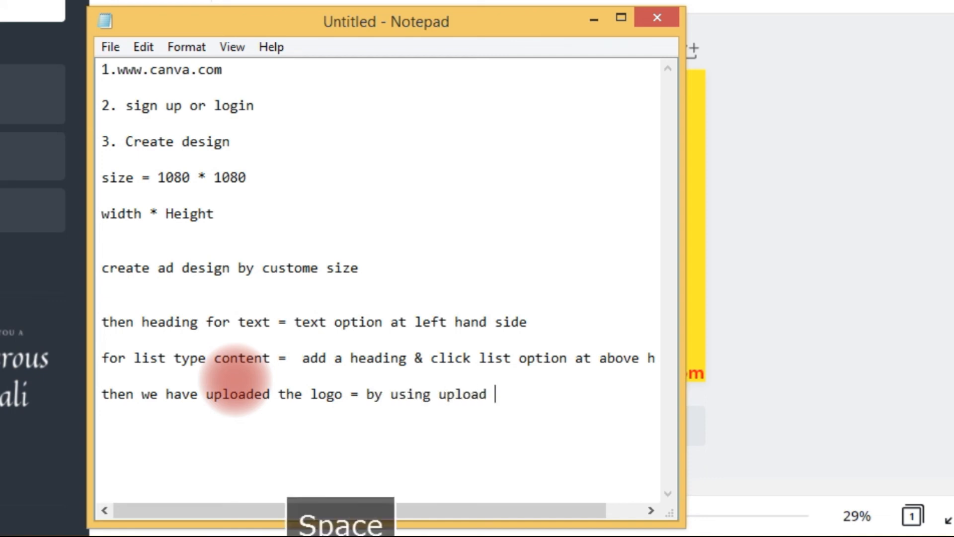
text(otion - t)
key(BackSpace)
key(BackSpace)
key(BackSpace)
key(BackSpace)
key(BackSpace)
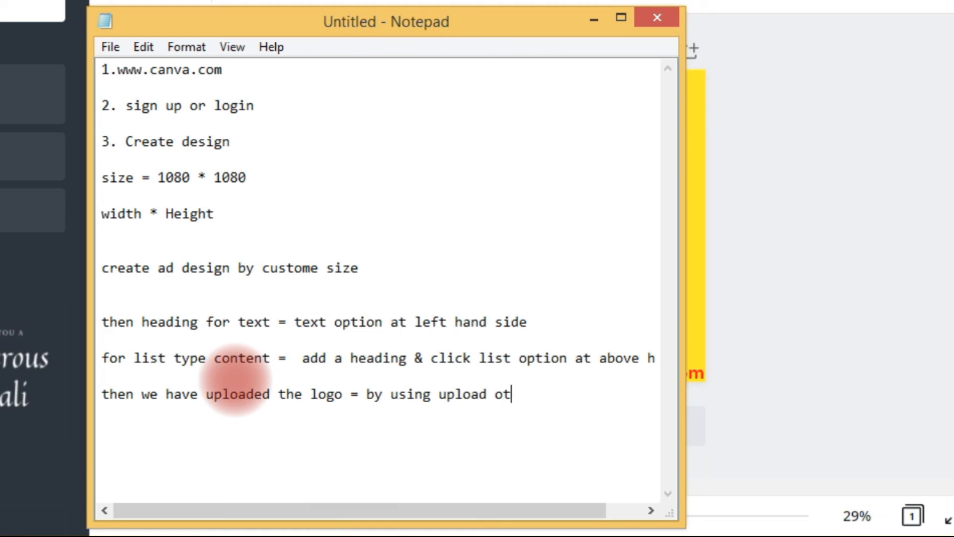
text(ion - then)
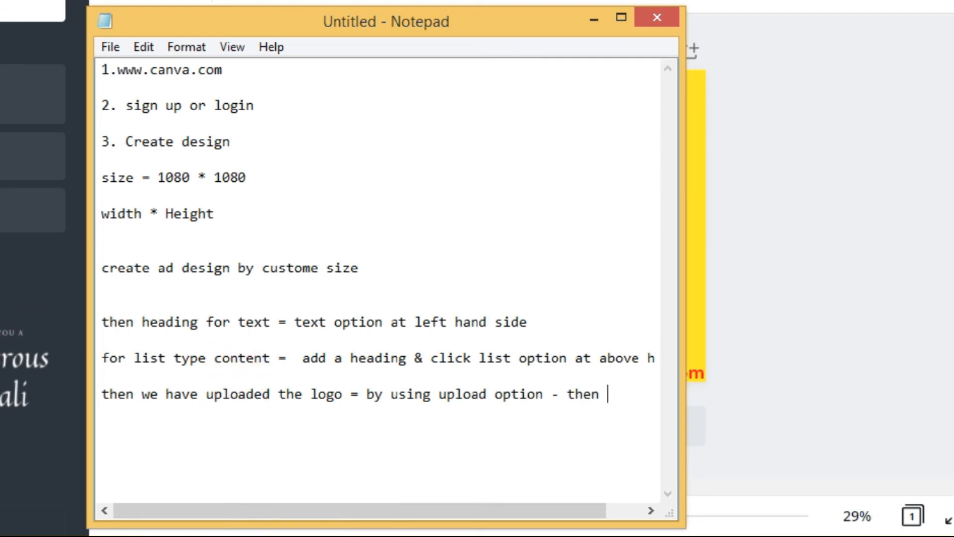
Check the uploads section in Canva, return to Notepad and complete the logo note with "upload media - image"
click(0, 144)
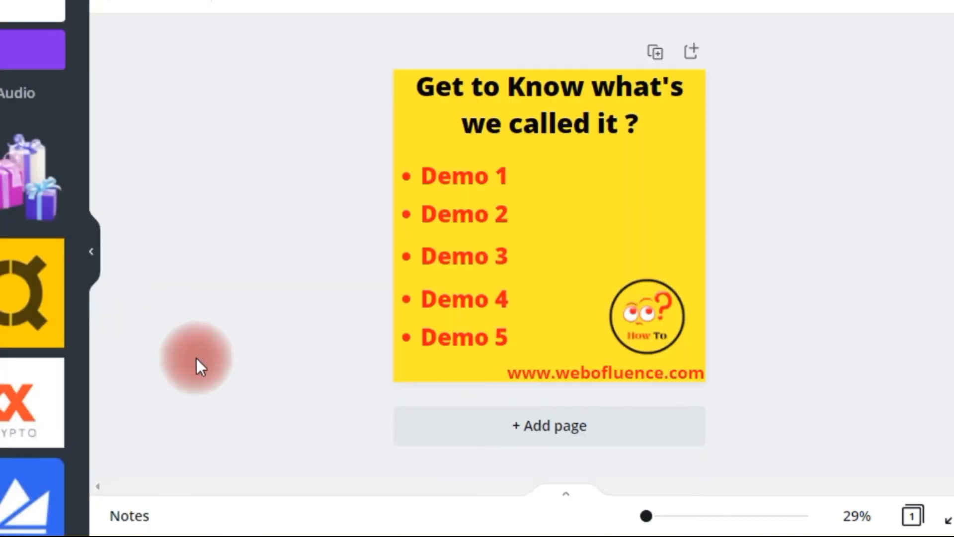
click(242, 536)
text(u;loaded the logo = by using upload option - then u)
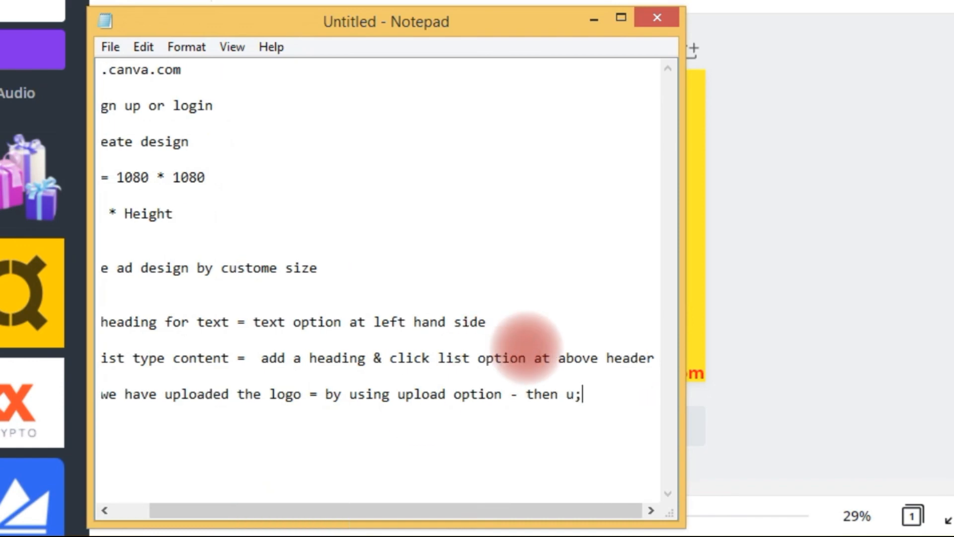
text(ad me)
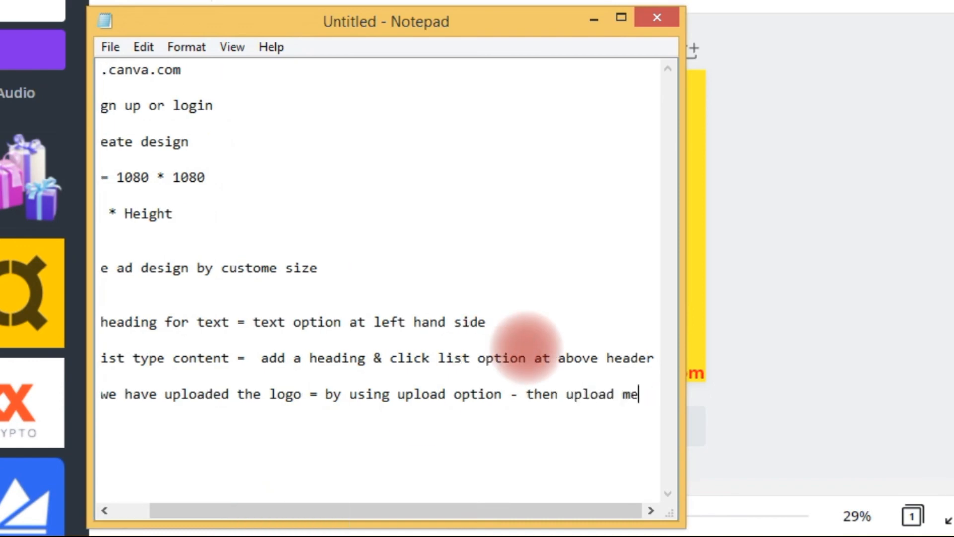
text(dia image)
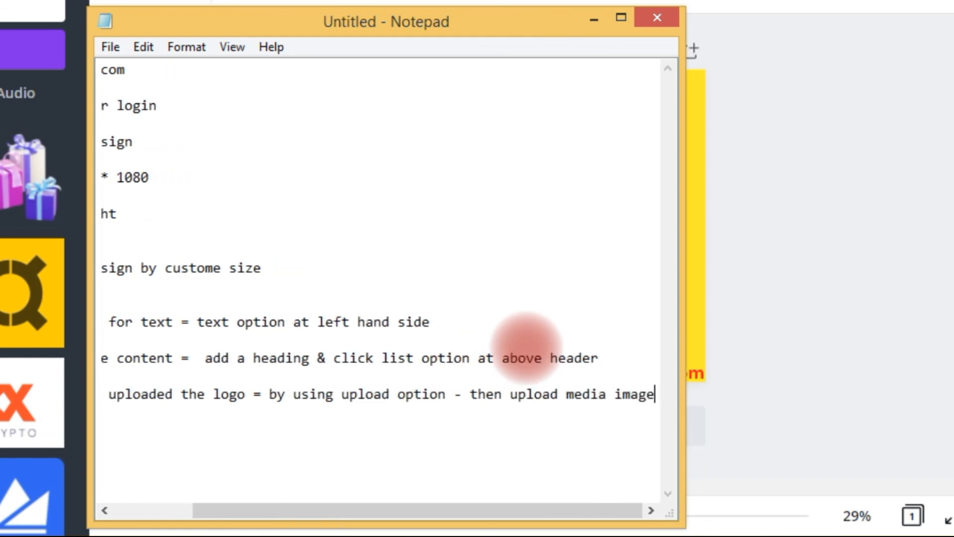
key(BackSpace)
key(BackSpace)
key(BackSpace)
key(BackSpace)
text(- image)
key(Return)
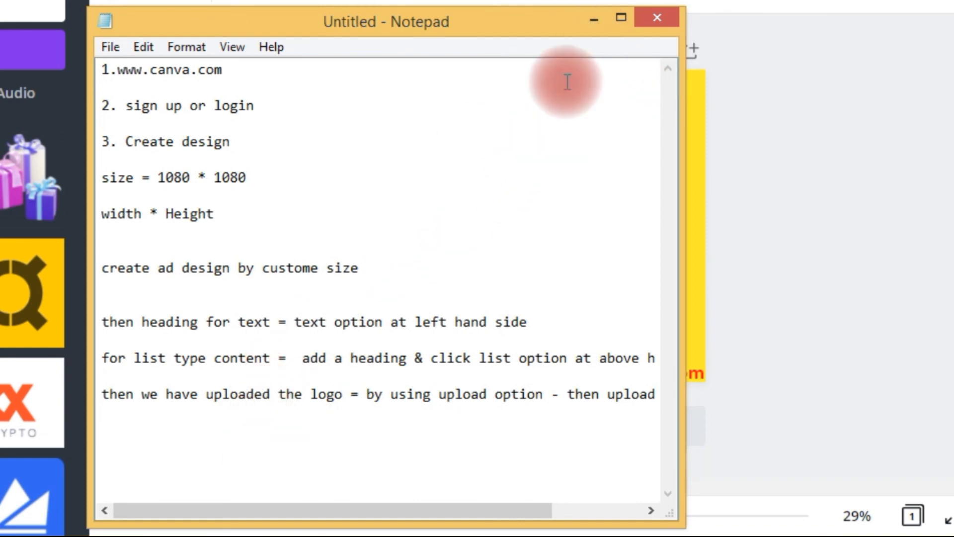
Return to the Canva poster design and look at its sharing options
click(593, 18)
drag(232, 18, 324, 162)
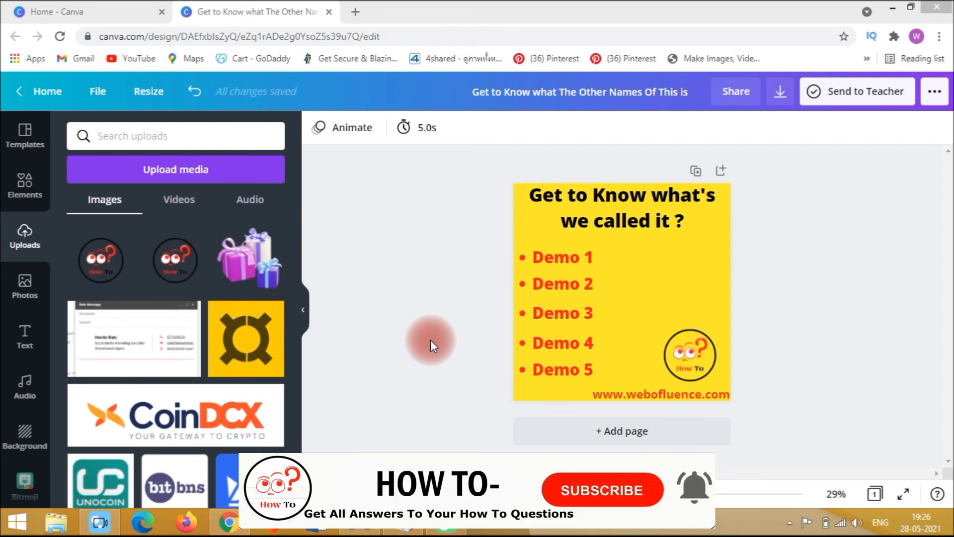
click(736, 94)
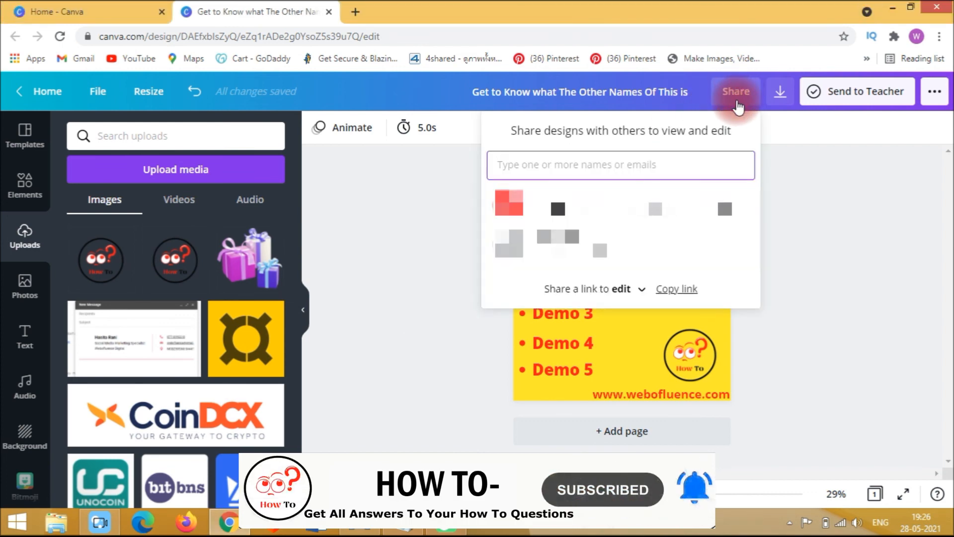
click(404, 321)
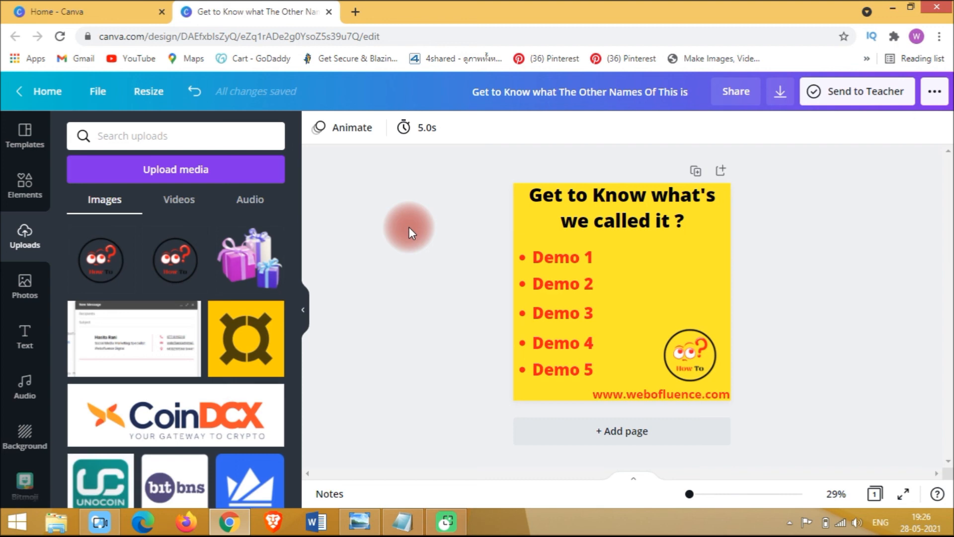
click(95, 11)
click(233, 7)
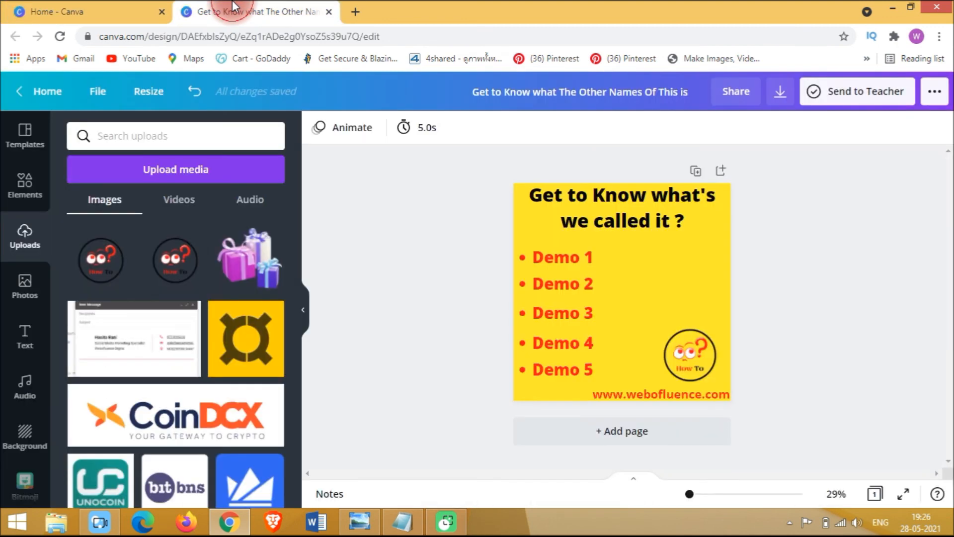